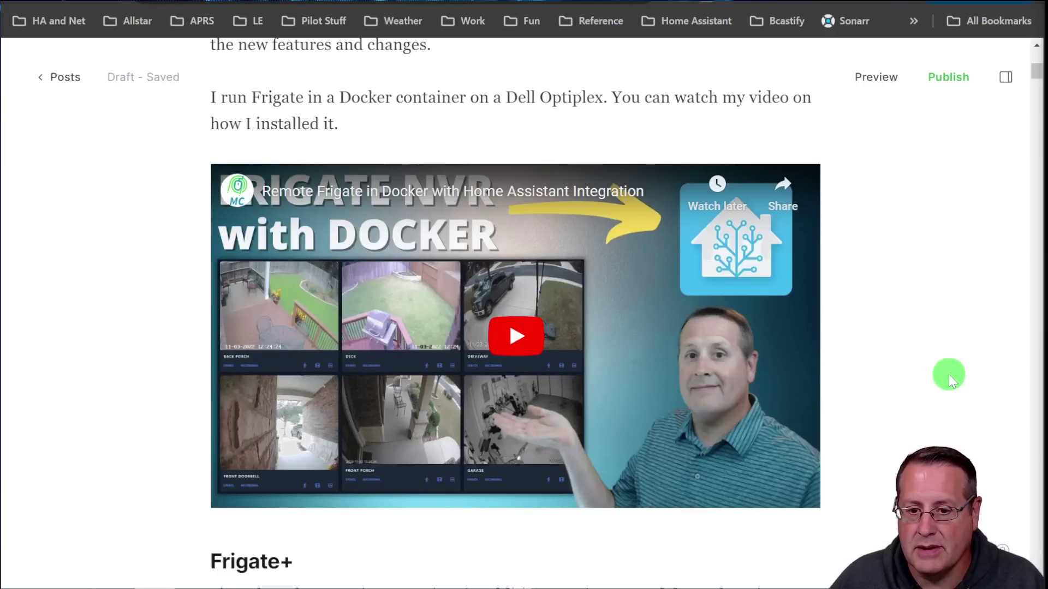
# - Read the draft post's Frigate+ introduction, then review the plans and supported objects on the Frigate+ website
pyautogui.scroll(-6, 948, 376)
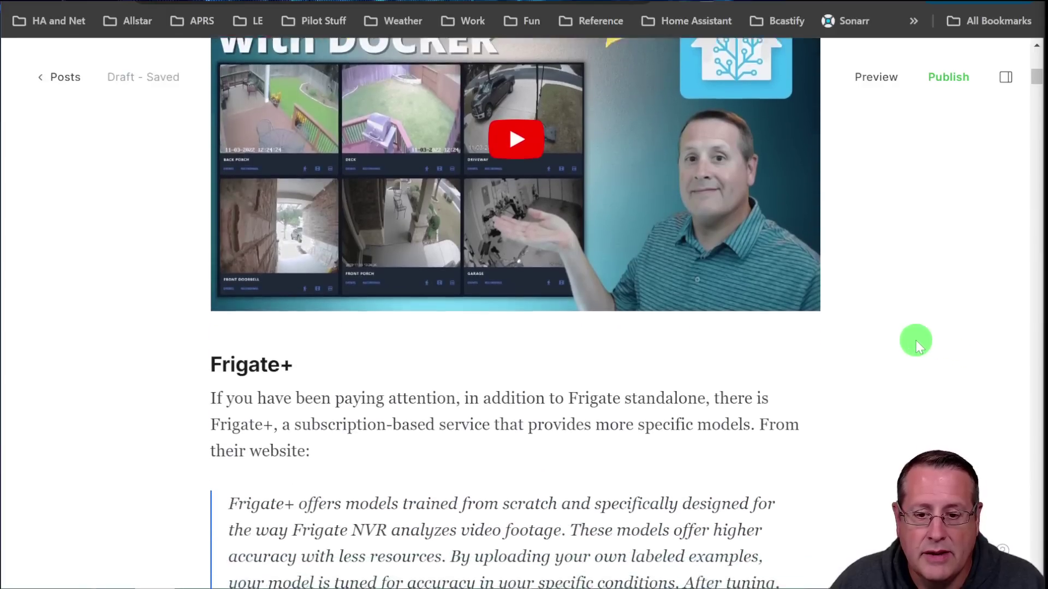
pyautogui.scroll(-1, 900, 328)
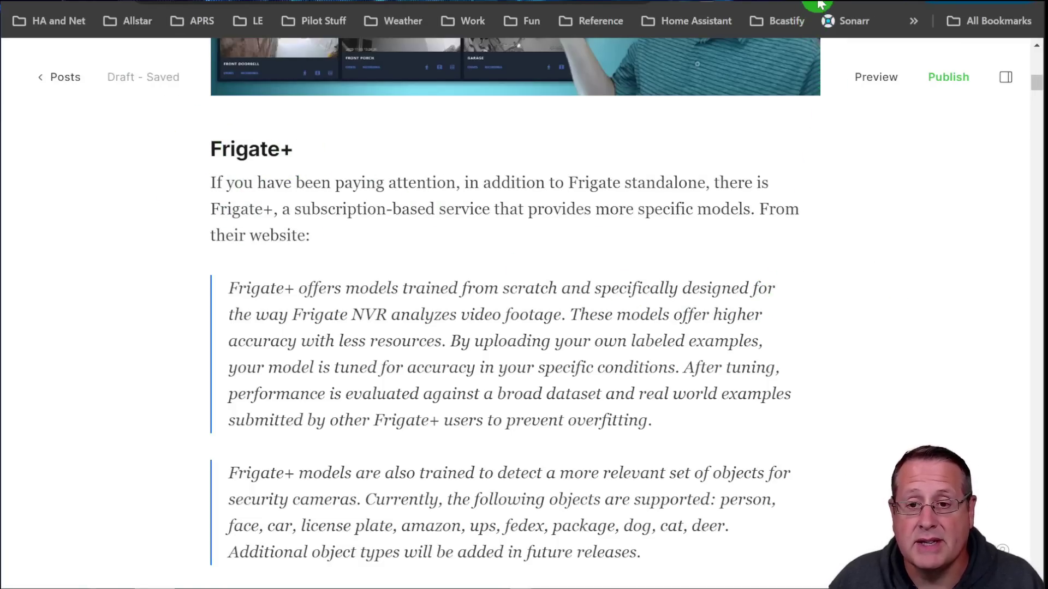
pyautogui.click(542, 2)
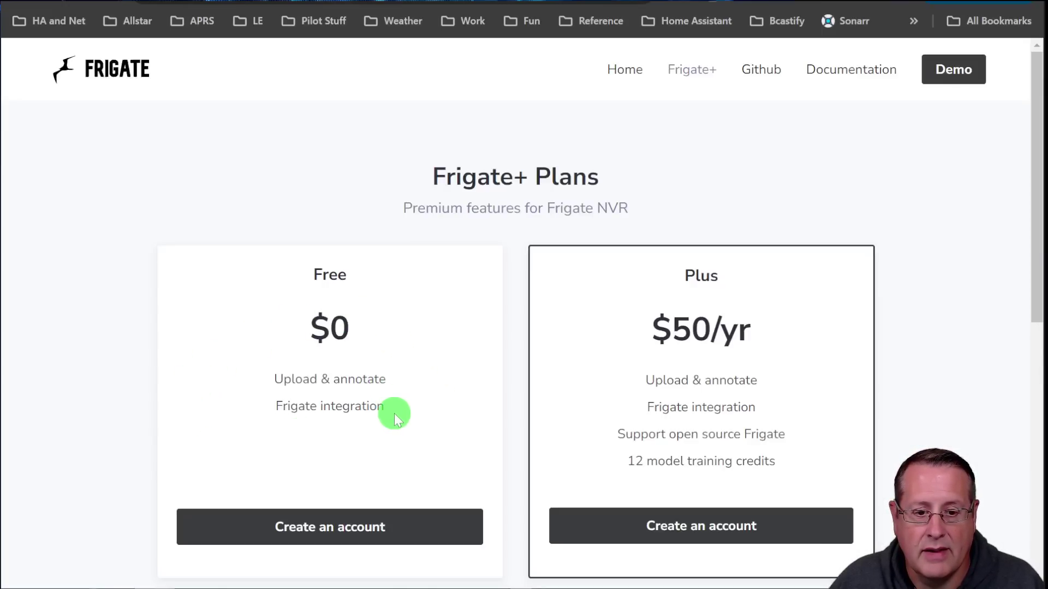
pyautogui.scroll(-1, 355, 404)
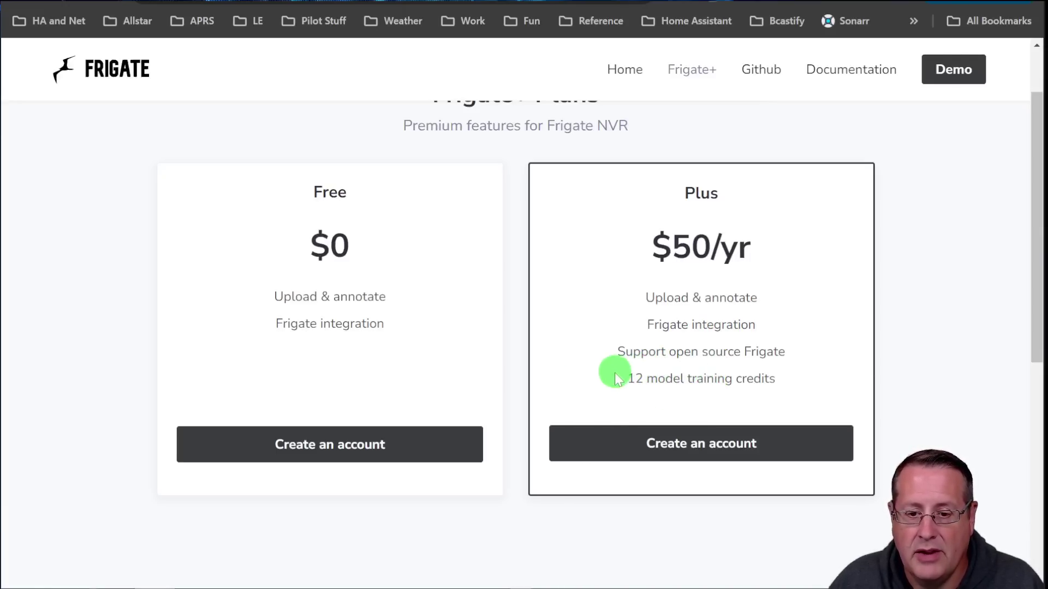
pyautogui.scroll(-3, 510, 390)
pyautogui.scroll(-3, 480, 414)
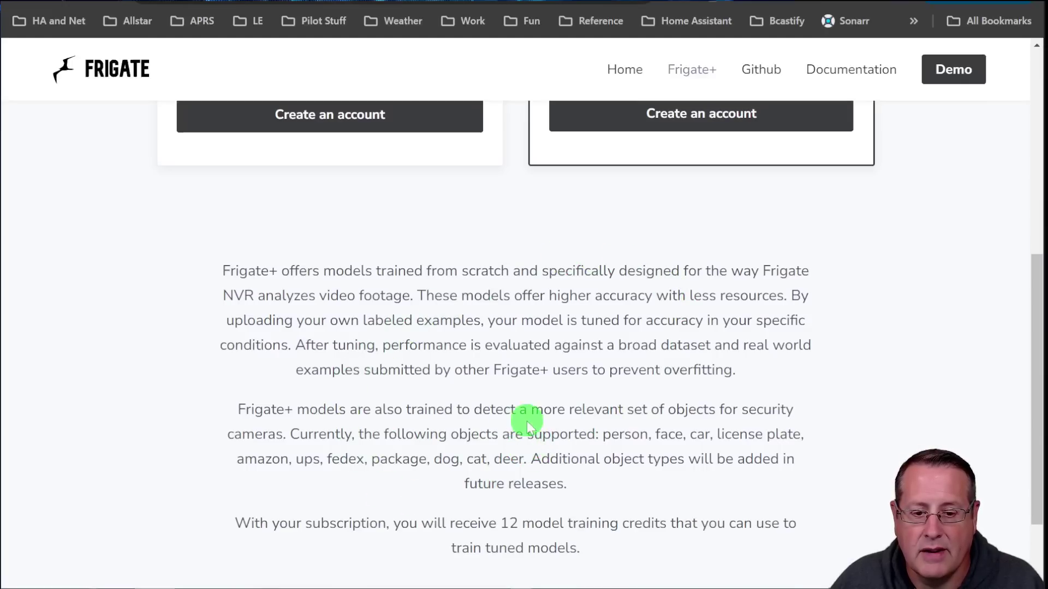
pyautogui.scroll(-2, 526, 422)
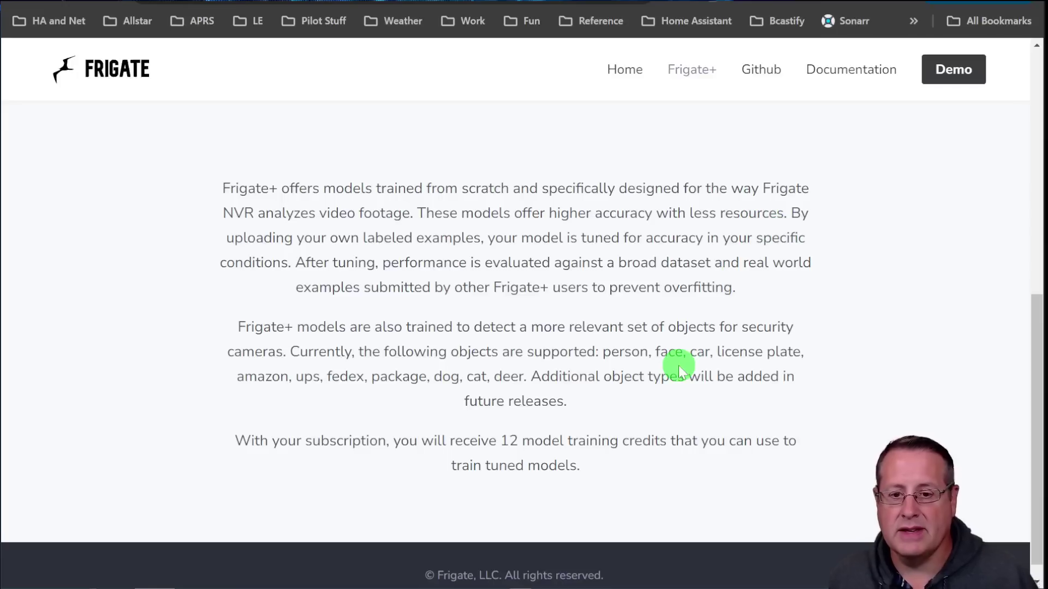
pyautogui.hotkey('ctrl', '+')
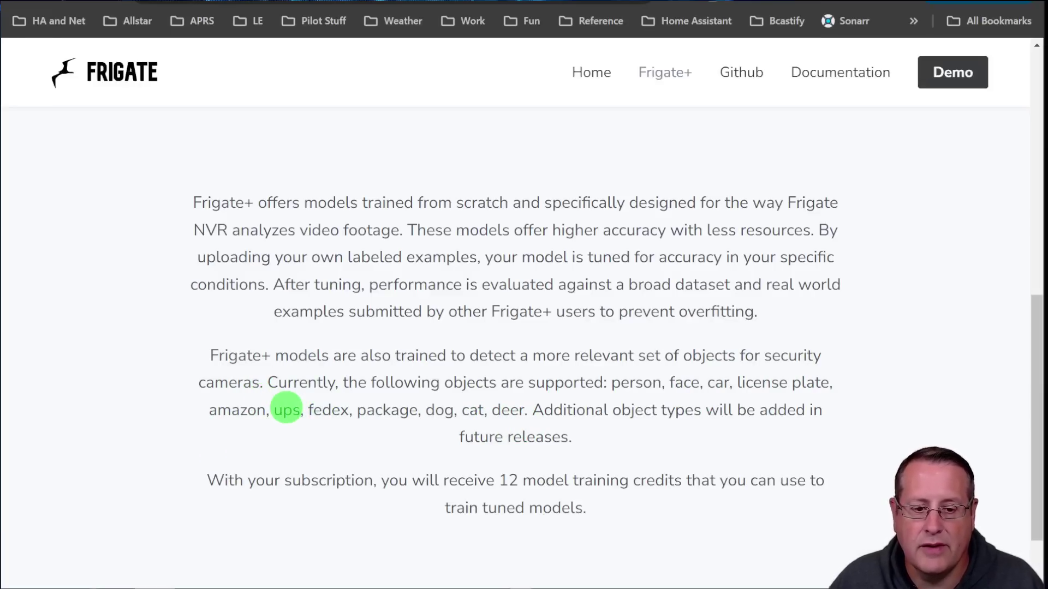
pyautogui.scroll(-2, 276, 411)
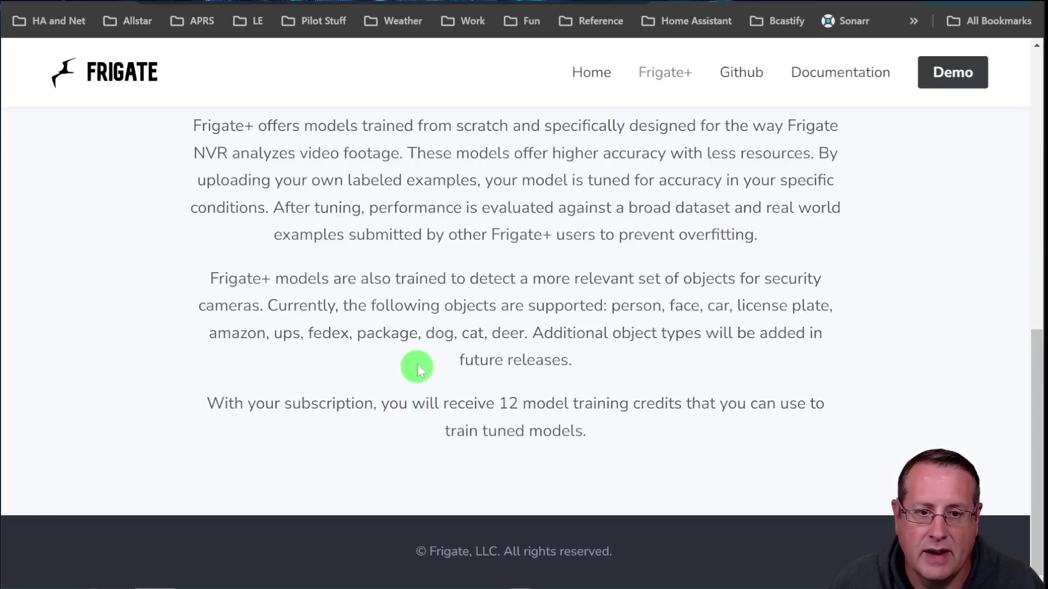
pyautogui.scroll(2, 393, 382)
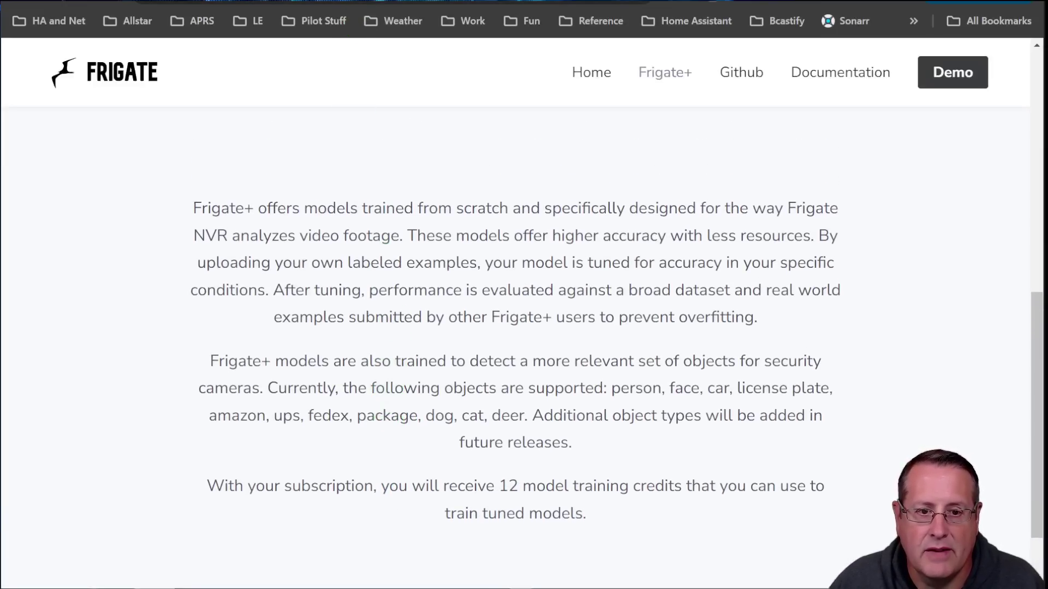
# - Return to the draft post and read the sections on Frigate+ models, SBC support and object tracking/motion detection
pyautogui.hotkey('ctrl', 'Tab')
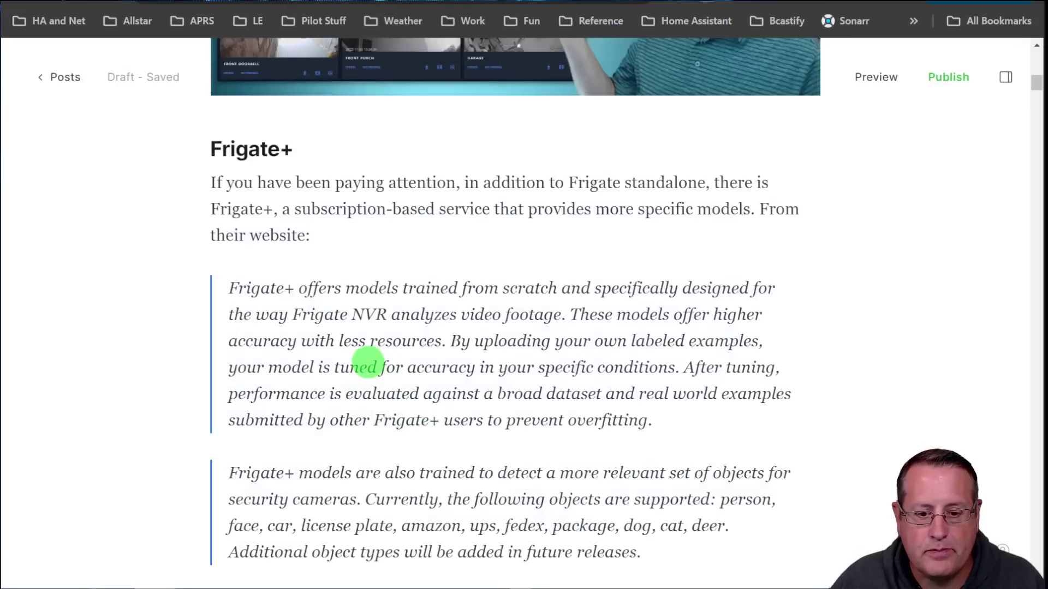
pyautogui.scroll(-3, 365, 362)
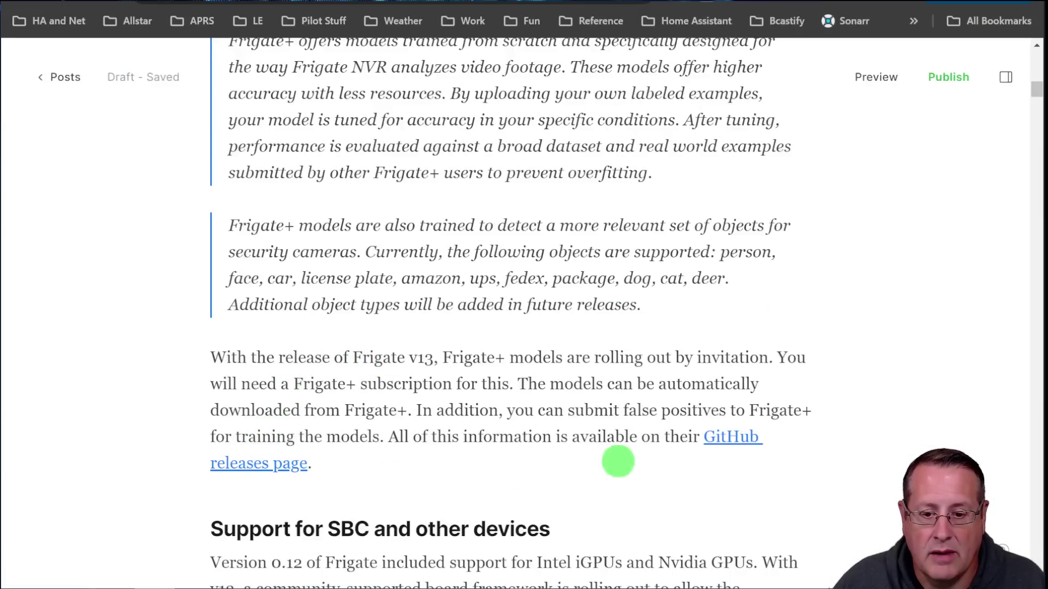
pyautogui.moveTo(703, 436)
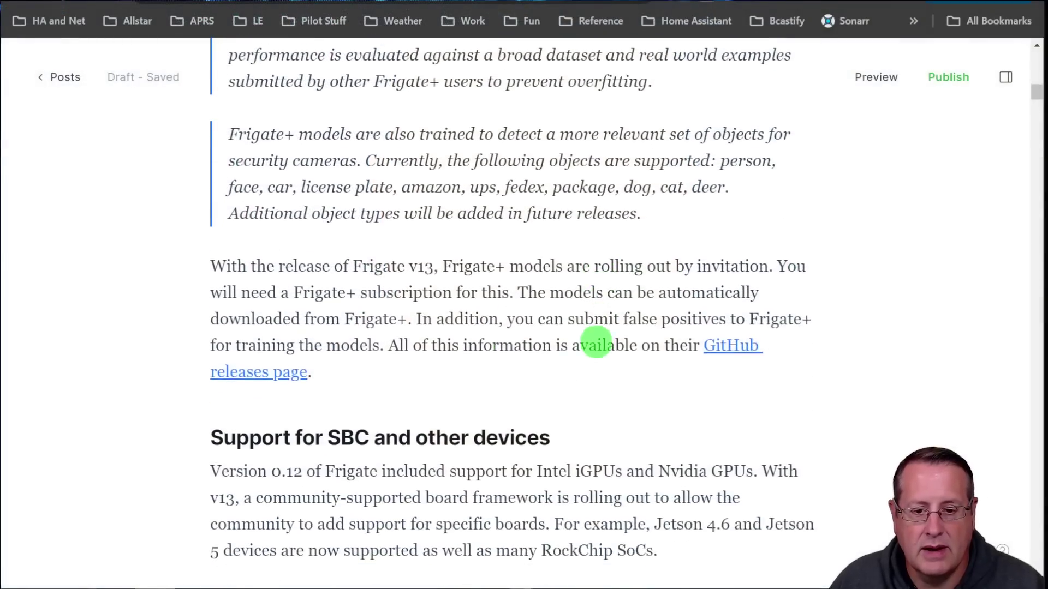
pyautogui.scroll(-4, 596, 344)
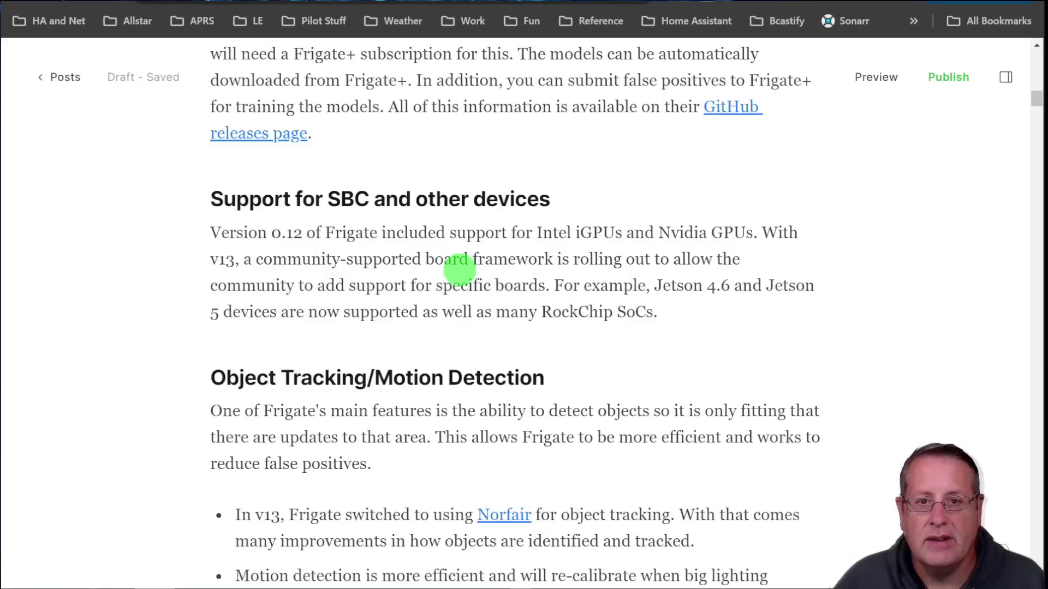
pyautogui.scroll(-3, 199, 356)
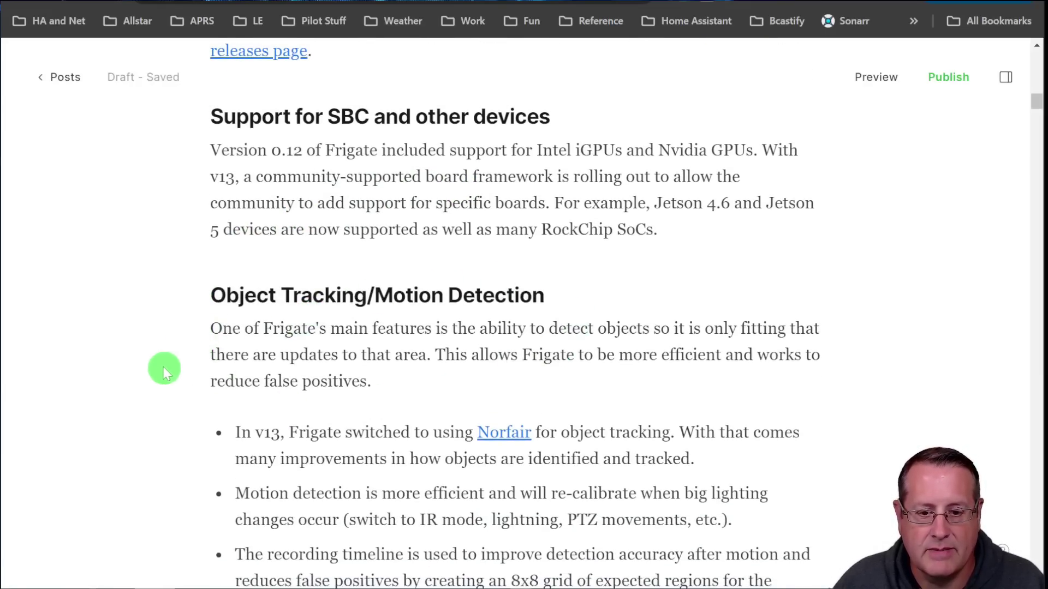
pyautogui.scroll(-3, 163, 370)
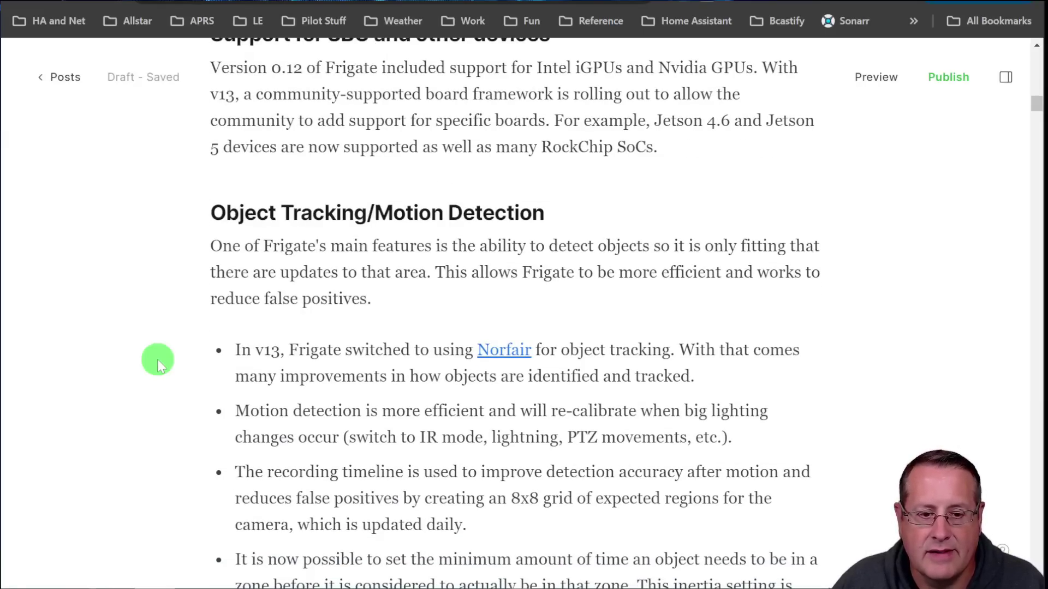
pyautogui.scroll(-3, 142, 336)
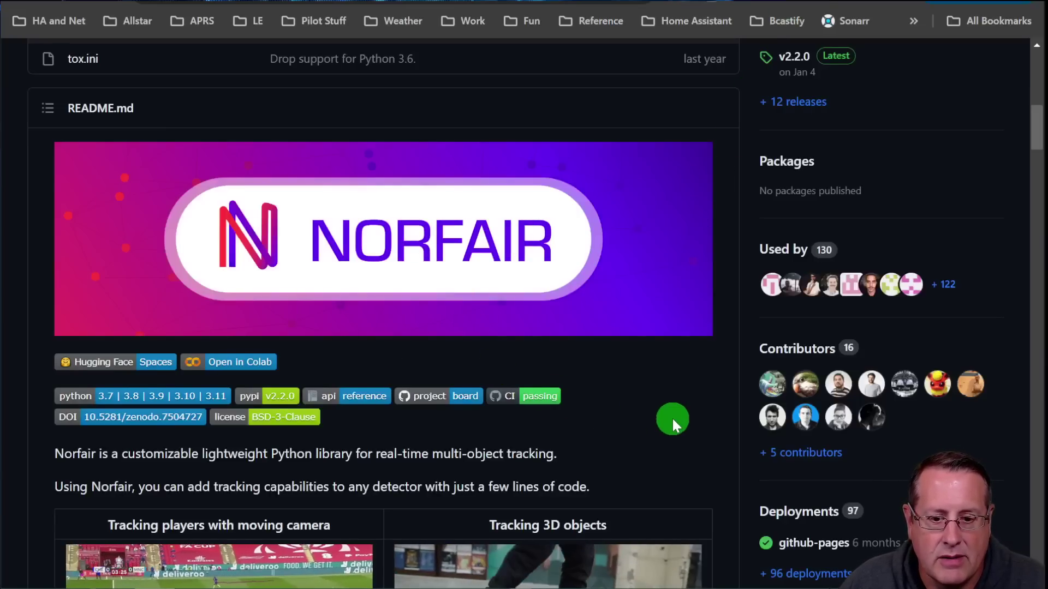
# - Look through the tracking demos and features in the Norfair README on GitHub, then close that page
pyautogui.scroll(-2, 672, 418)
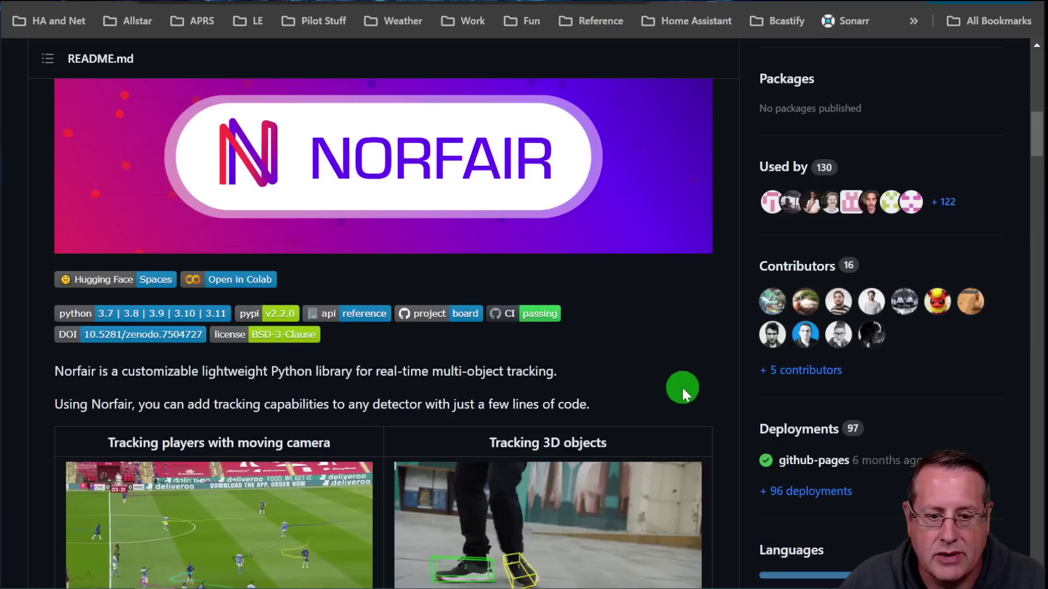
pyautogui.scroll(-2, 682, 388)
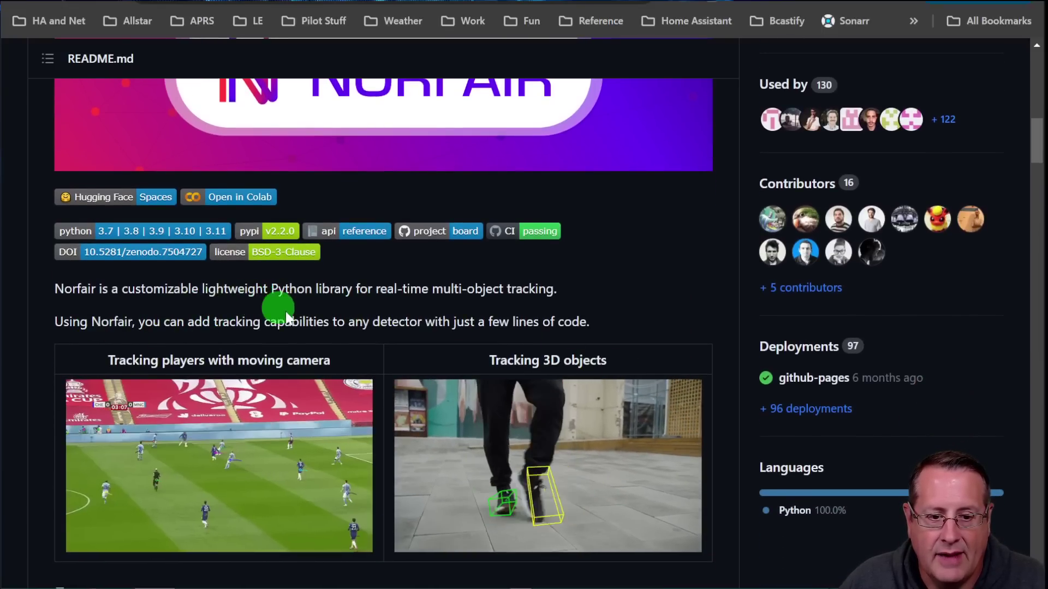
pyautogui.scroll(-8, 320, 339)
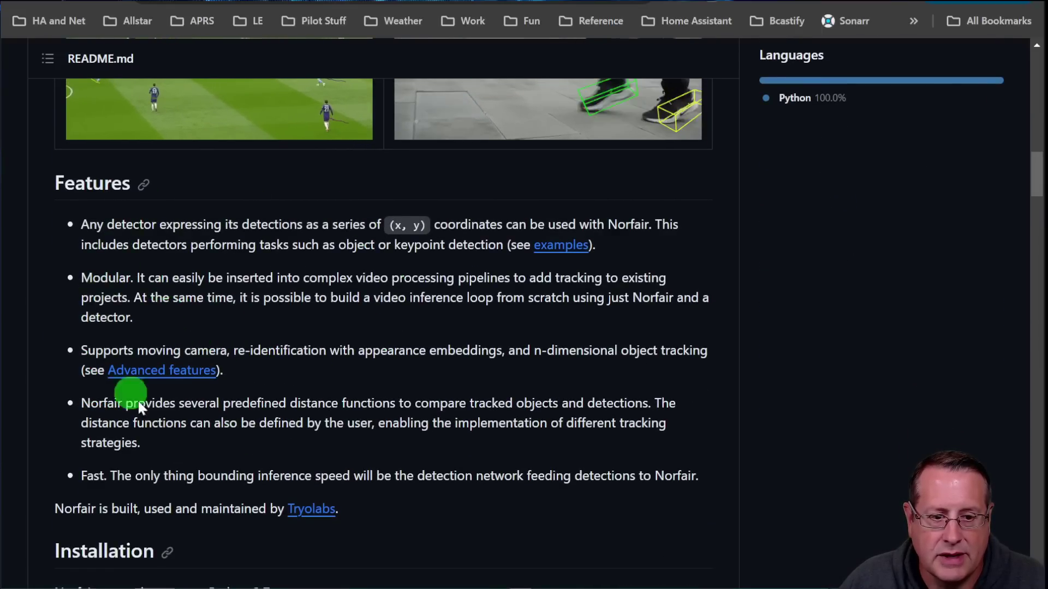
pyautogui.scroll(-2, 269, 363)
pyautogui.scroll(4, 280, 374)
pyautogui.scroll(3, 371, 418)
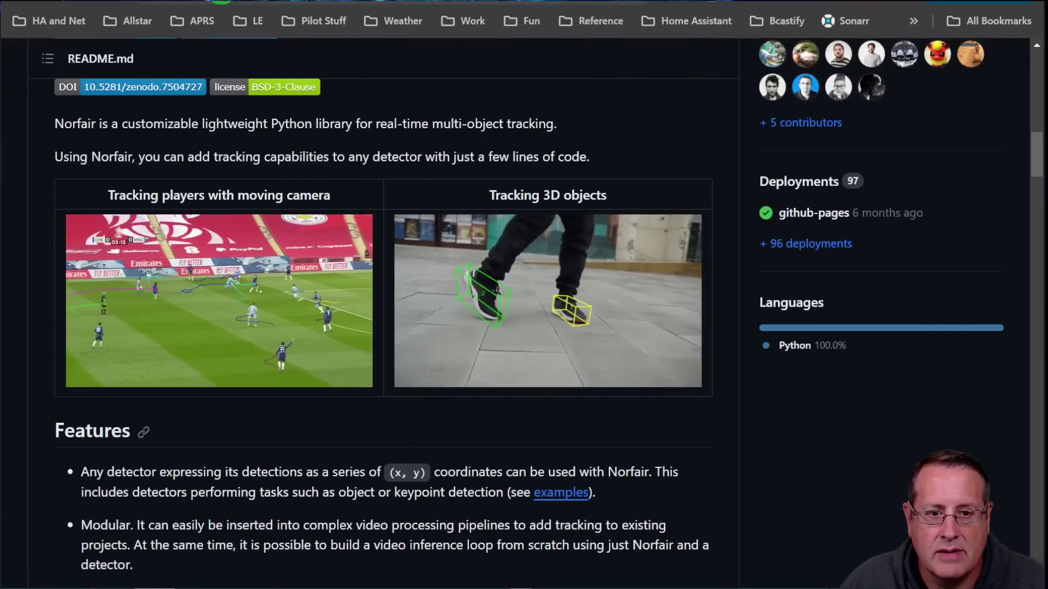
pyautogui.hotkey('ctrl', 'w')
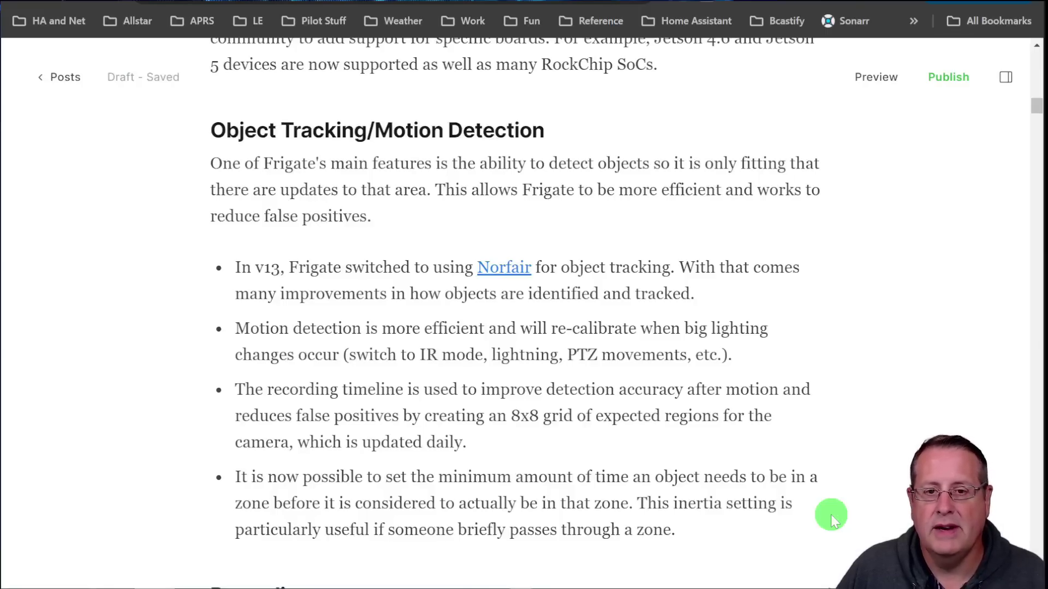
# - Read the rest of the object tracking improvements and the Recordings section of the draft post
pyautogui.scroll(-2, 498, 288)
pyautogui.scroll(2, 386, 274)
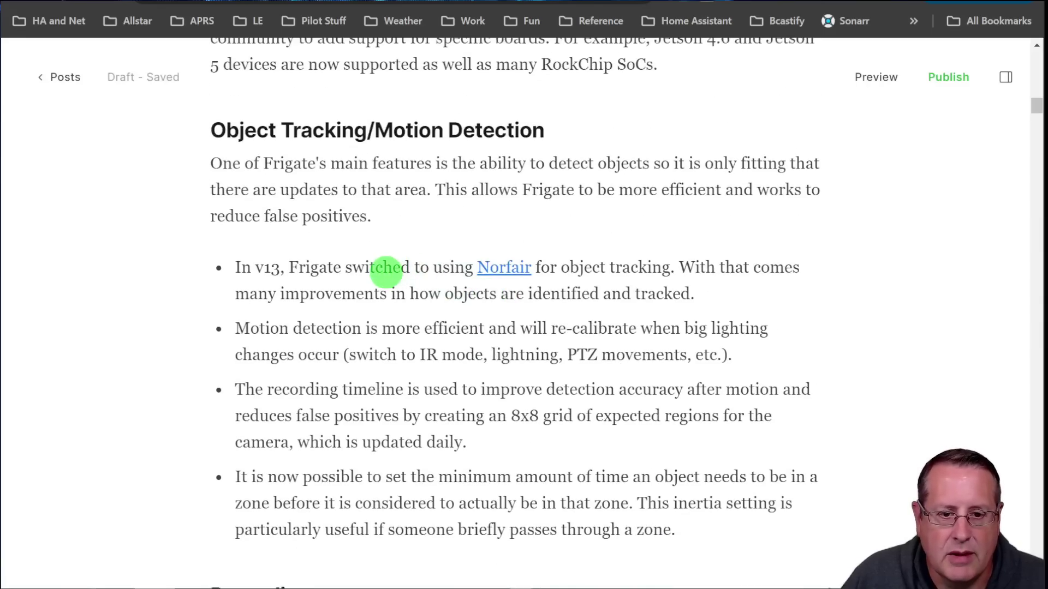
pyautogui.scroll(-7, 327, 334)
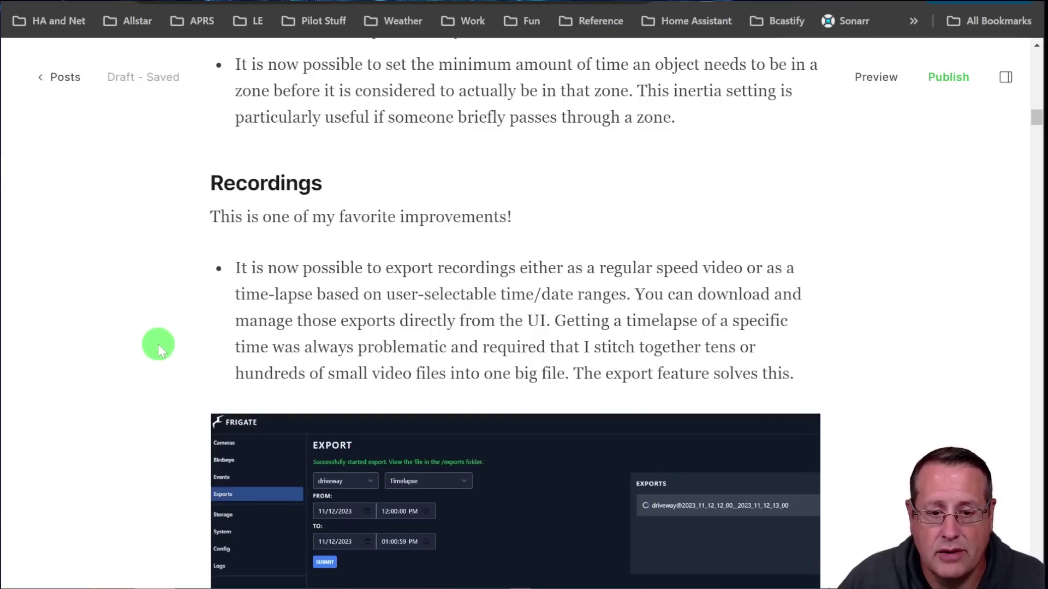
pyautogui.scroll(-1, 169, 344)
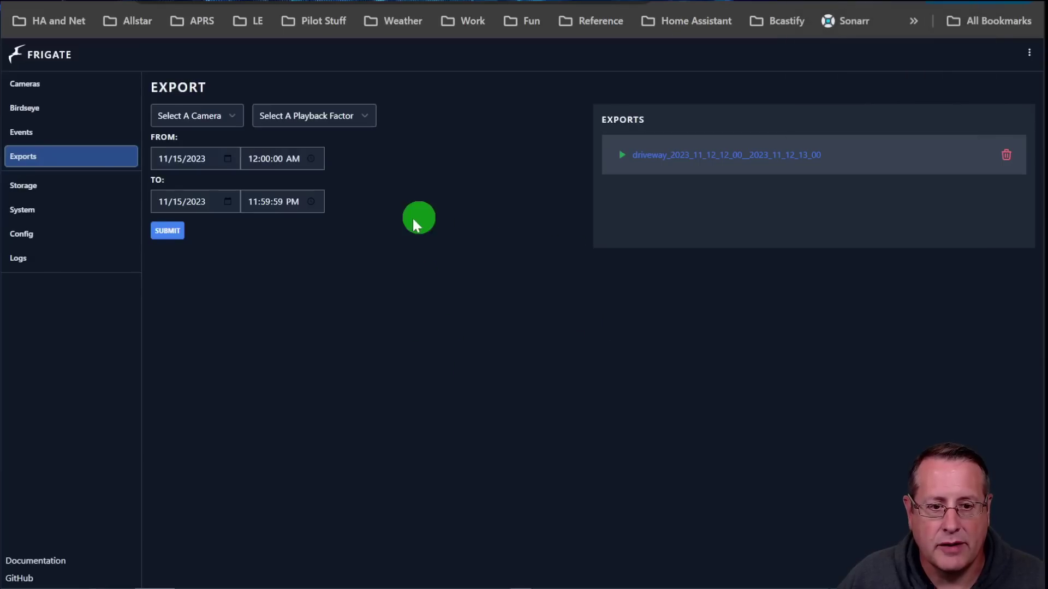
# - Choose the driveway camera and the Timelapse playback factor for a new Frigate export
pyautogui.click(224, 116)
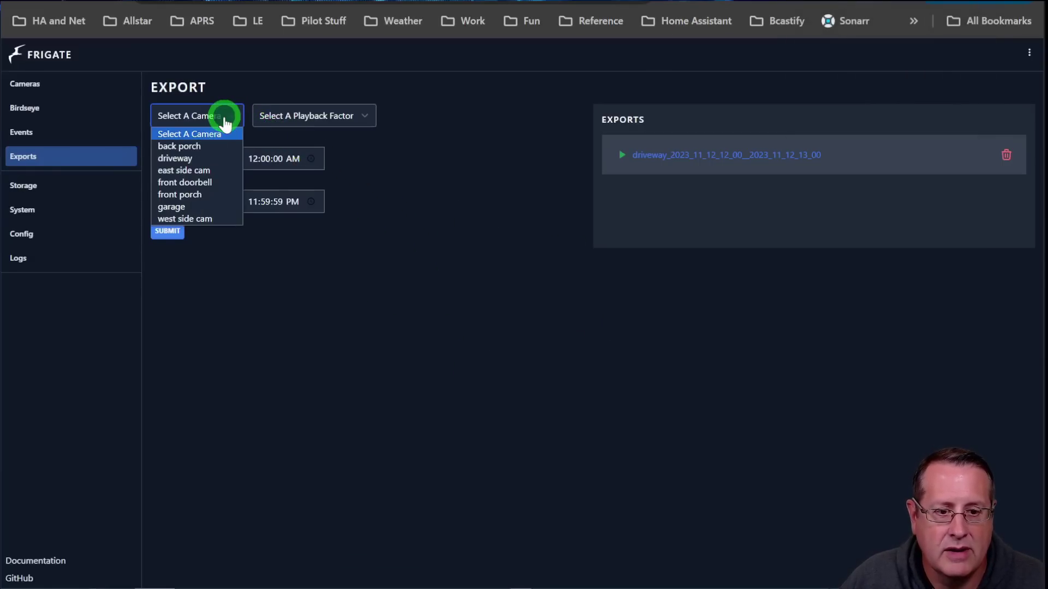
pyautogui.click(204, 158)
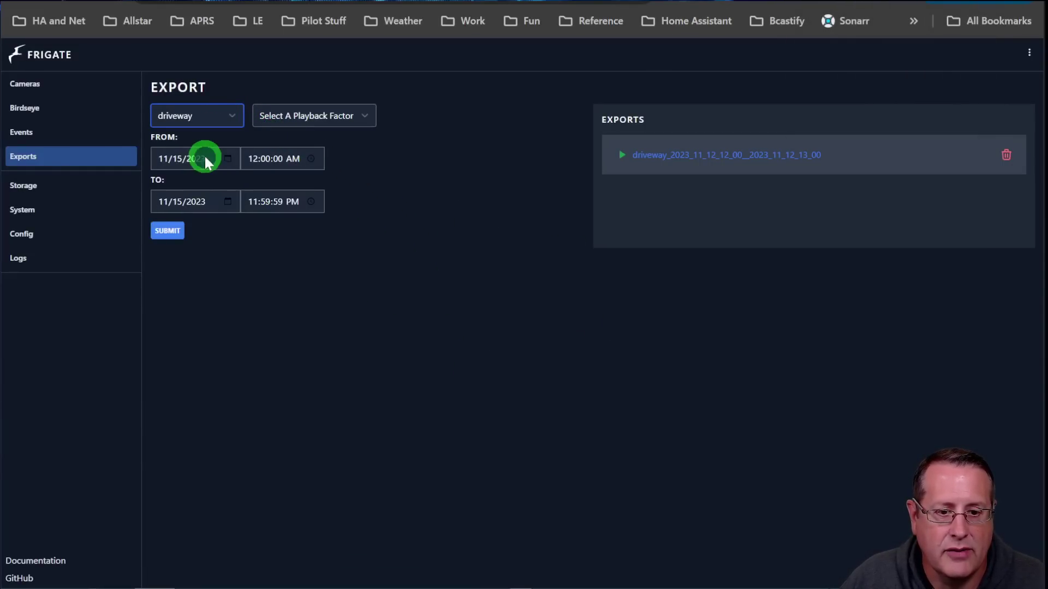
pyautogui.click(360, 119)
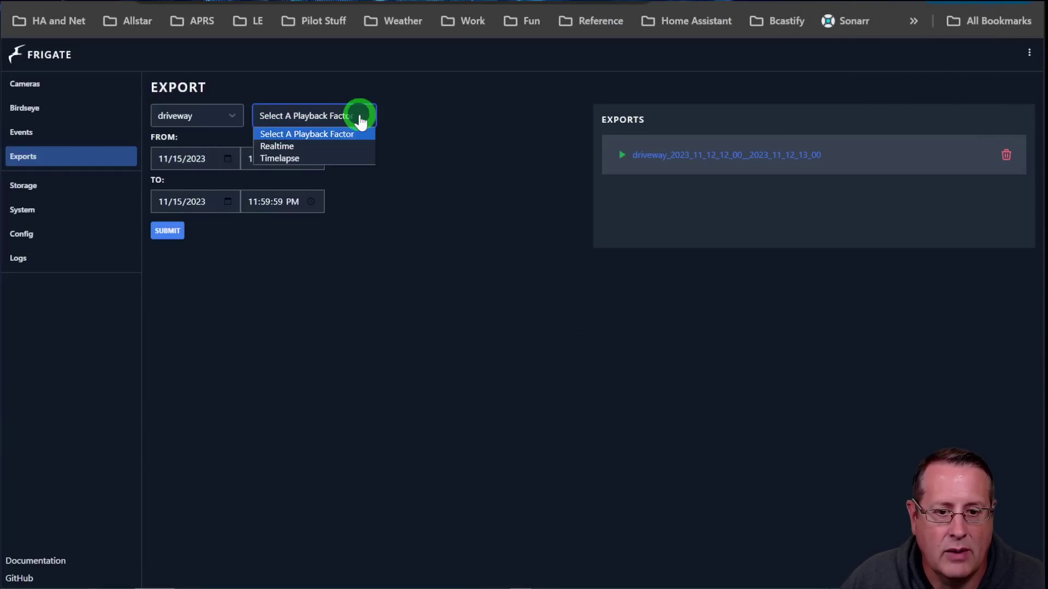
pyautogui.click(332, 157)
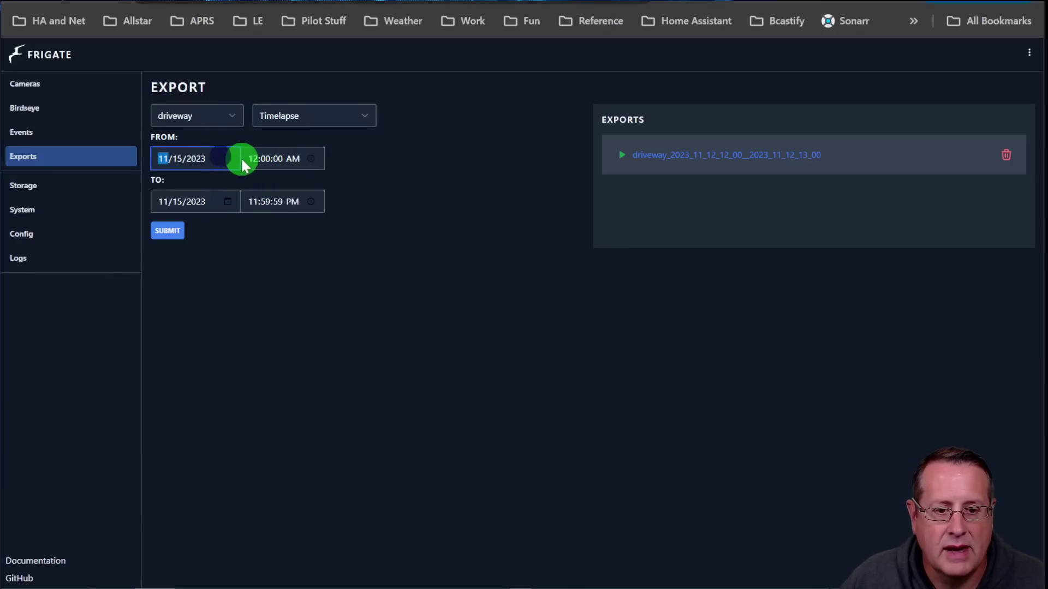
# - Set the start of the export range to 11/12/2023 at 12:00:00 PM
pyautogui.click(228, 159)
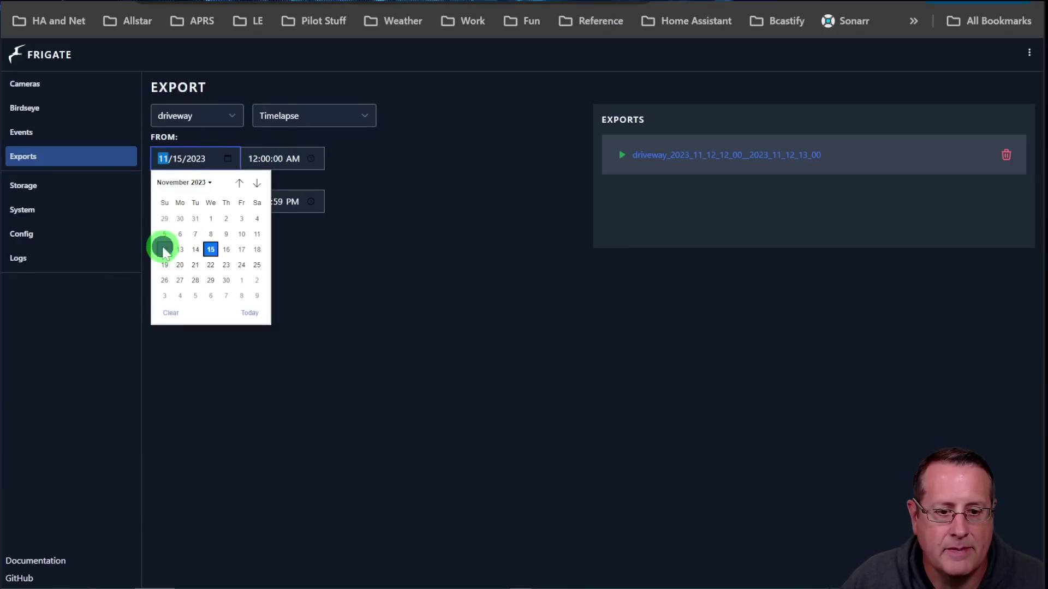
pyautogui.click(167, 251)
pyautogui.click(303, 163)
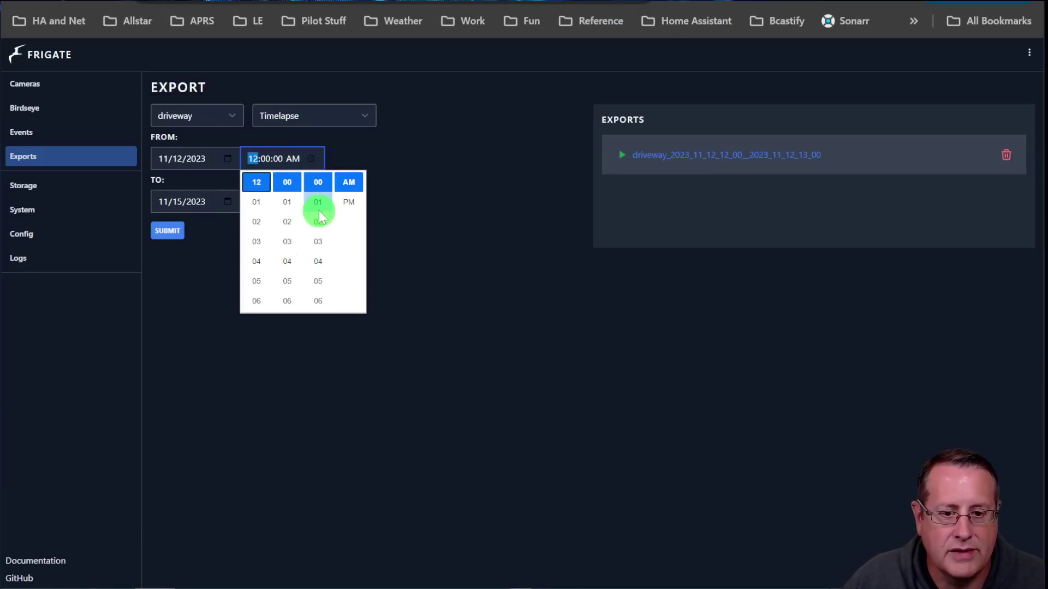
pyautogui.click(349, 202)
pyautogui.click(402, 152)
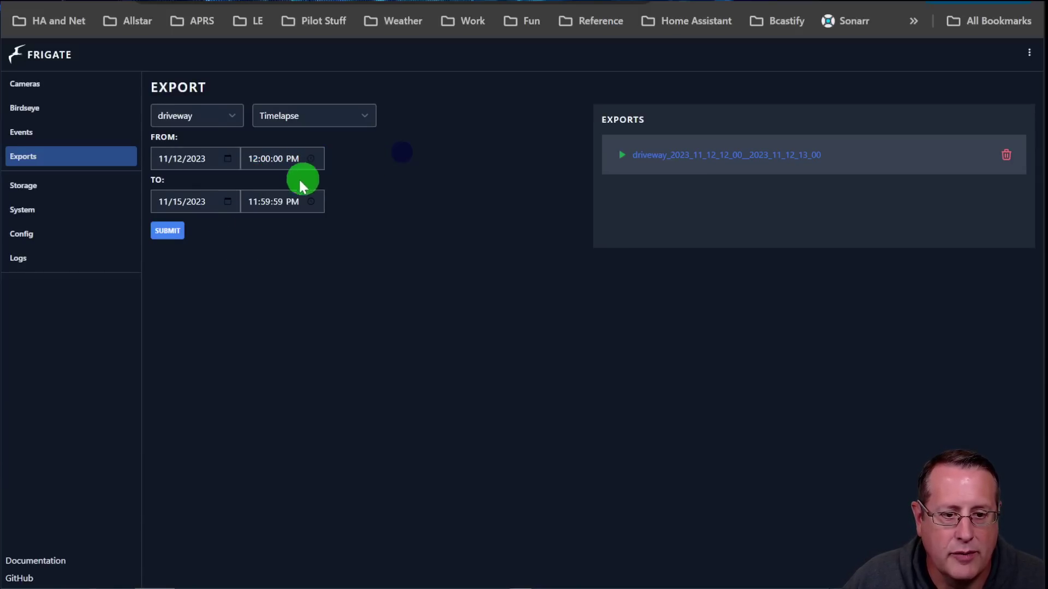
# - Set the end of the export range to 11/12/2023 at 06:00:00 PM and submit the driveway timelapse export
pyautogui.click(227, 200)
pyautogui.click(212, 293)
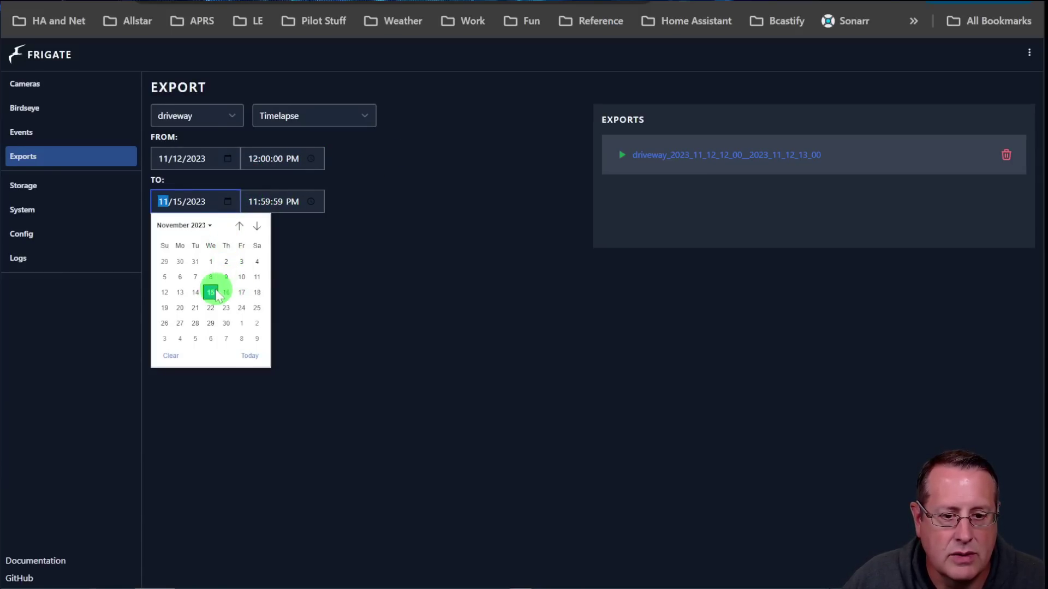
pyautogui.click(165, 293)
pyautogui.click(310, 200)
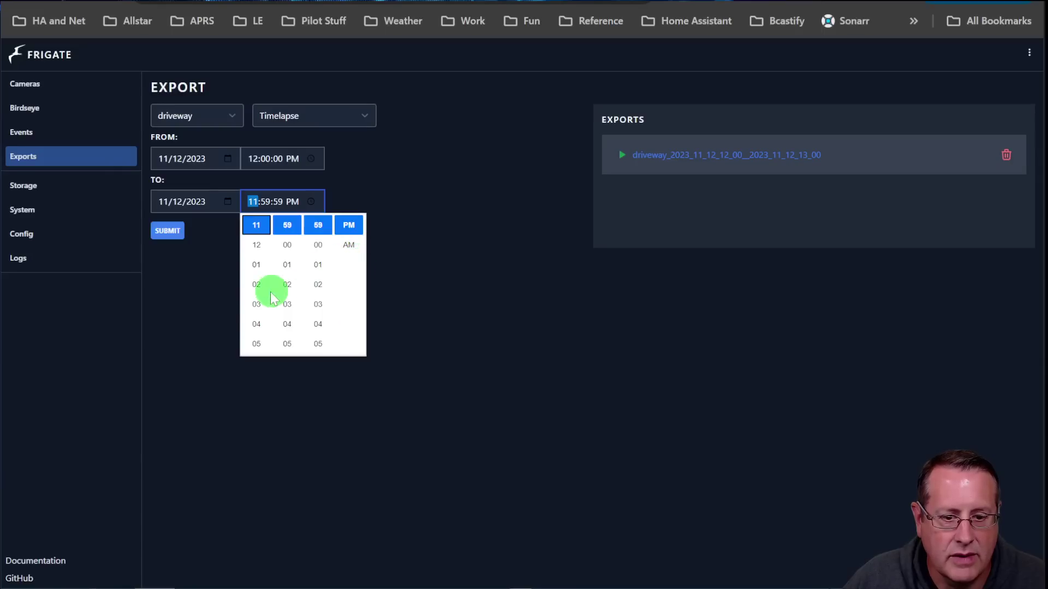
pyautogui.scroll(-2, 259, 339)
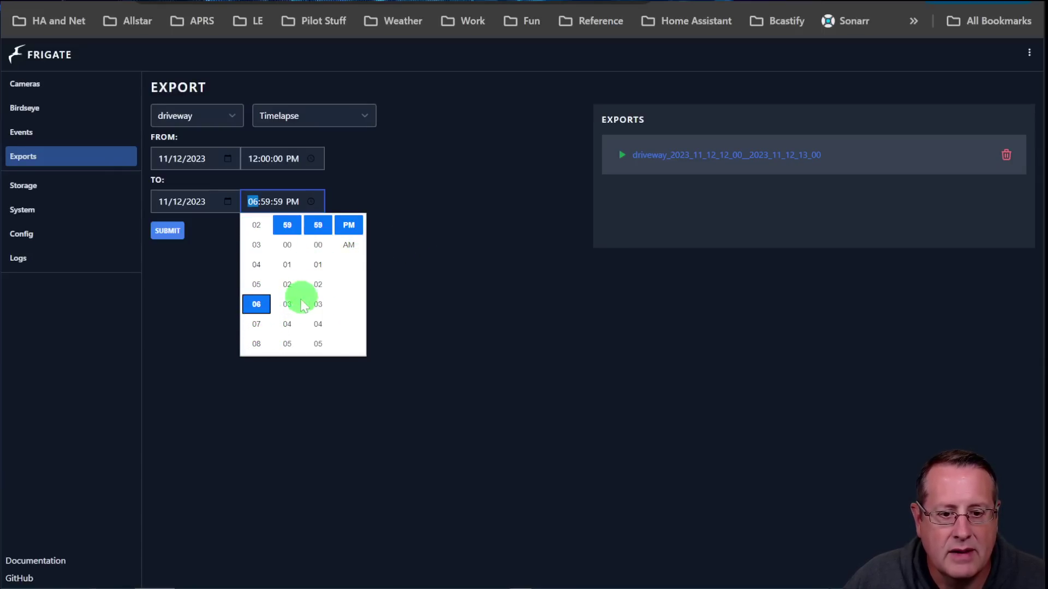
pyautogui.scroll(2, 291, 305)
pyautogui.scroll(-2, 288, 324)
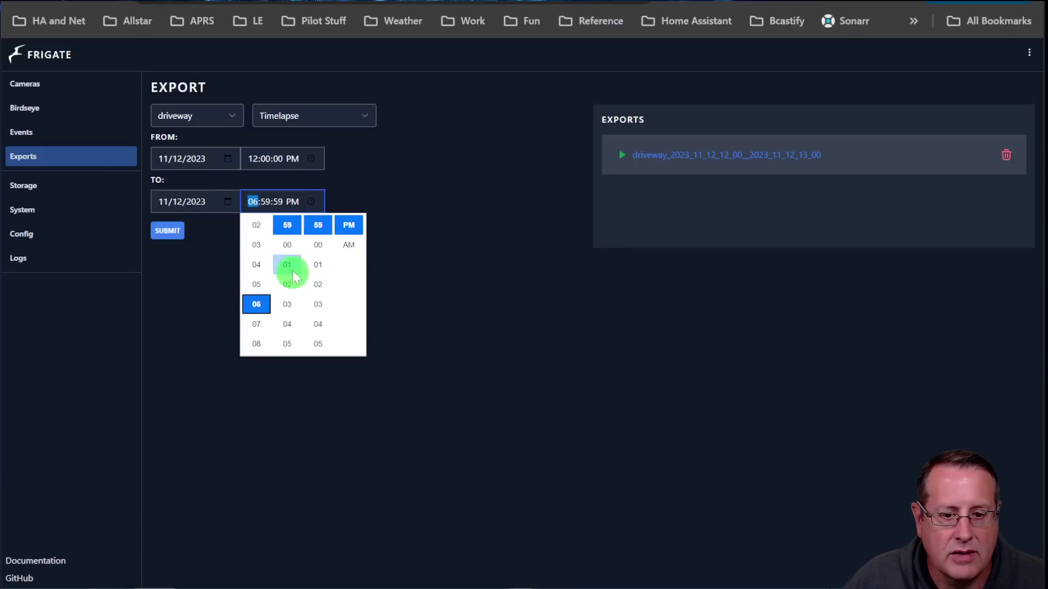
pyautogui.click(287, 245)
pyautogui.click(318, 245)
pyautogui.click(428, 255)
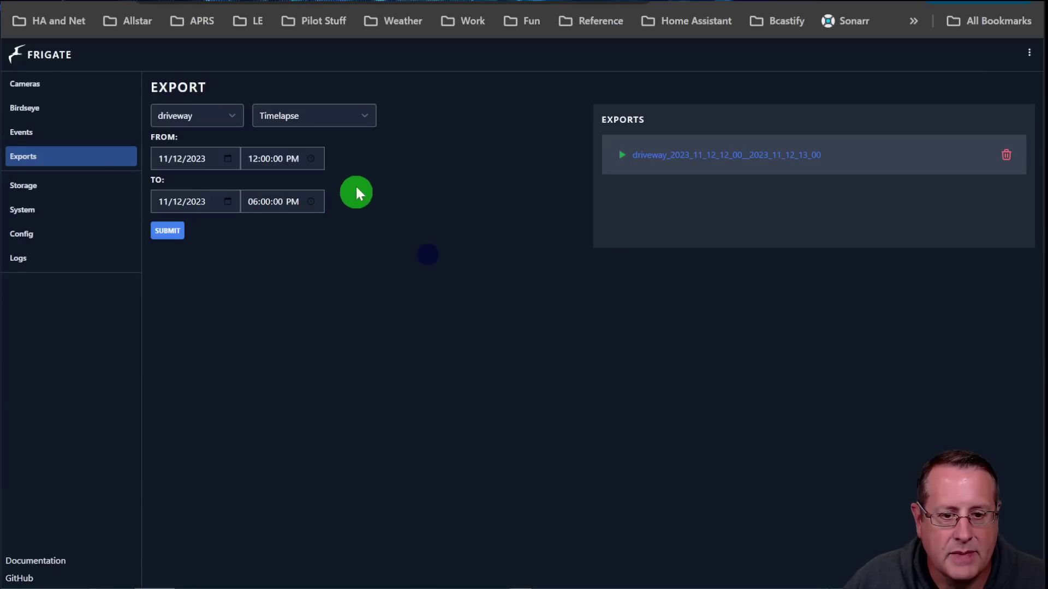
pyautogui.click(180, 231)
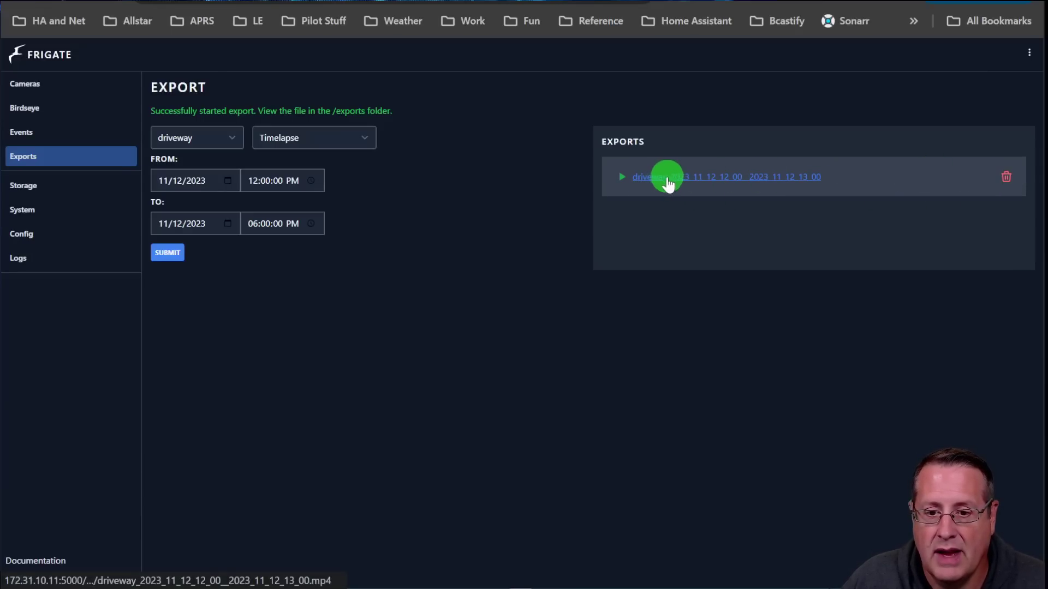
# - Download the existing export driveway_2023_11_12_12_00__2023_11_12_13_00 and check its download progress
pyautogui.click(670, 185)
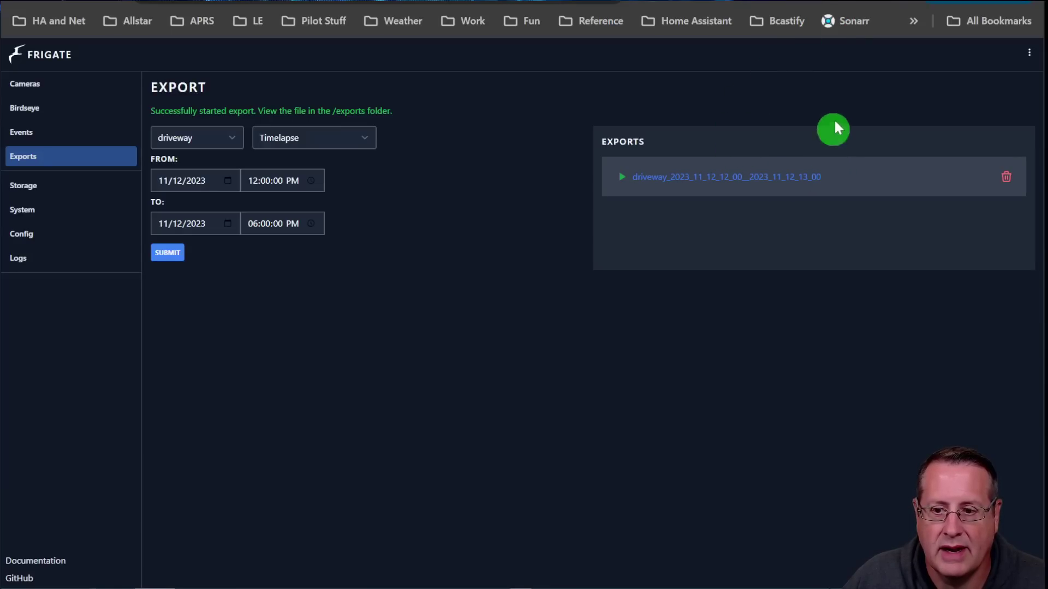
pyautogui.click(842, 1)
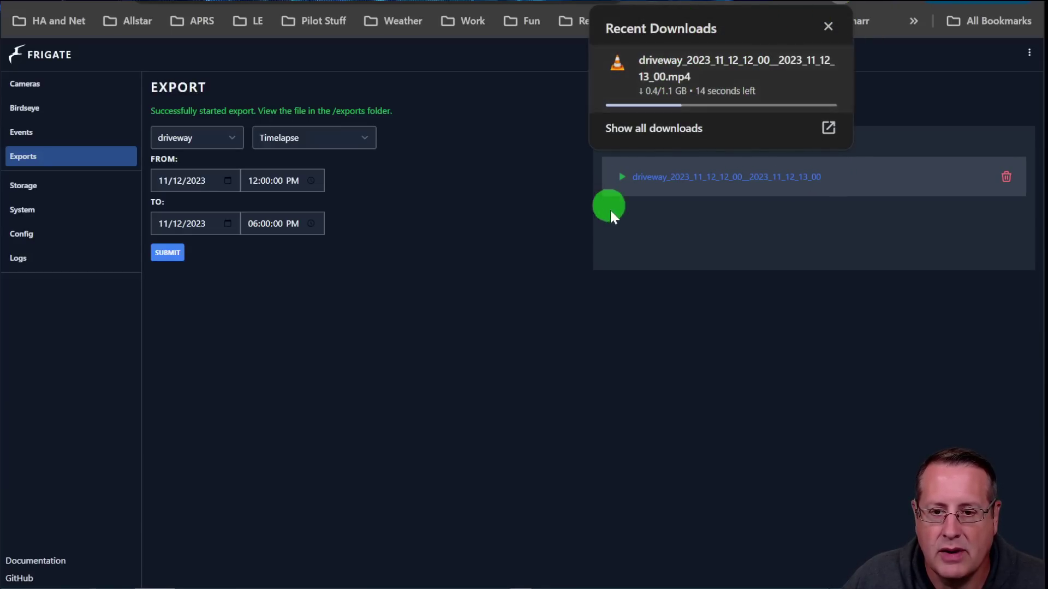
pyautogui.click(525, 334)
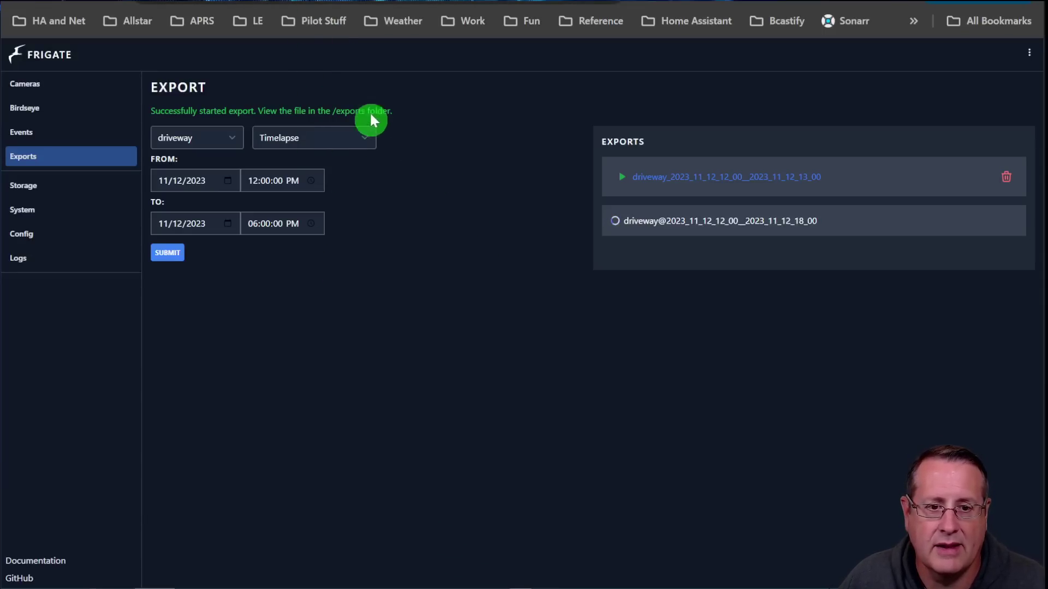
# - Return to the draft post and read the paragraph on timeline metadata and the annotation_offset setting
pyautogui.click(318, 2)
pyautogui.scroll(-5, 682, 349)
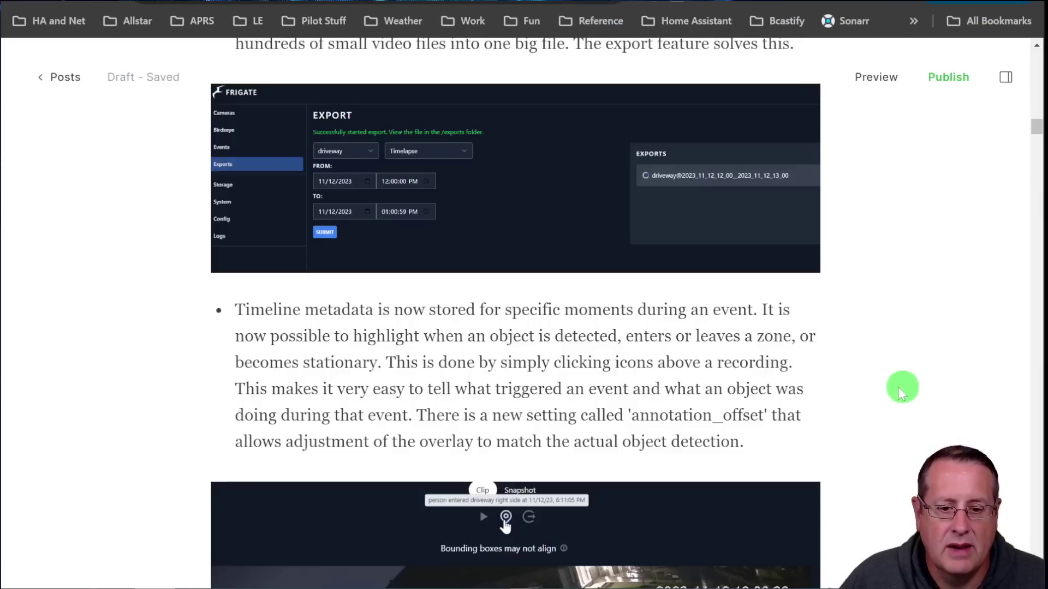
pyautogui.scroll(-2, 402, 369)
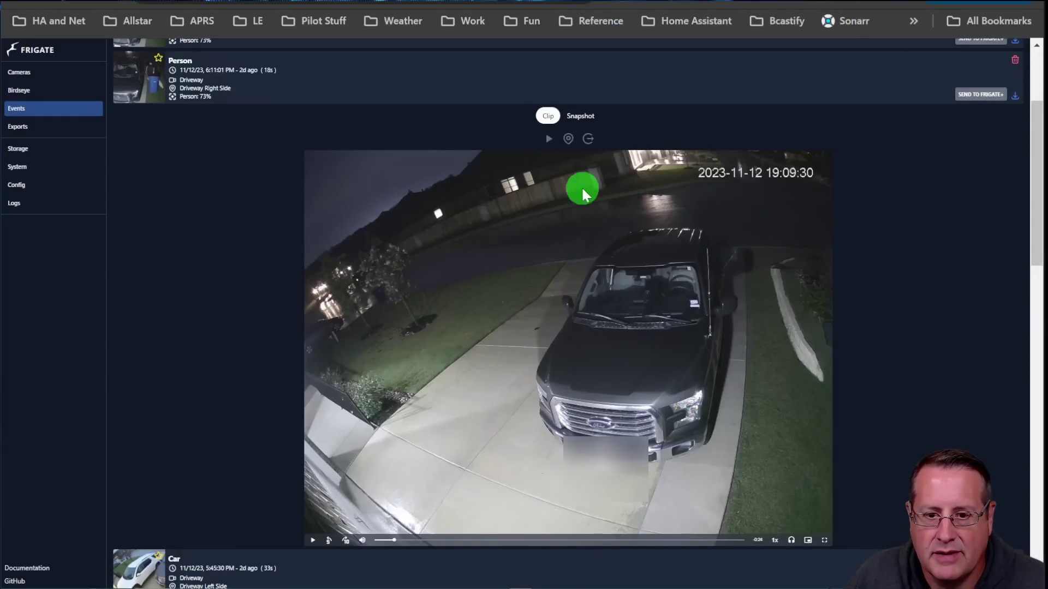
# - View the detection, zone entry and exit moments on the clip of the 6:11:01 PM driveway person event
pyautogui.click(546, 140)
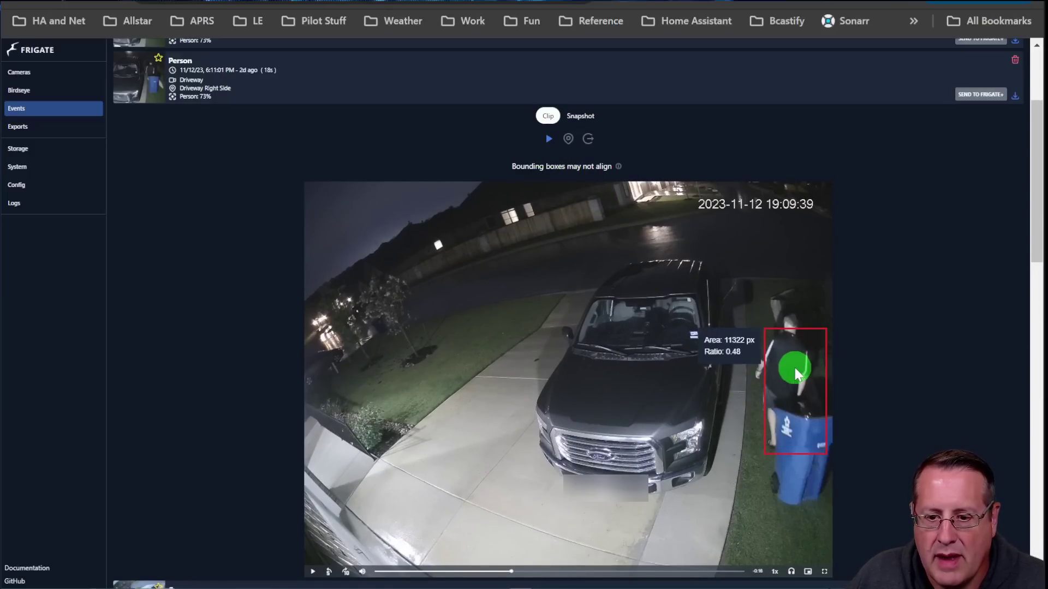
pyautogui.click(568, 139)
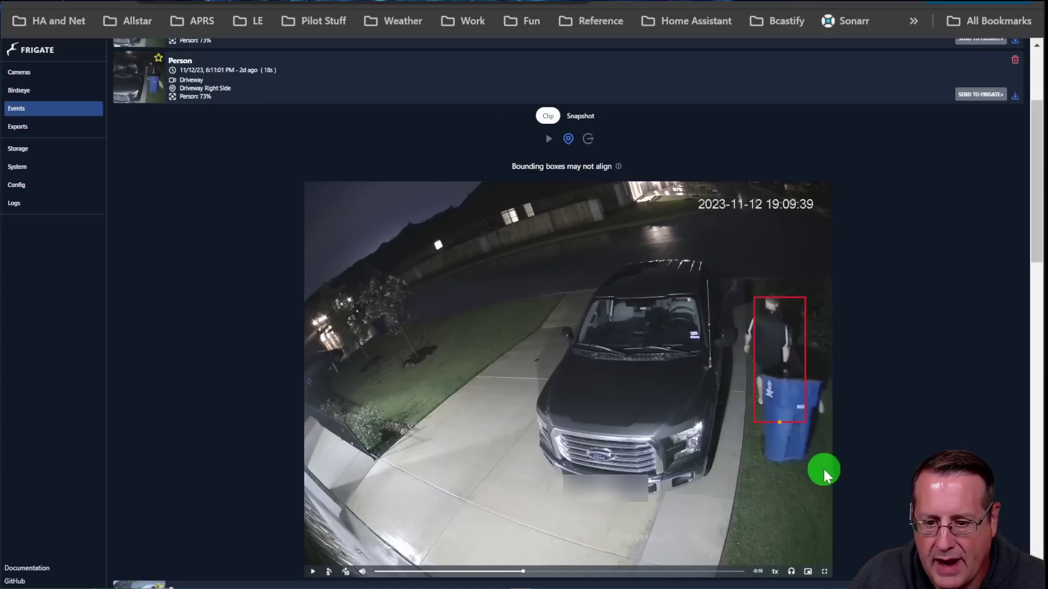
pyautogui.moveTo(768, 359)
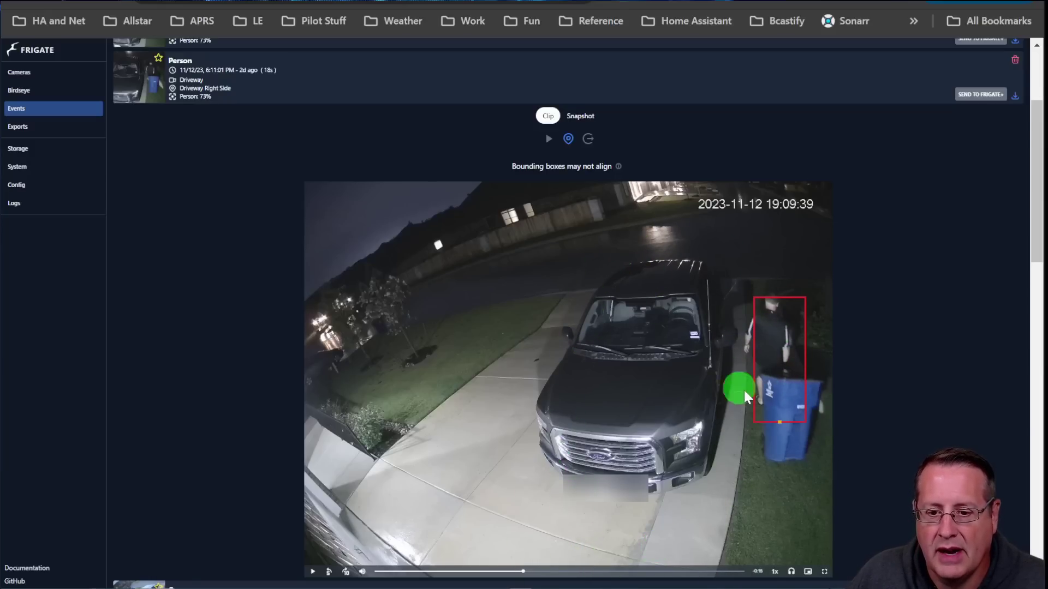
pyautogui.click(589, 141)
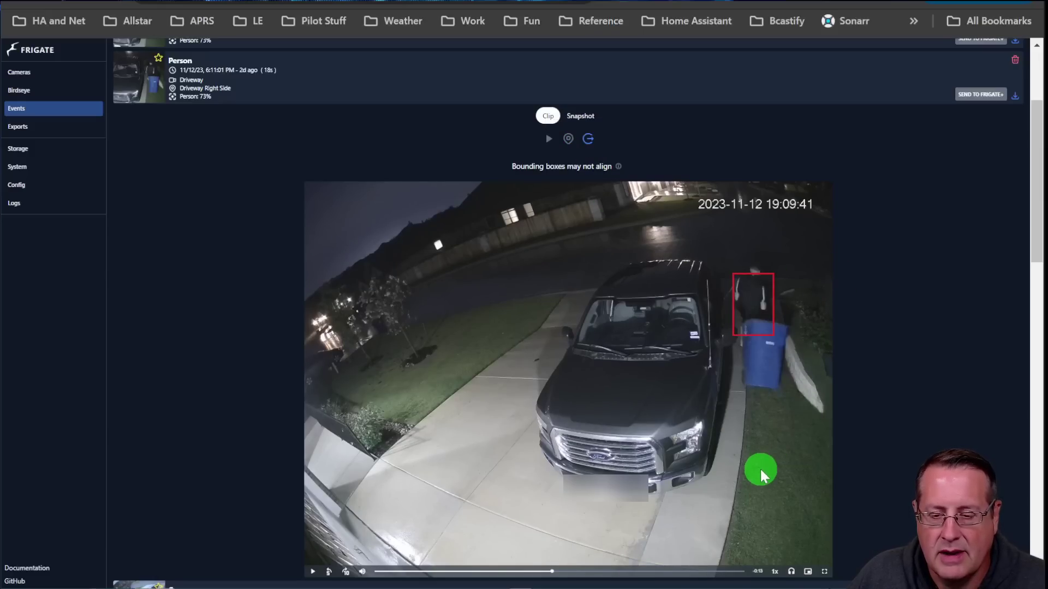
pyautogui.click(550, 140)
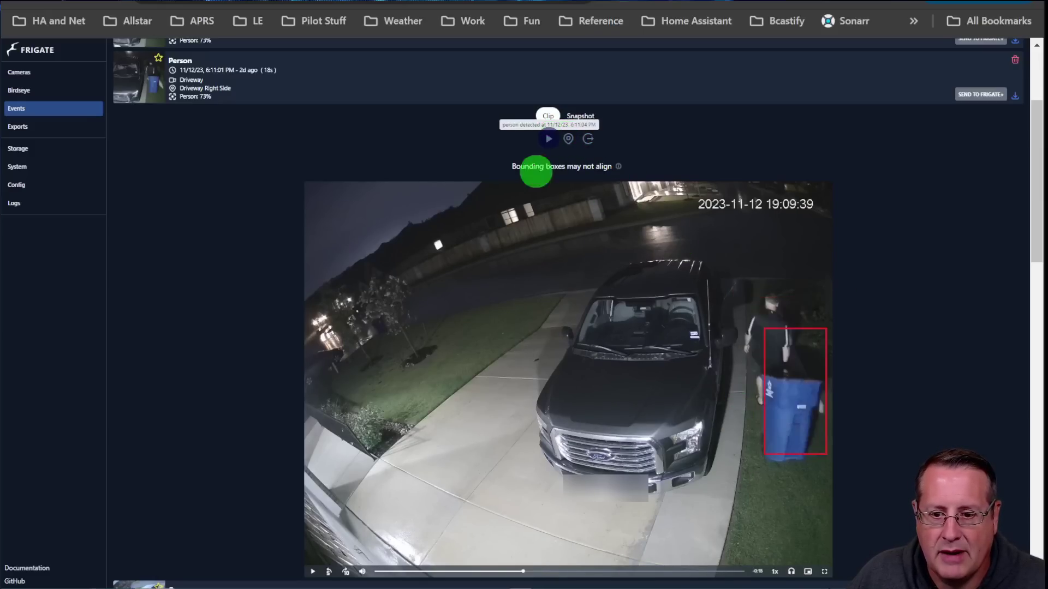
pyautogui.click(510, 360)
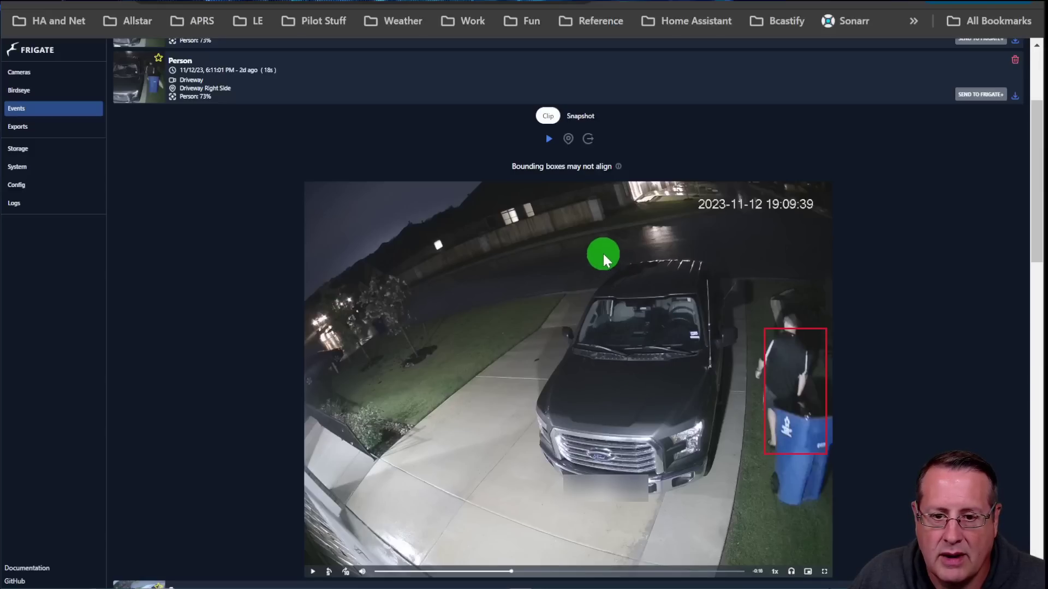
pyautogui.click(568, 139)
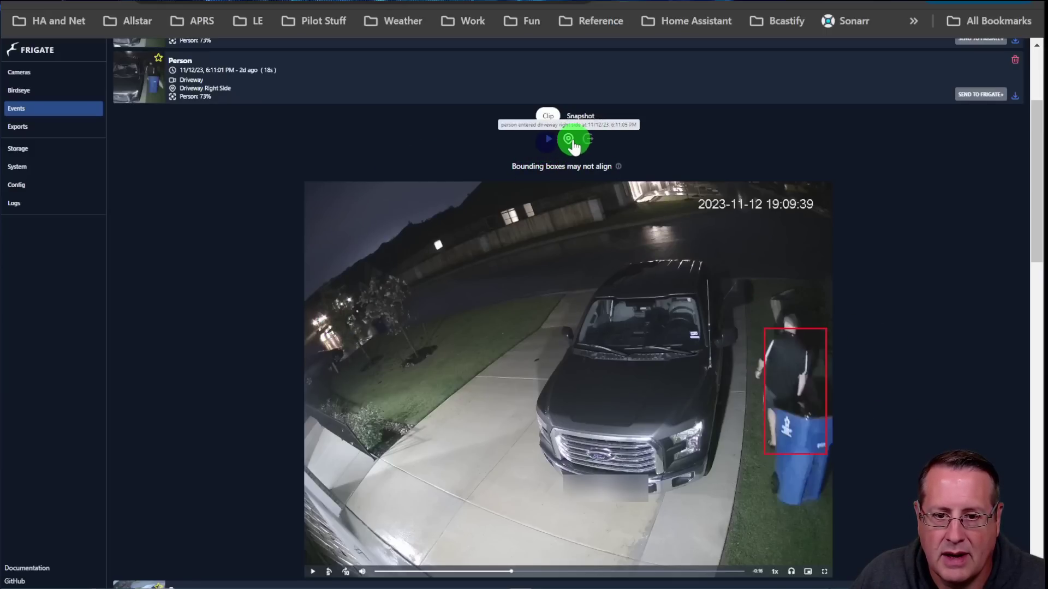
pyautogui.moveTo(792, 342)
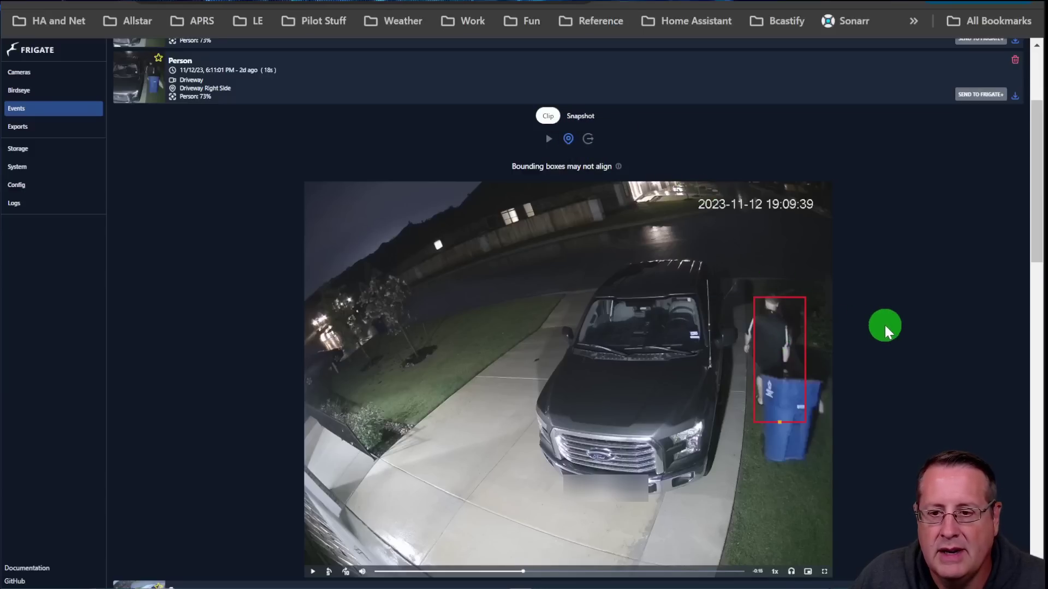
# - Read the disclaimer about bounding box alignment at a larger page zoom and examine the box drawn around the person in the clip
pyautogui.moveTo(616, 178)
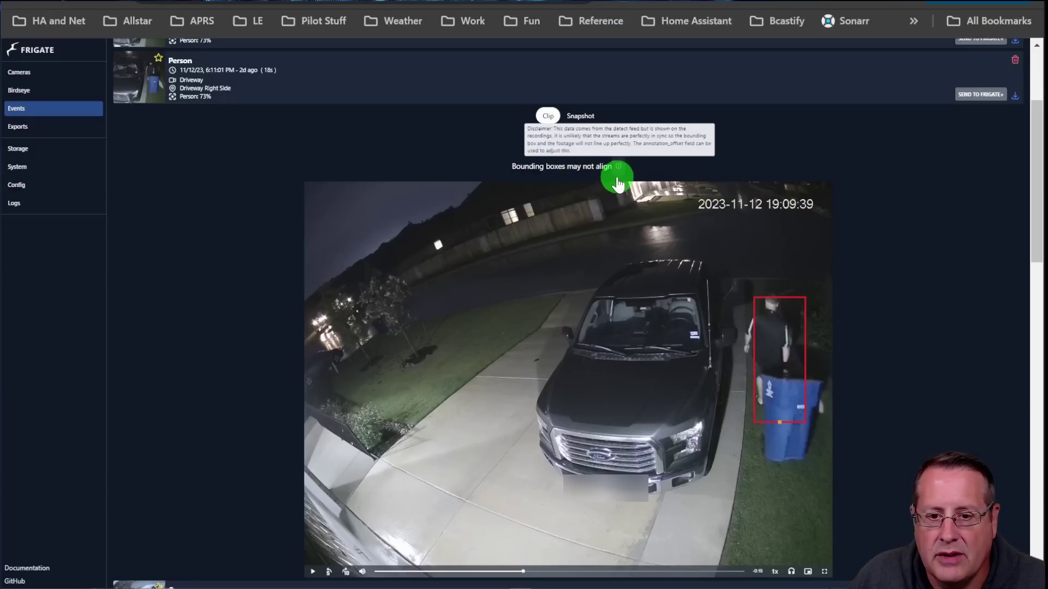
pyautogui.hotkey('ctrl', '+')
pyautogui.hotkey('ctrl', '+')
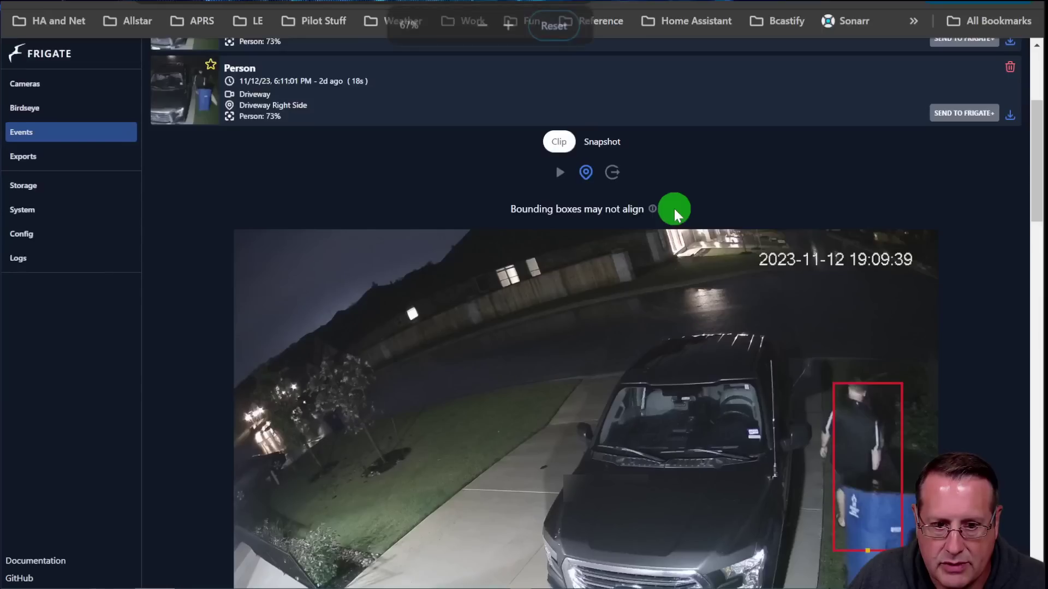
pyautogui.scroll(-2, 577, 149)
pyautogui.moveTo(669, 148)
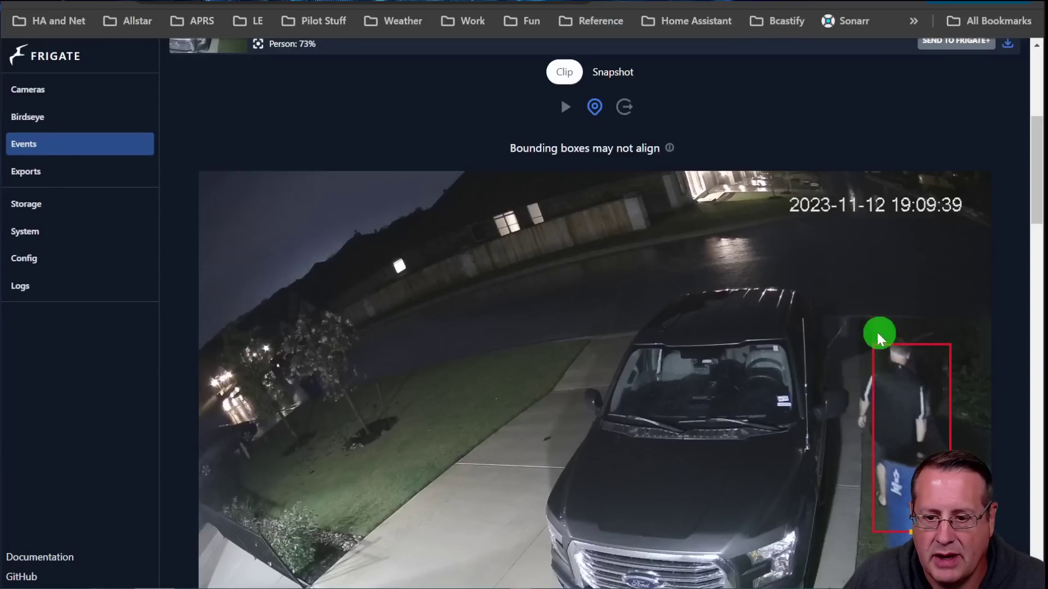
pyautogui.scroll(-2, 684, 377)
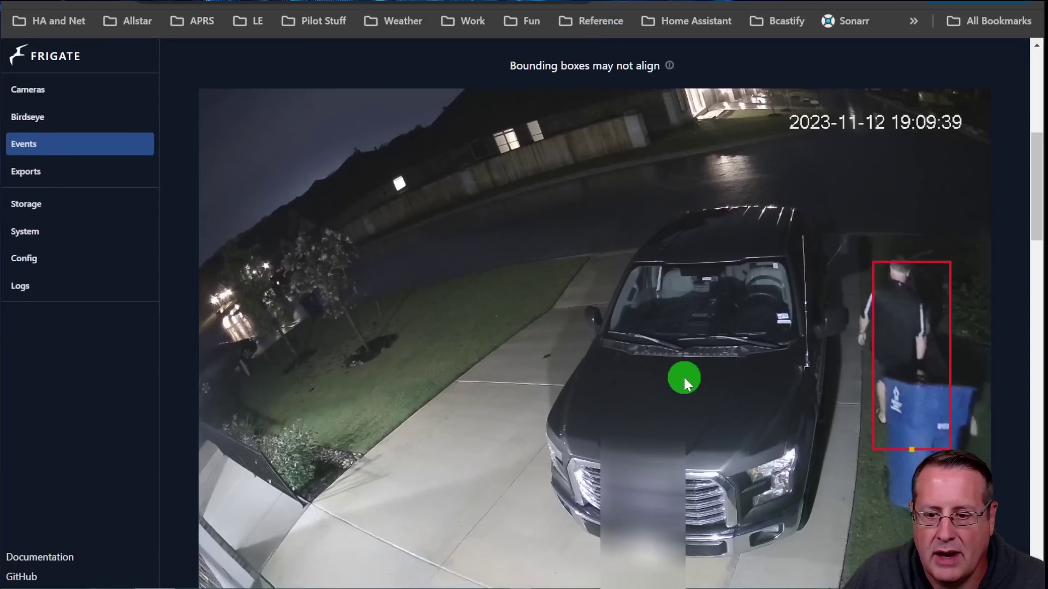
pyautogui.scroll(-2, 684, 376)
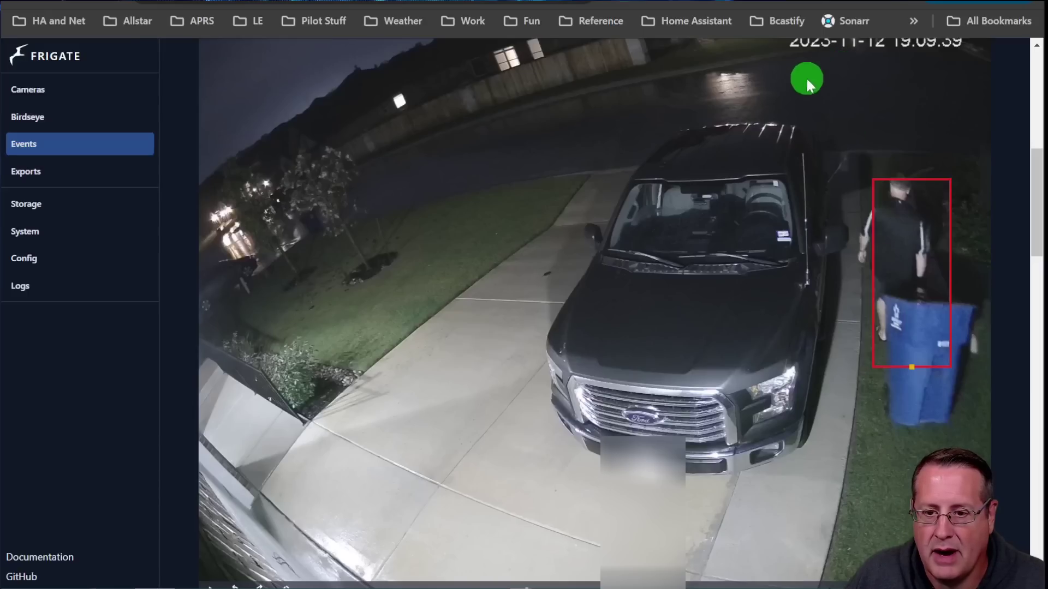
pyautogui.scroll(2, 897, 482)
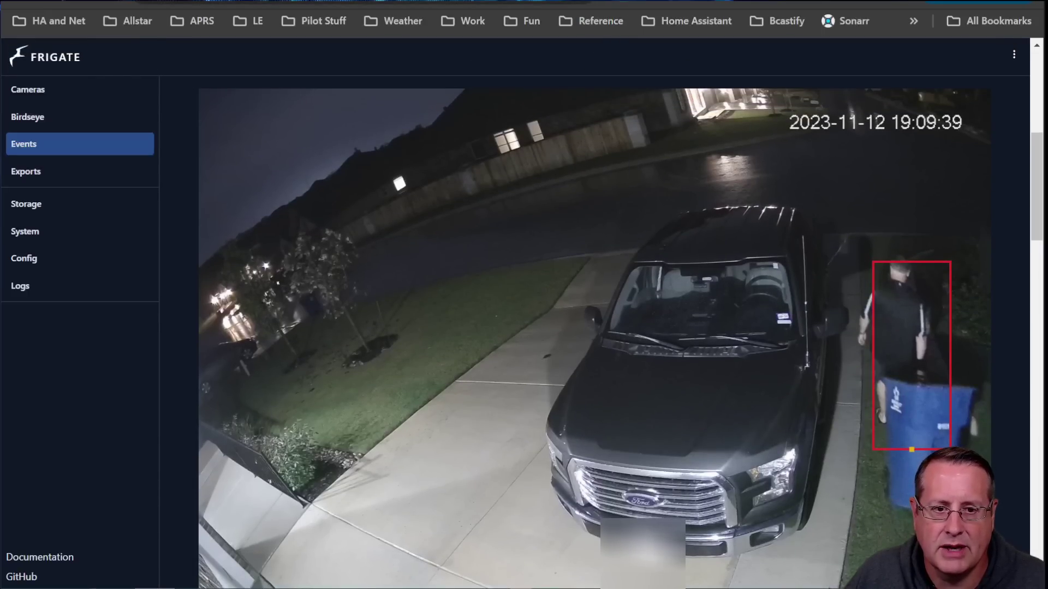
# - Go back to the draft post and read the list of recording efficiency improvements
pyautogui.hotkey('ctrl', 'Tab')
pyautogui.scroll(-2, 250, 371)
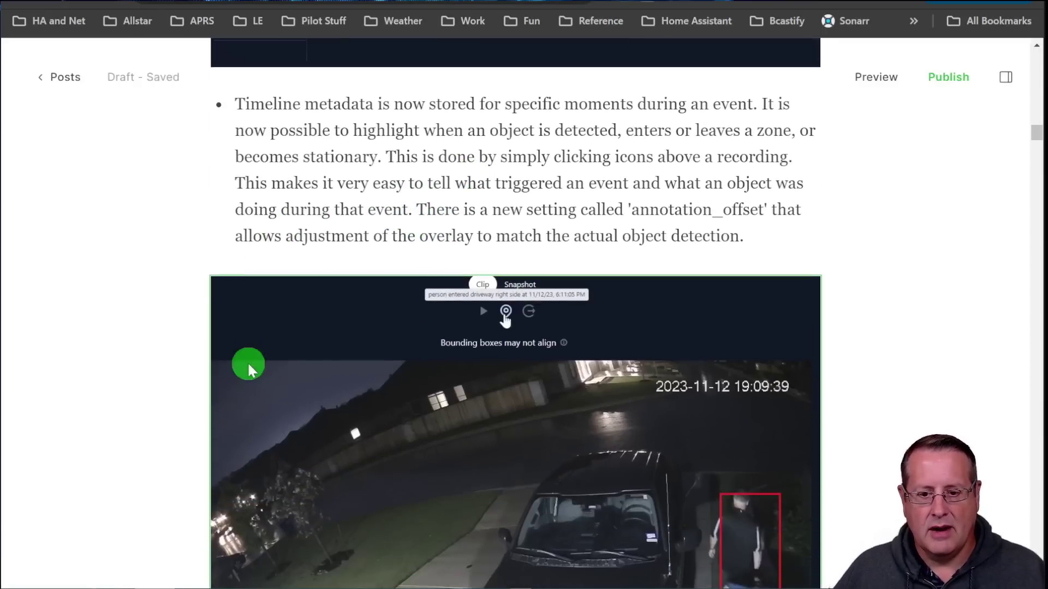
pyautogui.scroll(-5, 577, 339)
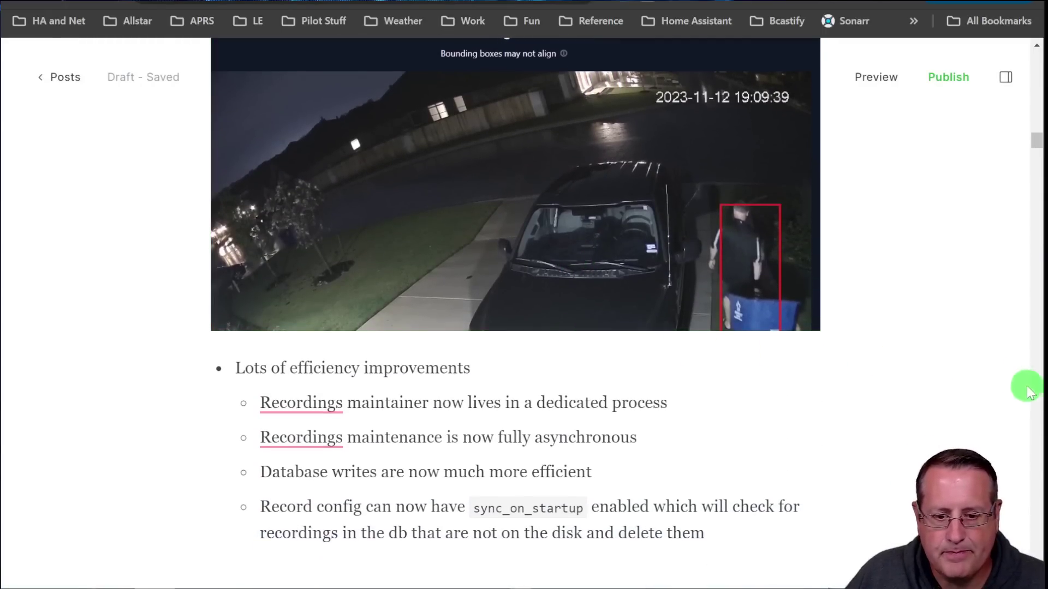
pyautogui.scroll(-2, 922, 412)
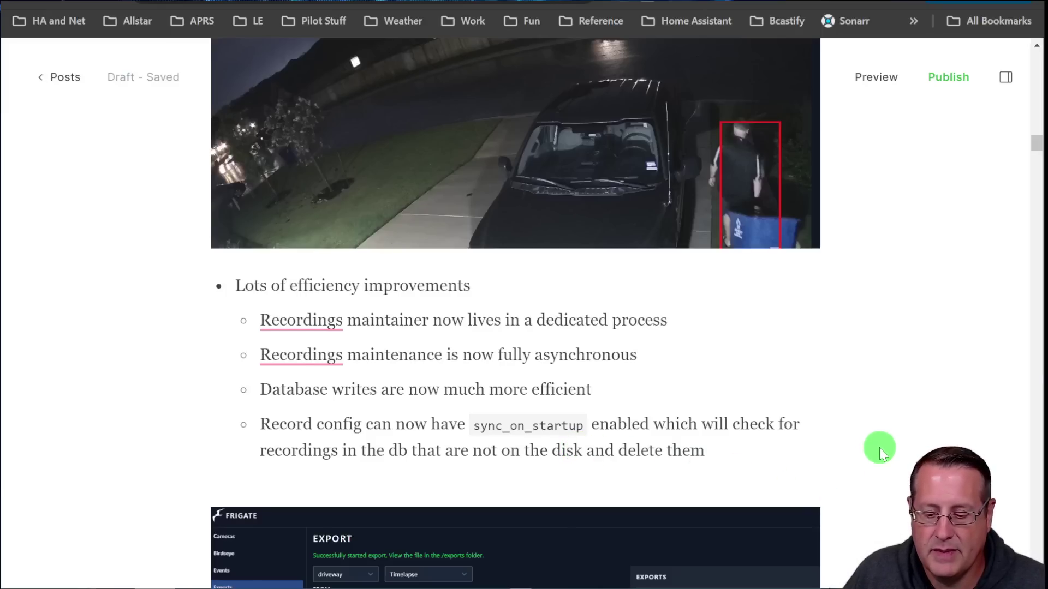
pyautogui.scroll(-3, 879, 447)
pyautogui.scroll(-2, 879, 448)
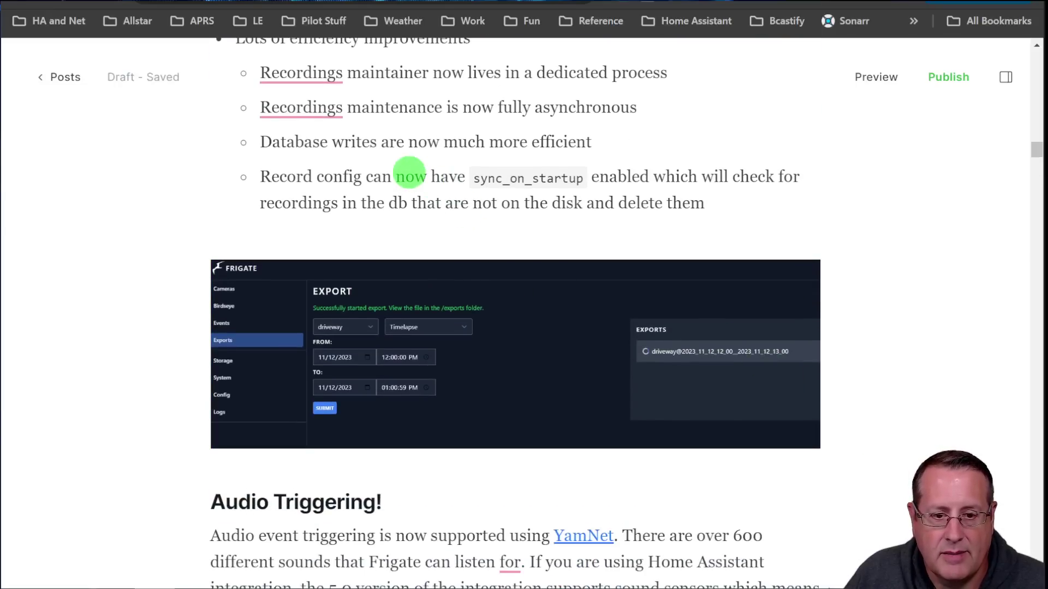
# - Check the earlier images in the Recordings section and delete the duplicate Export screenshot above the Audio Triggering heading
pyautogui.scroll(4, 603, 399)
pyautogui.scroll(4, 603, 400)
pyautogui.scroll(-2, 753, 426)
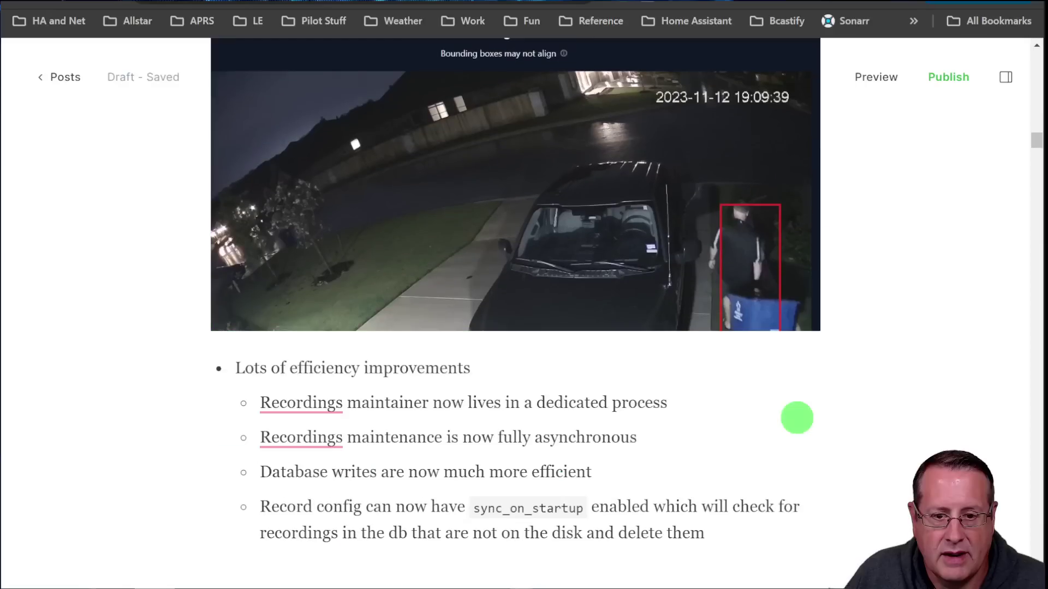
pyautogui.scroll(10, 795, 416)
pyautogui.scroll(-18, 800, 417)
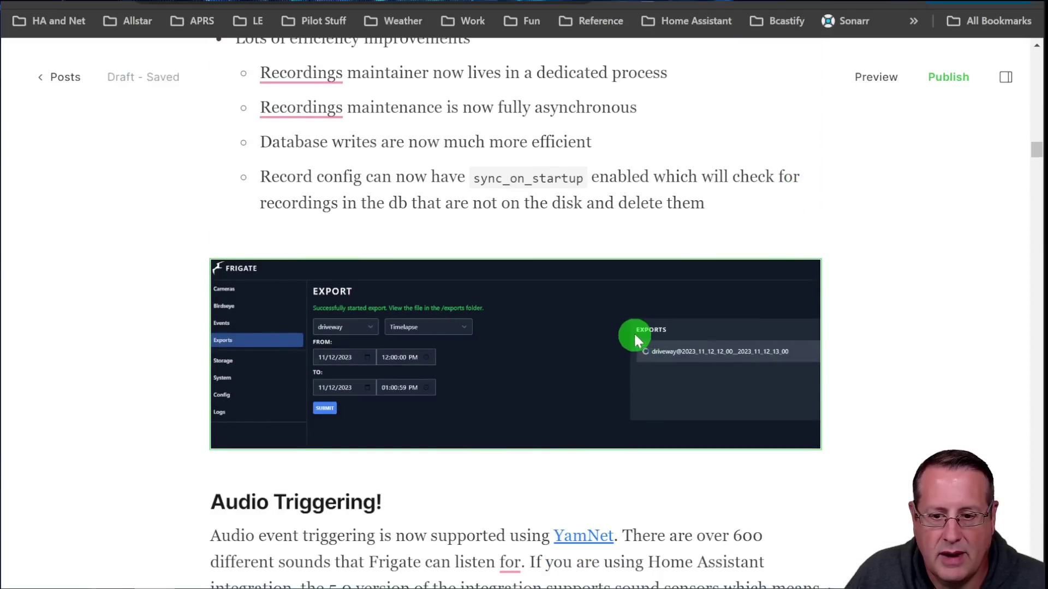
pyautogui.click(613, 319)
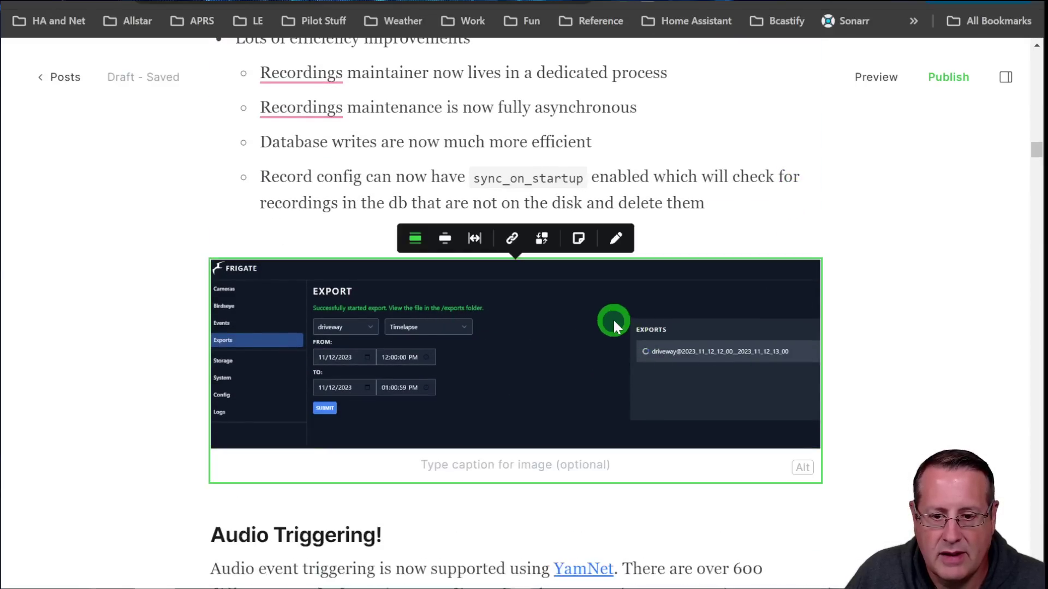
pyautogui.press('Delete')
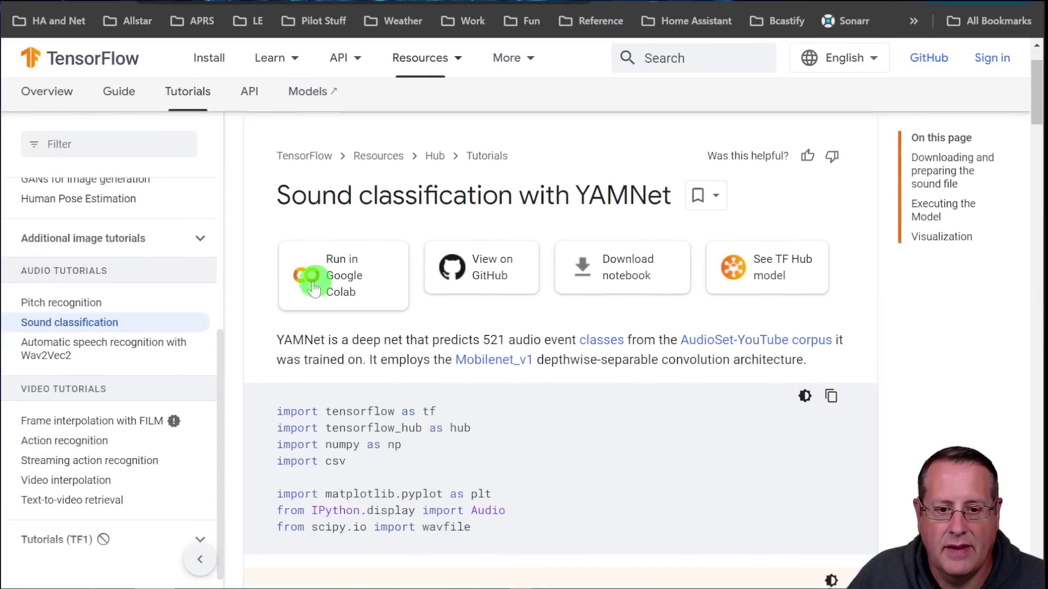
# - Read the introduction of TensorFlow's sound classification tutorial for YAMNet
pyautogui.scroll(-3, 295, 284)
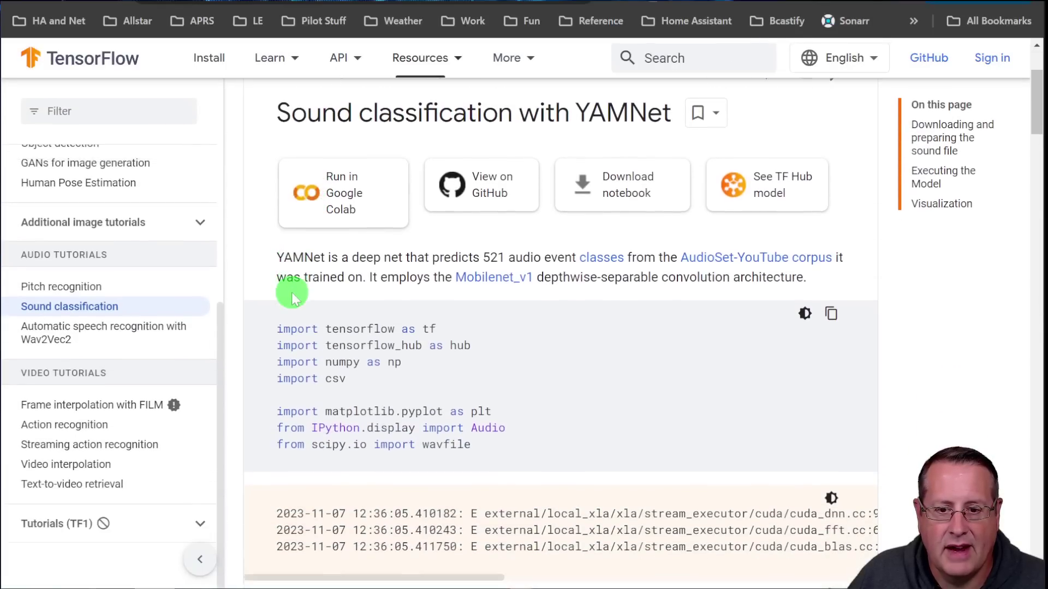
pyautogui.scroll(-2, 278, 297)
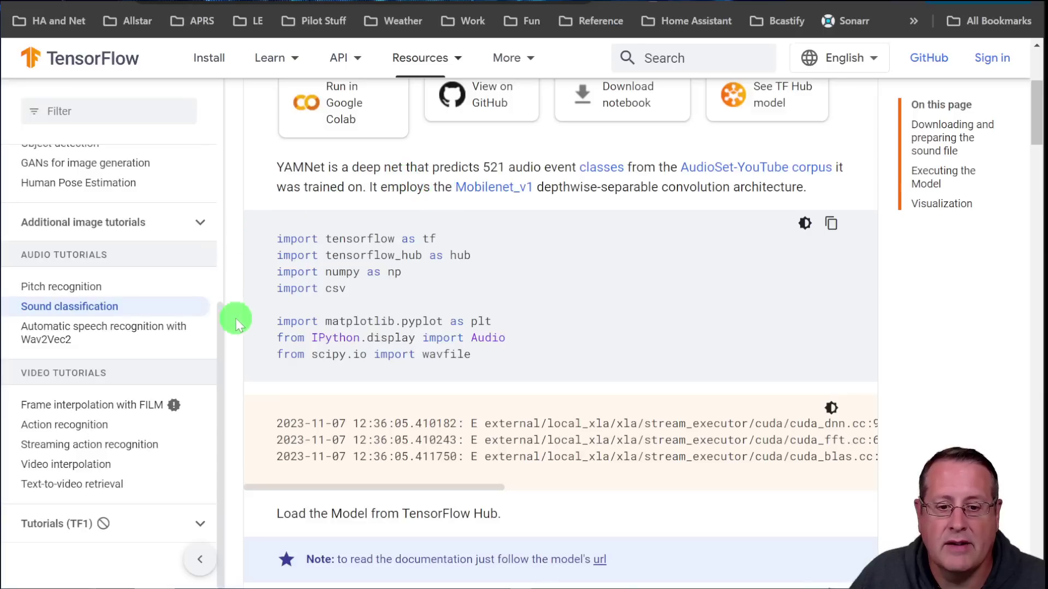
# - Skim the YAMNet tutorial's code from the imports to the section on downloading and preparing the sound file
pyautogui.scroll(-4, 335, 292)
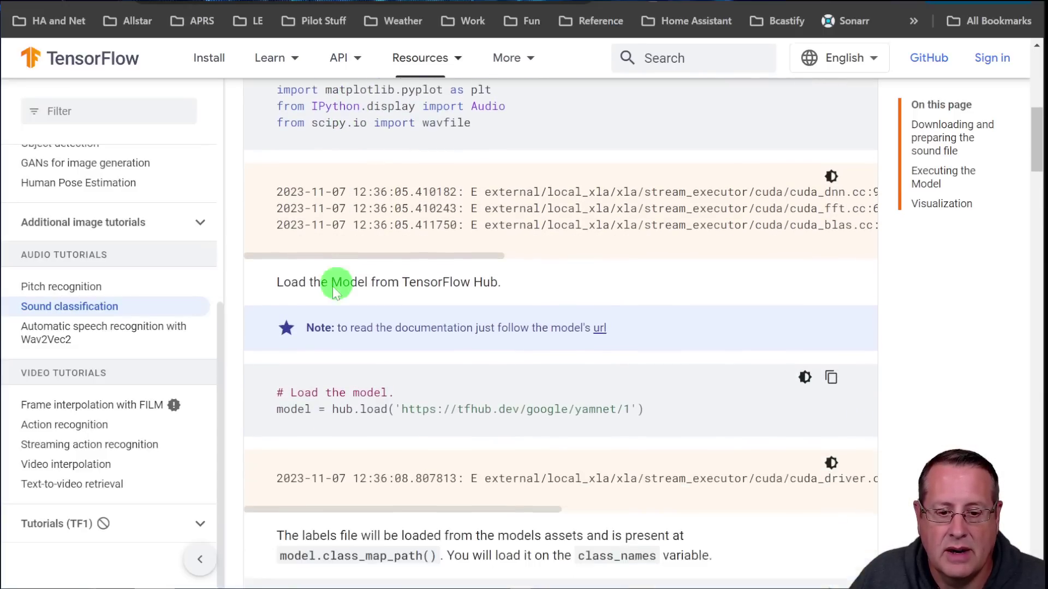
pyautogui.scroll(-9, 318, 461)
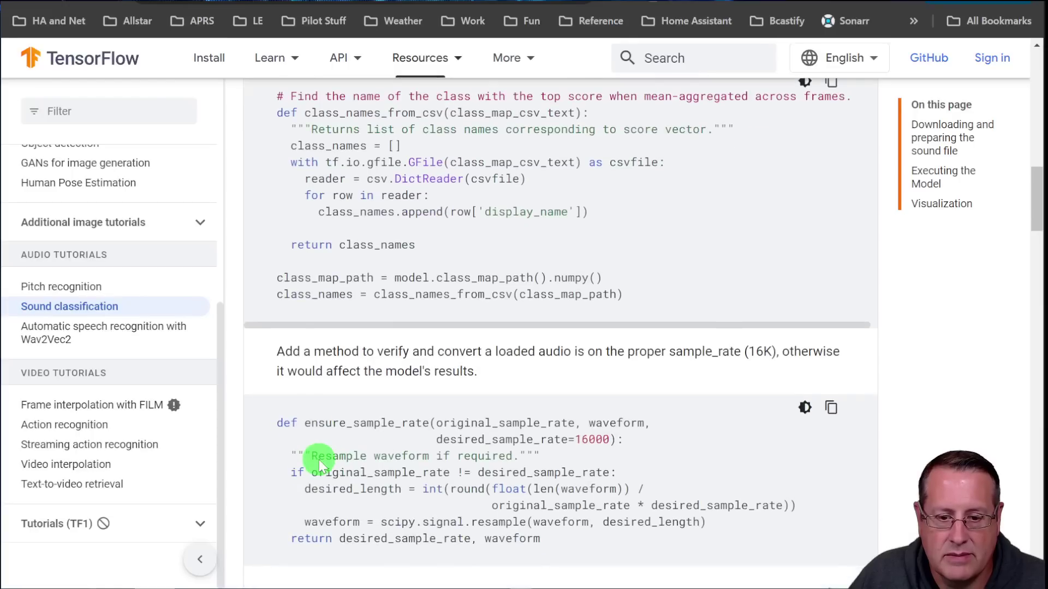
pyautogui.scroll(-7, 319, 460)
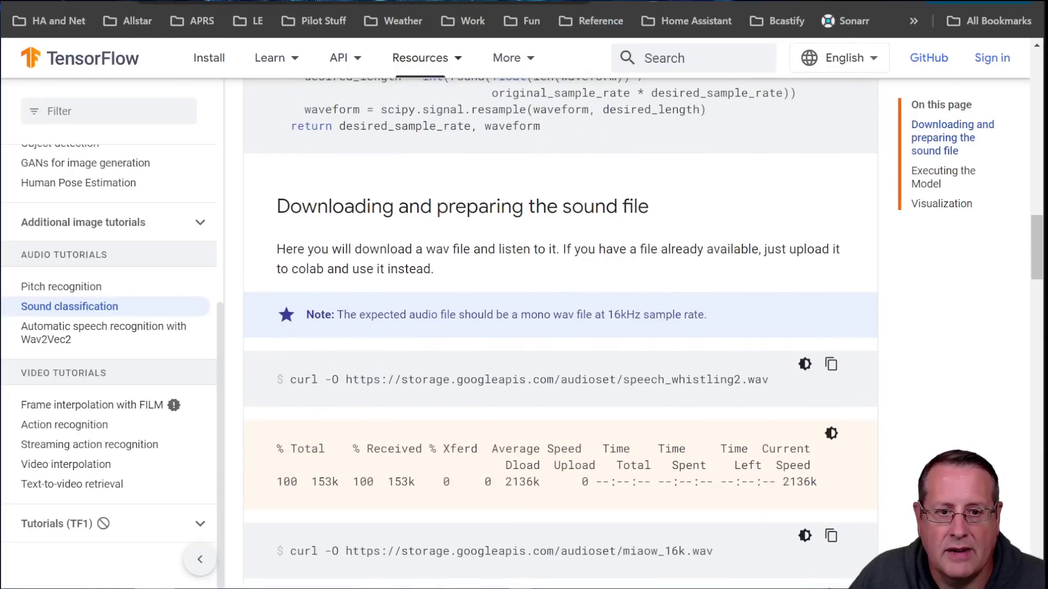
# - Return to the draft post and read the Audio Triggering and Manual Events via API sections
pyautogui.hotkey('ctrl', 'Tab')
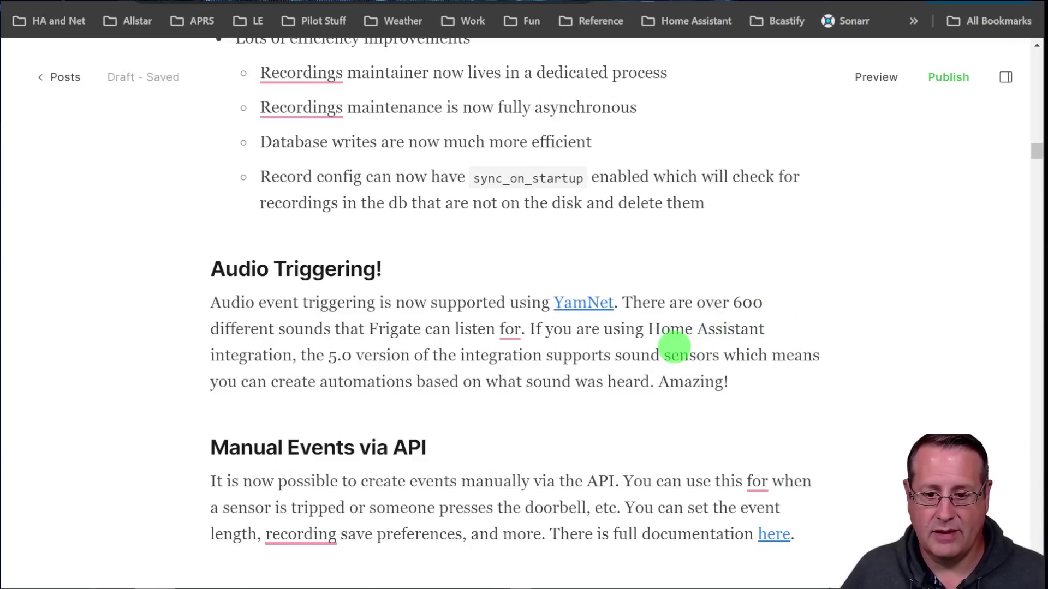
pyautogui.scroll(-2, 673, 347)
pyautogui.scroll(-2, 686, 330)
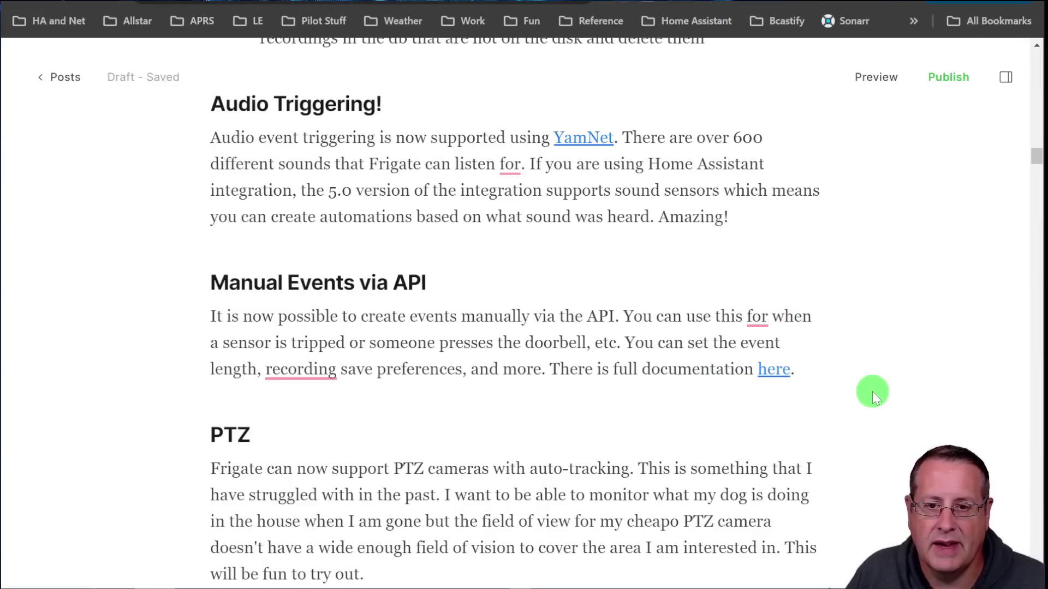
pyautogui.scroll(-2, 885, 413)
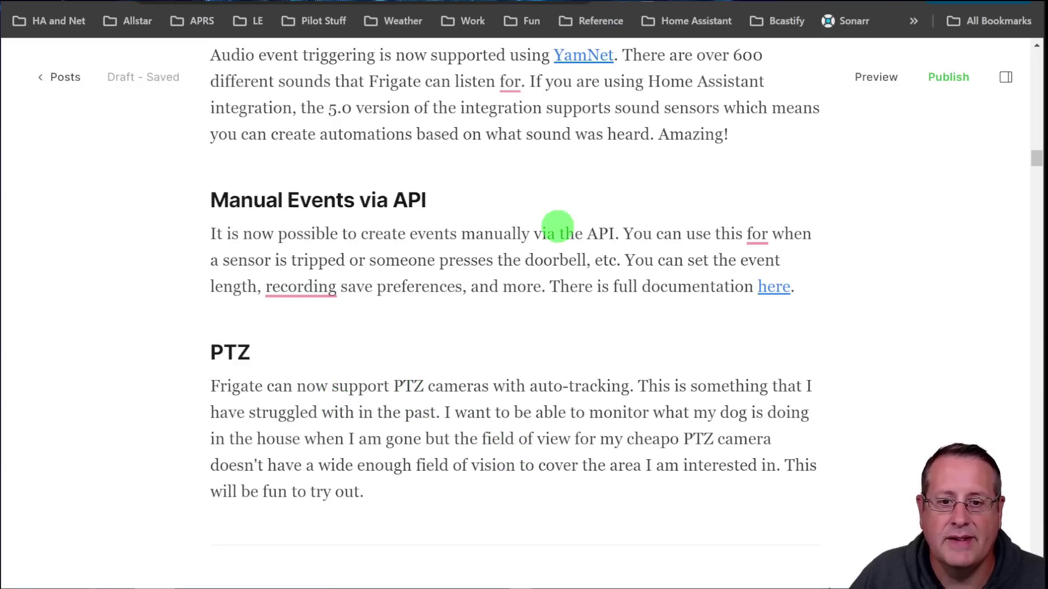
# - Switch to Frigate's GitHub release notes and examine the Basic PTZ Autotracking demo clips under PTZ Control
pyautogui.hotkey('ctrl', 'Tab')
pyautogui.scroll(2, 219, 225)
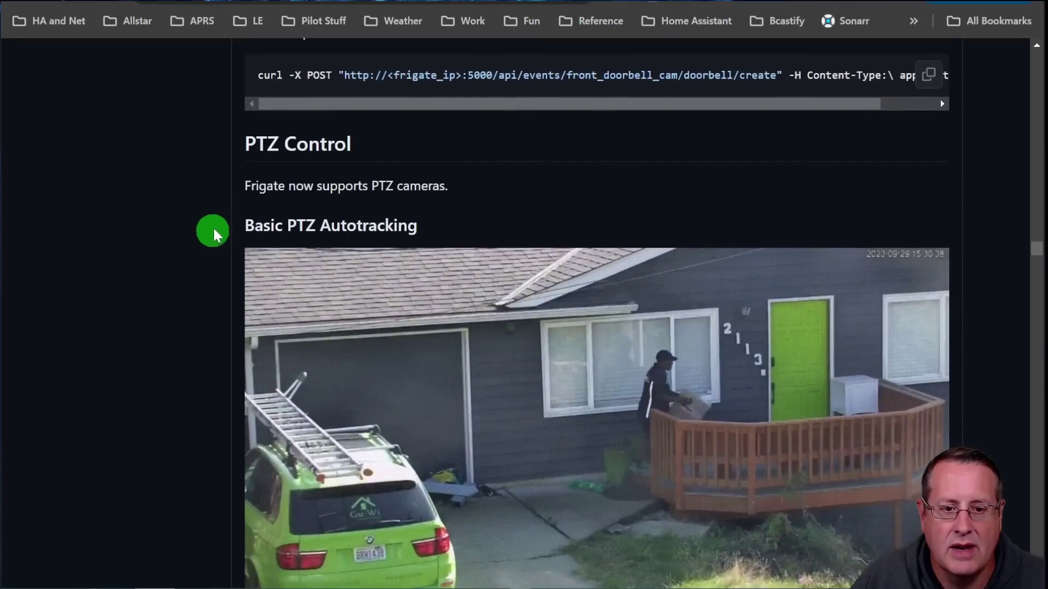
pyautogui.scroll(-2, 213, 227)
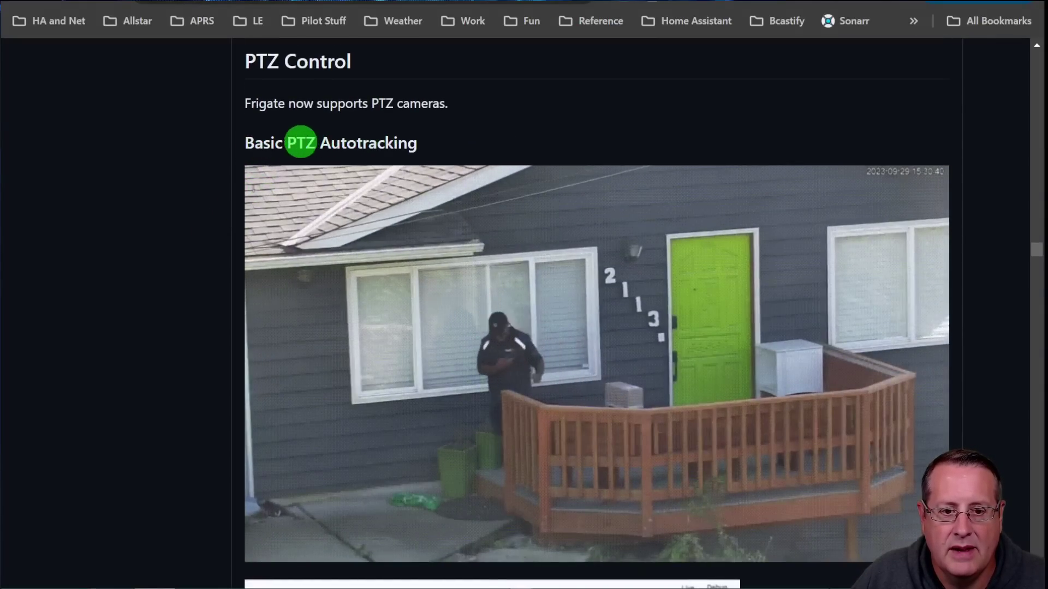
pyautogui.scroll(-2, 269, 168)
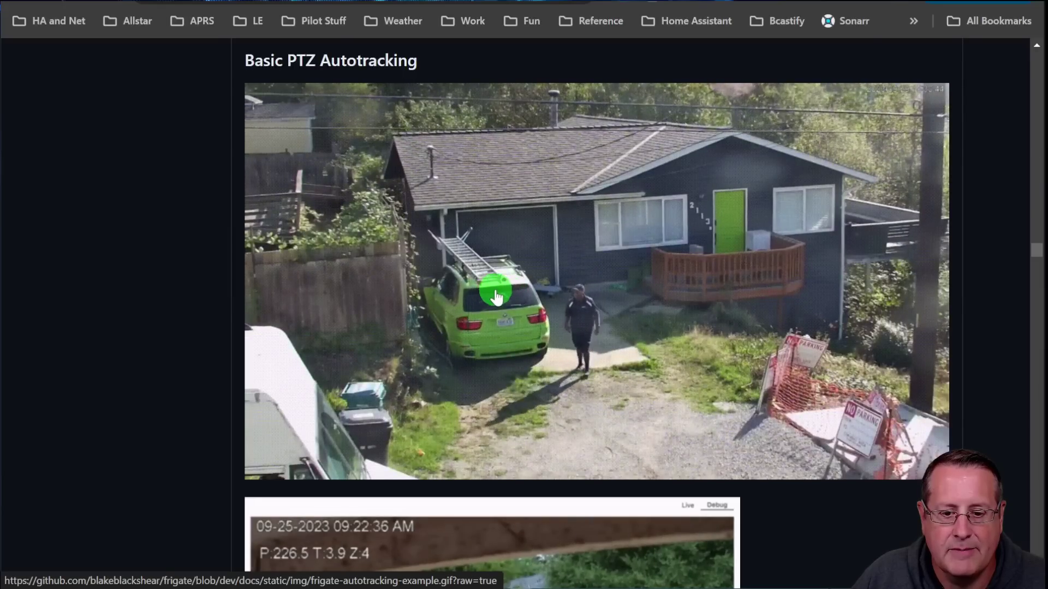
pyautogui.scroll(-4, 524, 355)
pyautogui.scroll(2, 563, 441)
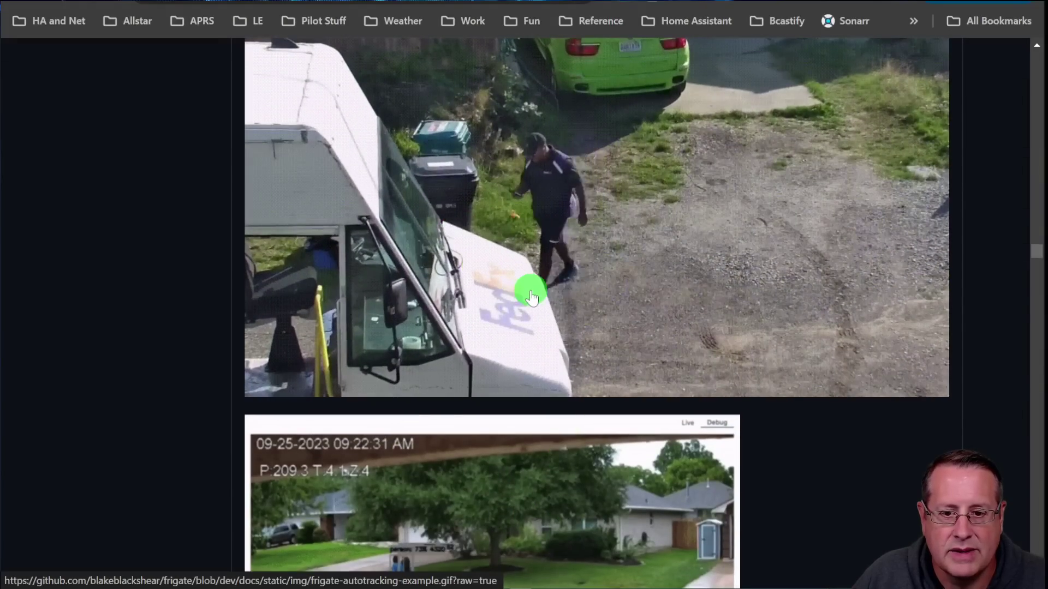
pyautogui.scroll(2, 532, 298)
pyautogui.scroll(-6, 532, 294)
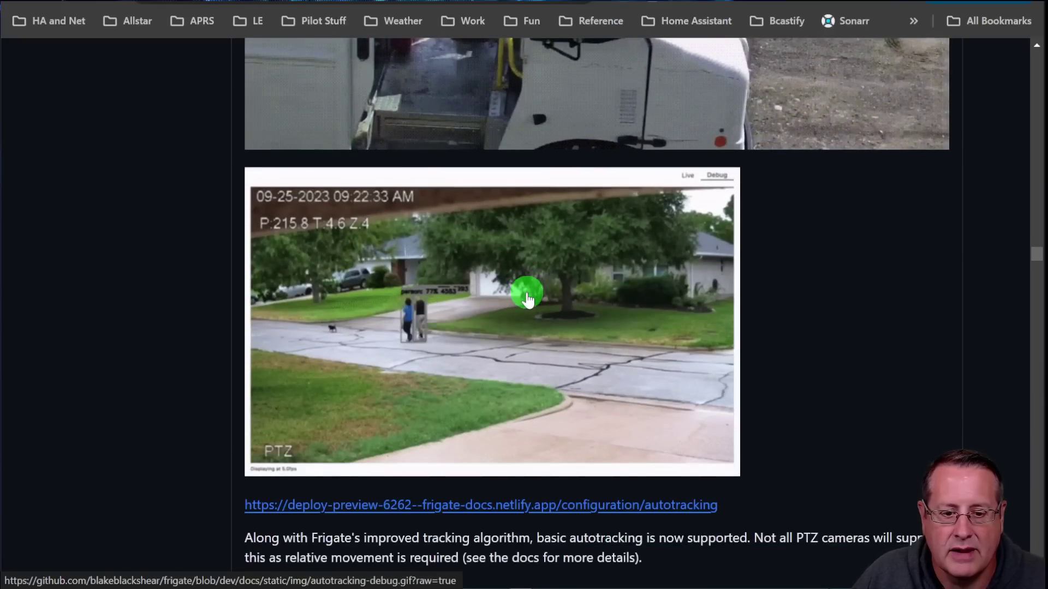
pyautogui.scroll(8, 527, 297)
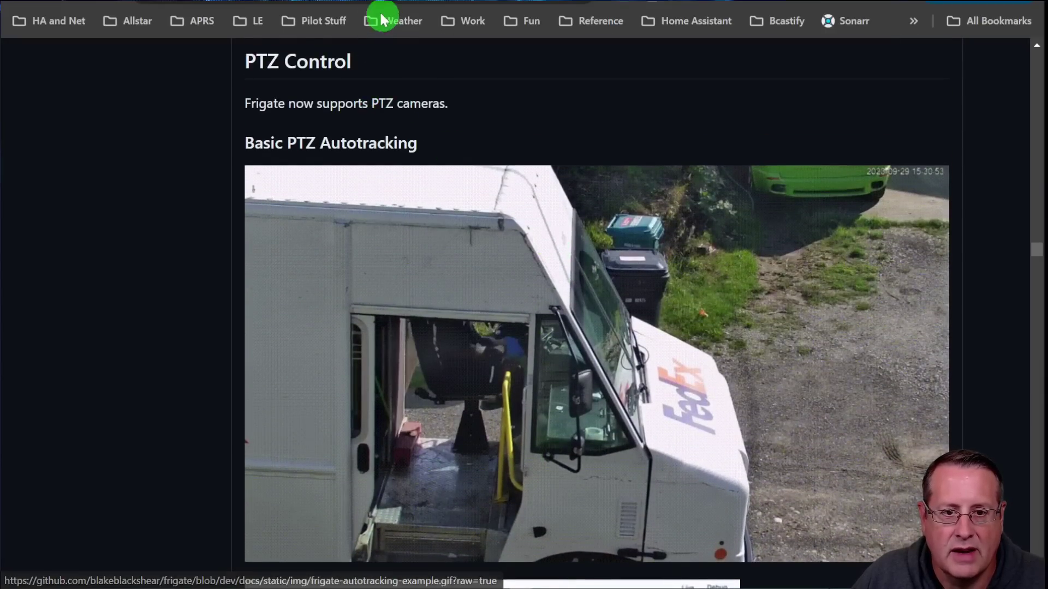
pyautogui.scroll(-2, 568, 428)
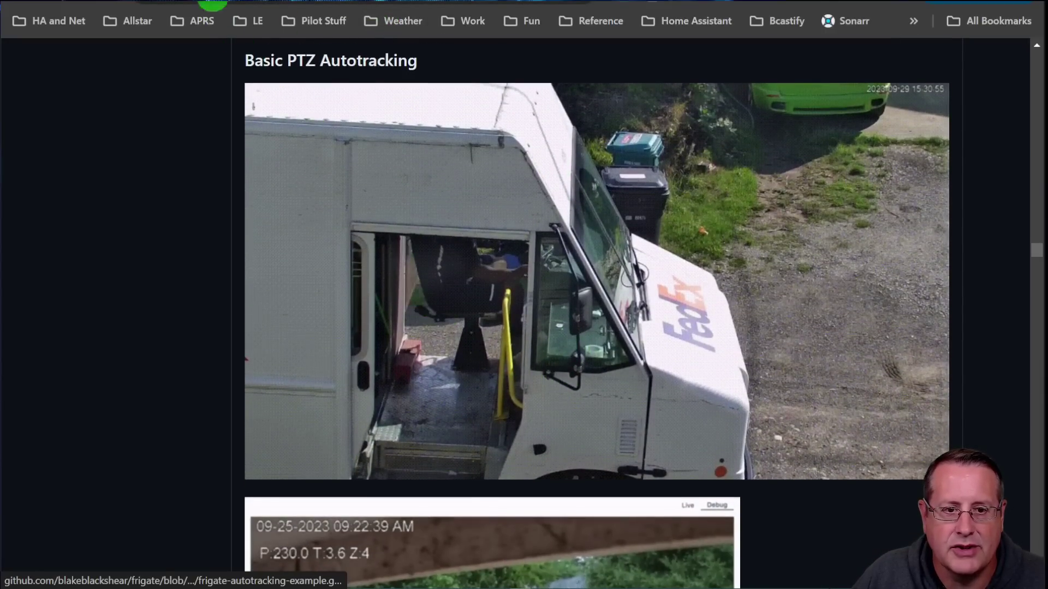
# - Go back to the draft post and read the PTZ section and the first Breaking Changes items
pyautogui.hotkey('ctrl', 'Tab')
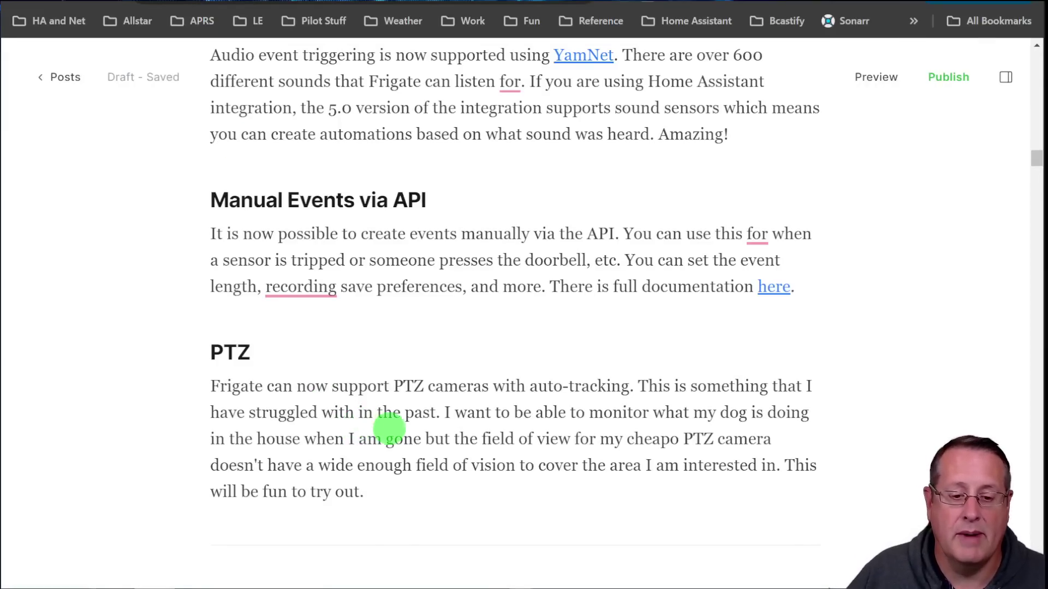
pyautogui.scroll(-4, 517, 355)
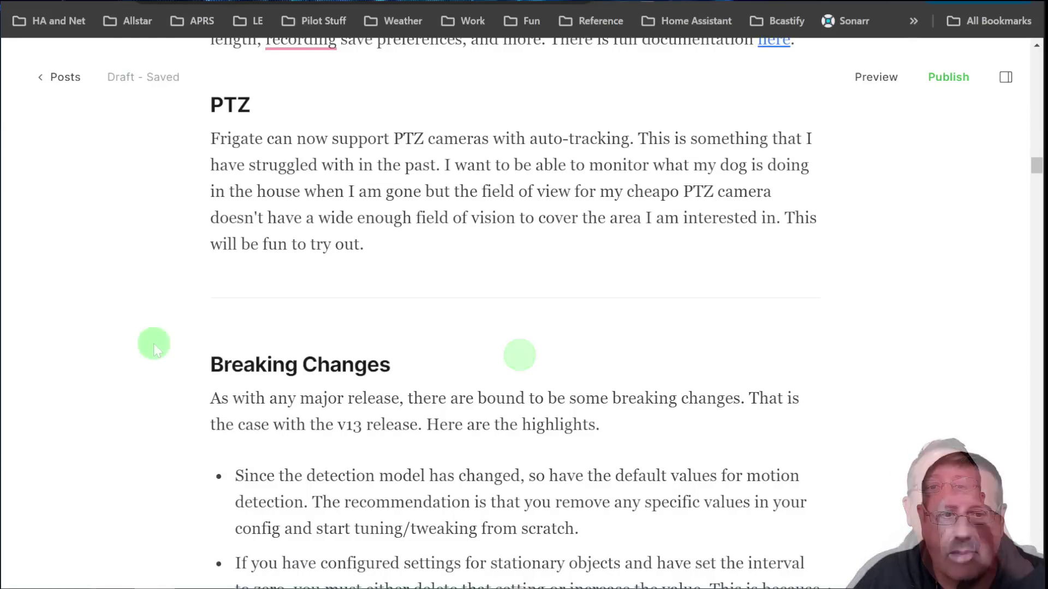
pyautogui.scroll(-3, 156, 340)
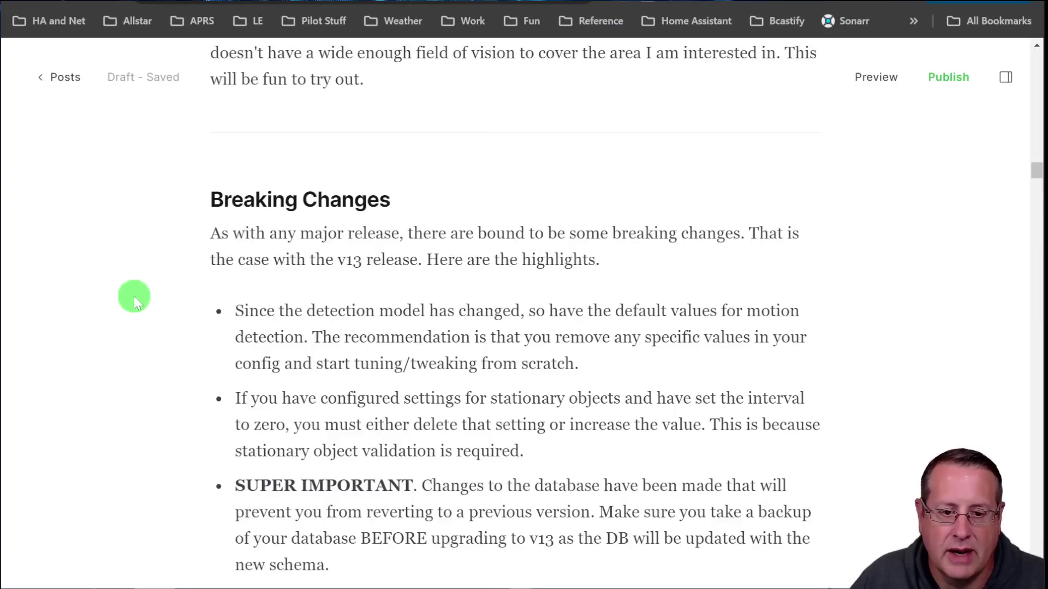
pyautogui.scroll(-2, 131, 327)
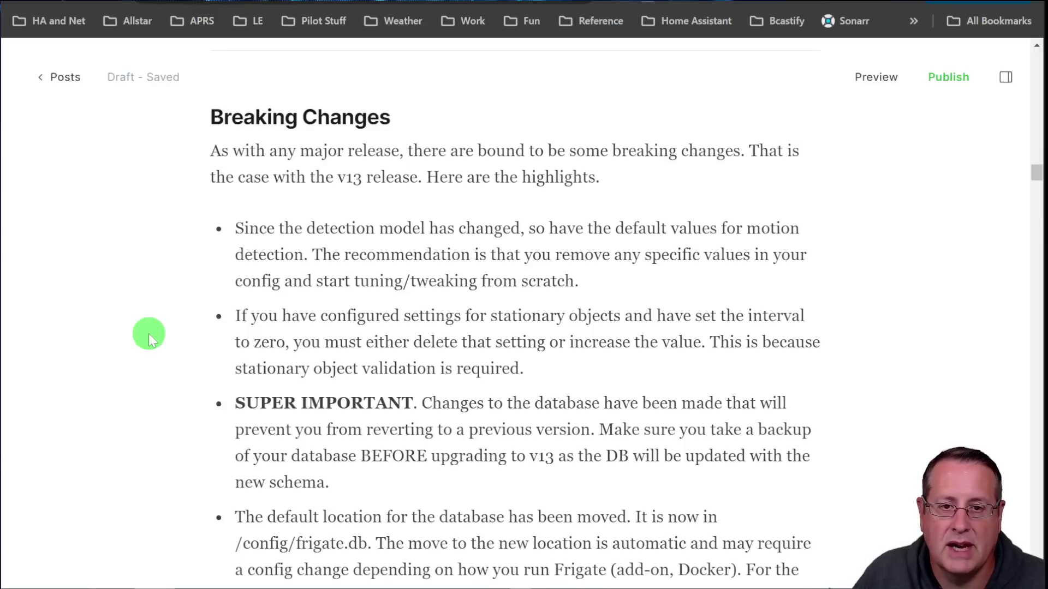
# - Switch to the Frigate Configuration Reference docs and open the Stationary Objects page
pyautogui.hotkey('ctrl', 'Tab')
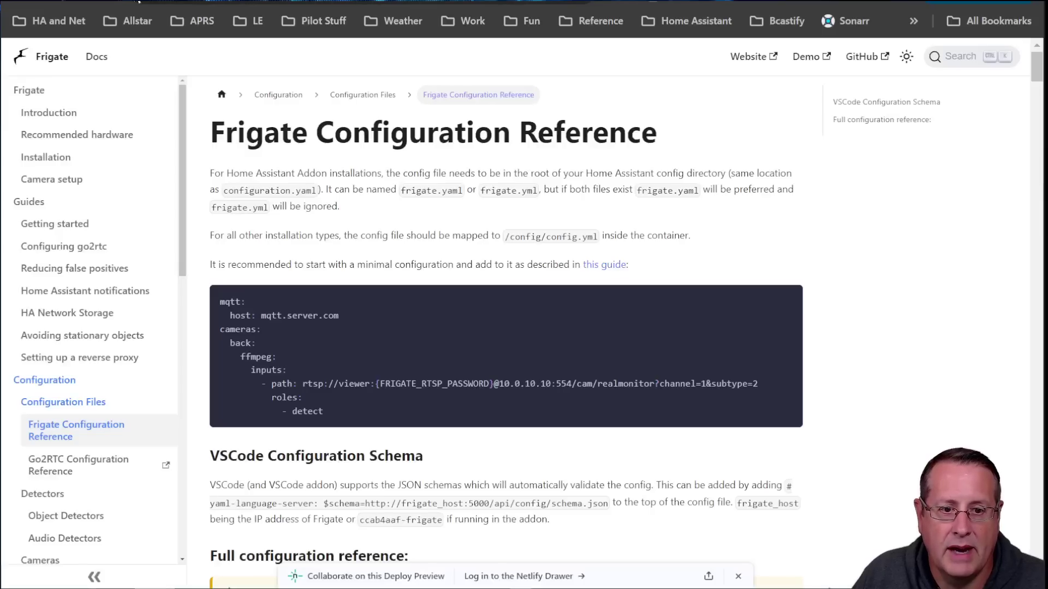
pyautogui.scroll(-6, 347, 230)
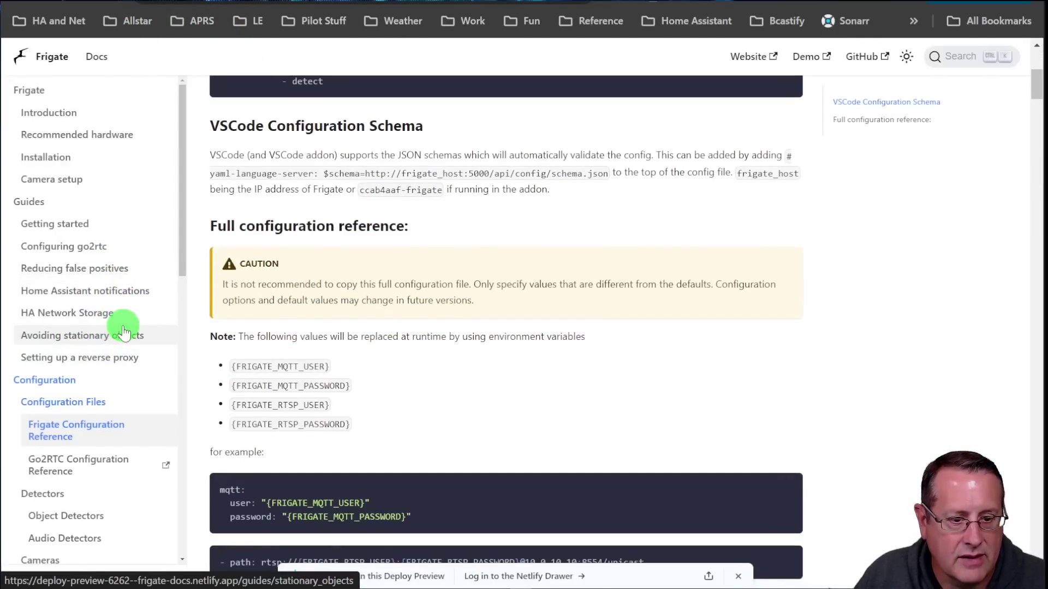
pyautogui.scroll(-6, 118, 344)
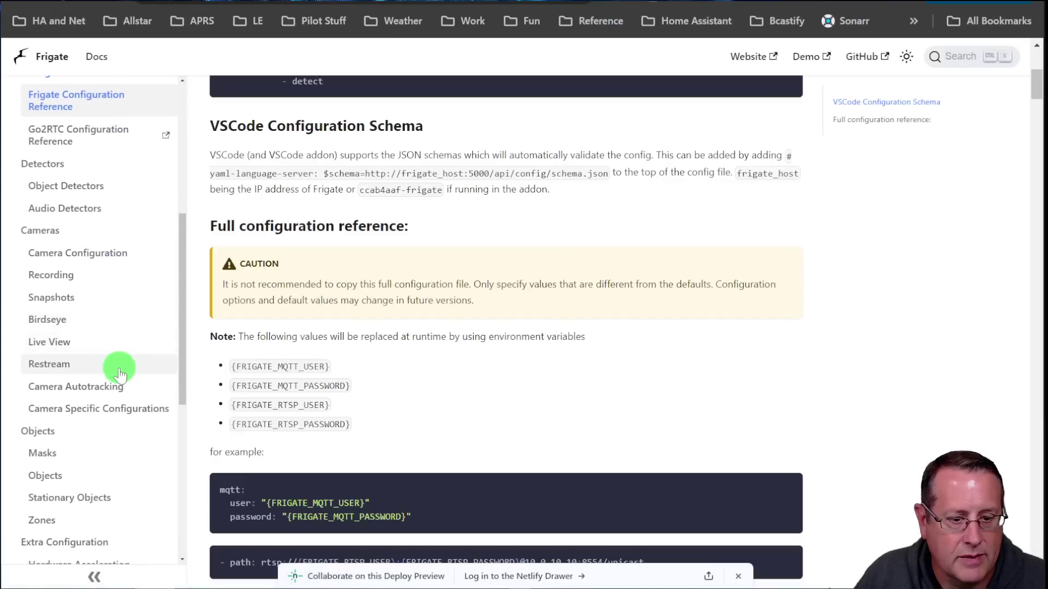
pyautogui.scroll(-3, 115, 360)
pyautogui.click(96, 335)
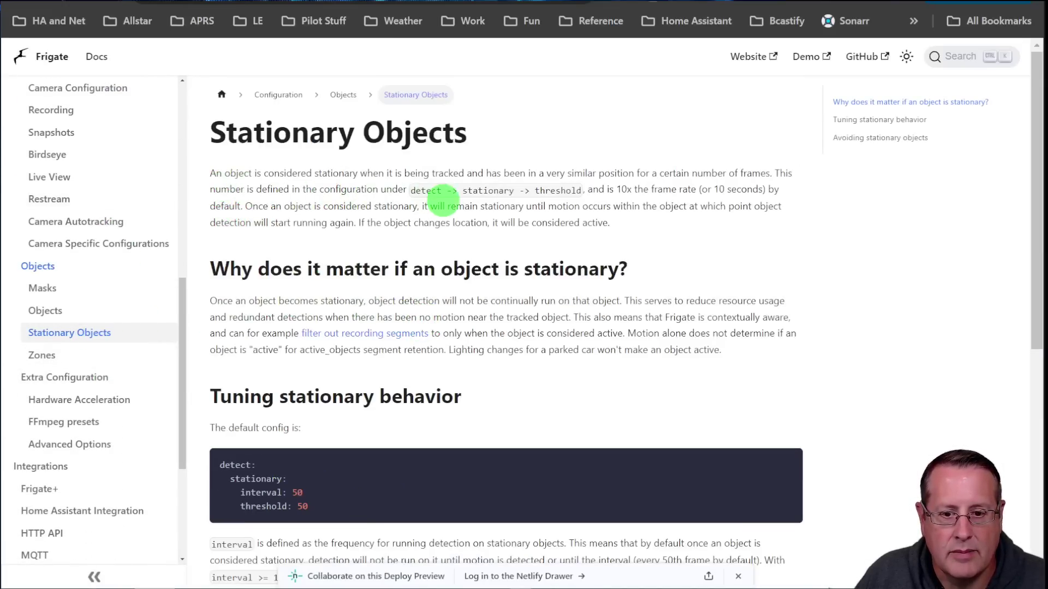
# - Read Tuning stationary behavior, highlighting the note about disabling stationary object tracking and the "interval >= 1" phrase
pyautogui.scroll(-5, 440, 281)
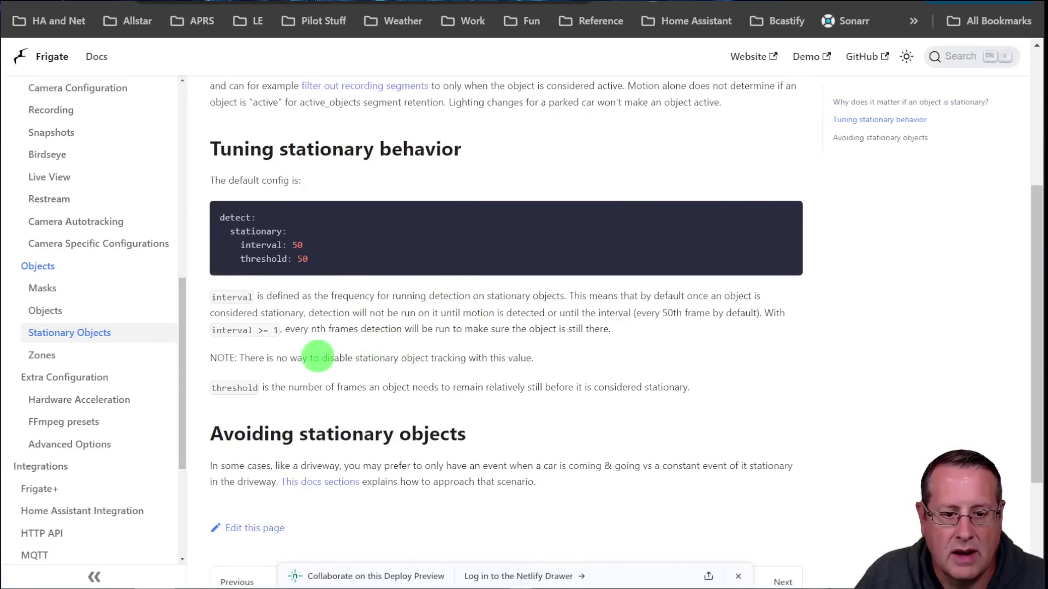
pyautogui.moveTo(223, 359); pyautogui.dragTo(551, 365)
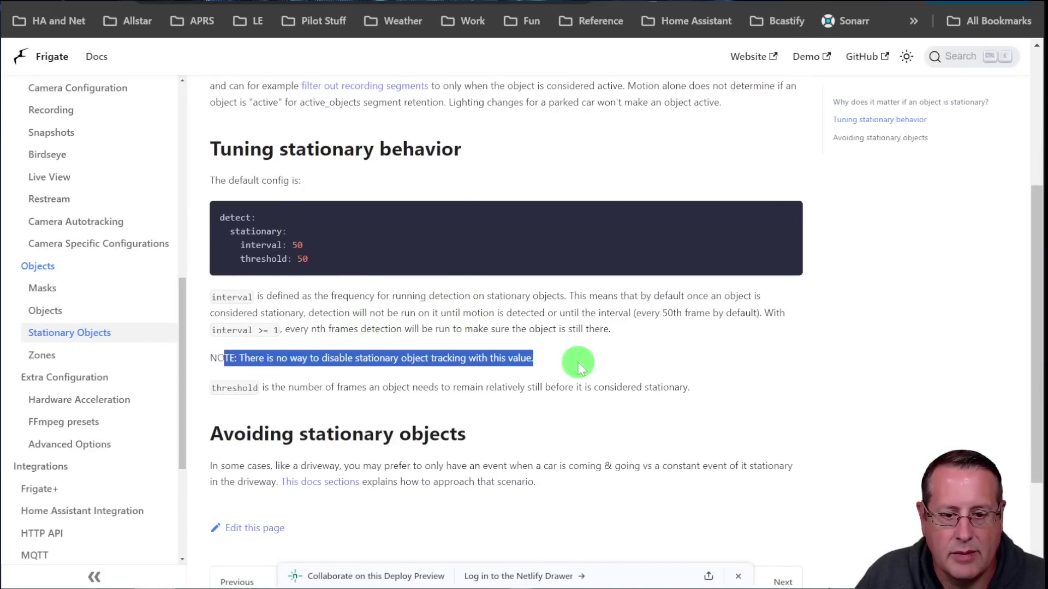
pyautogui.click(367, 328)
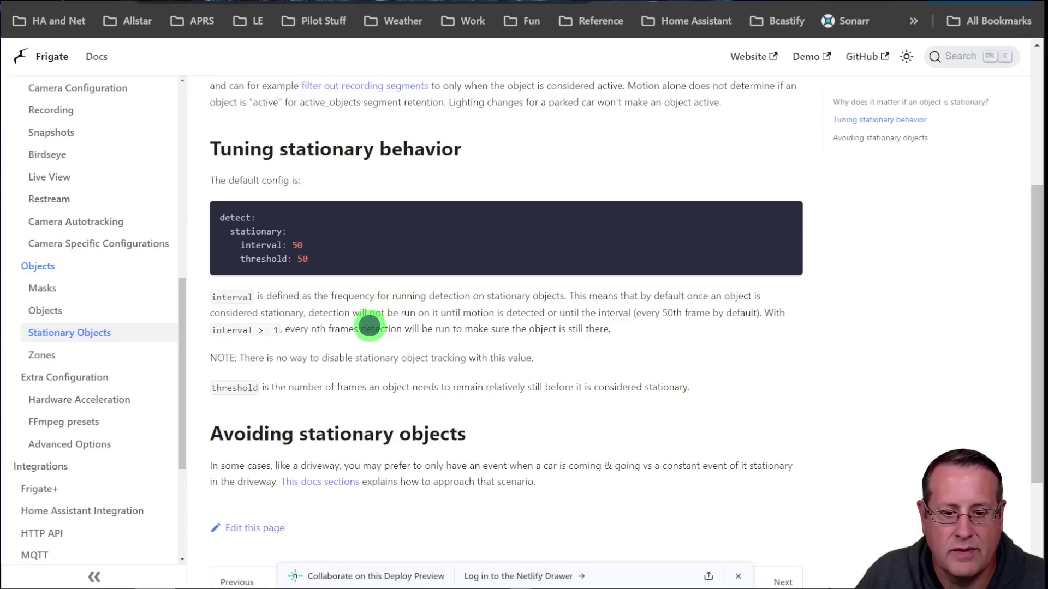
pyautogui.moveTo(217, 329); pyautogui.dragTo(348, 329)
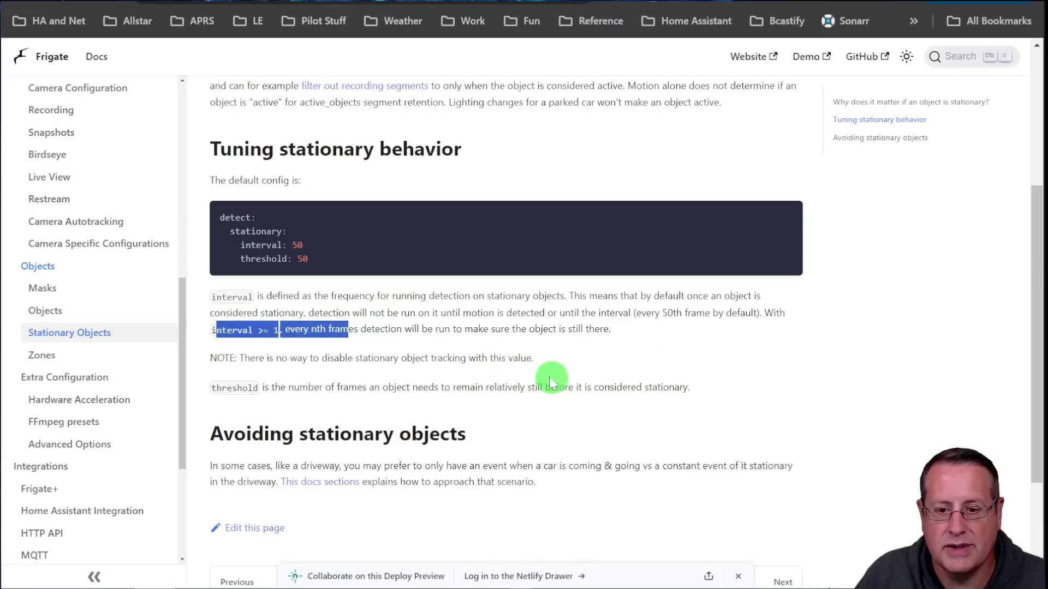
pyautogui.click(543, 373)
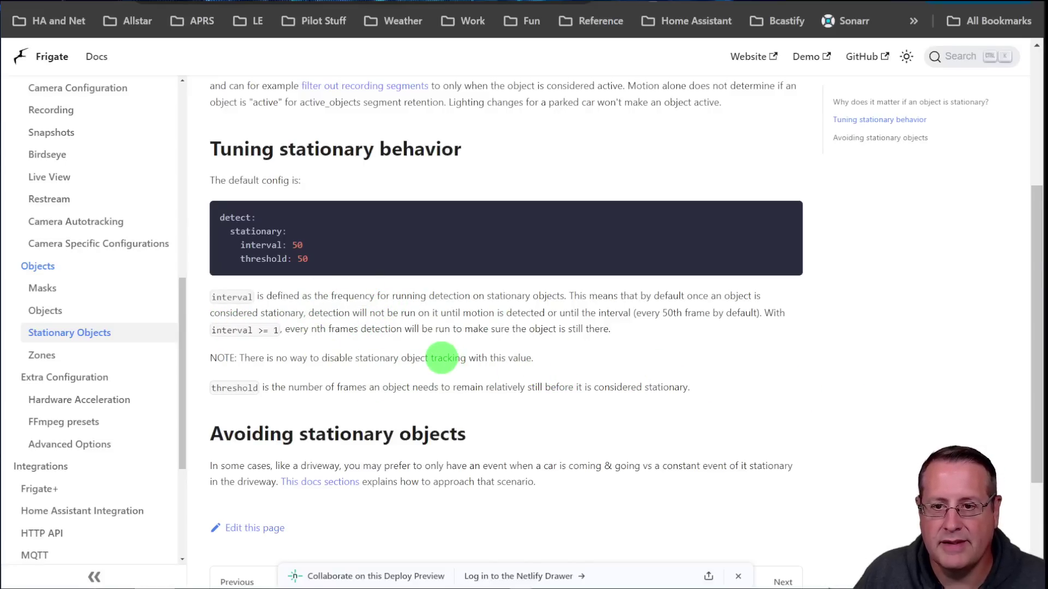
# - Return to the draft post and read the remaining Breaking Changes, from the database backup warning to the TensorRT driver requirement
pyautogui.click(297, 5)
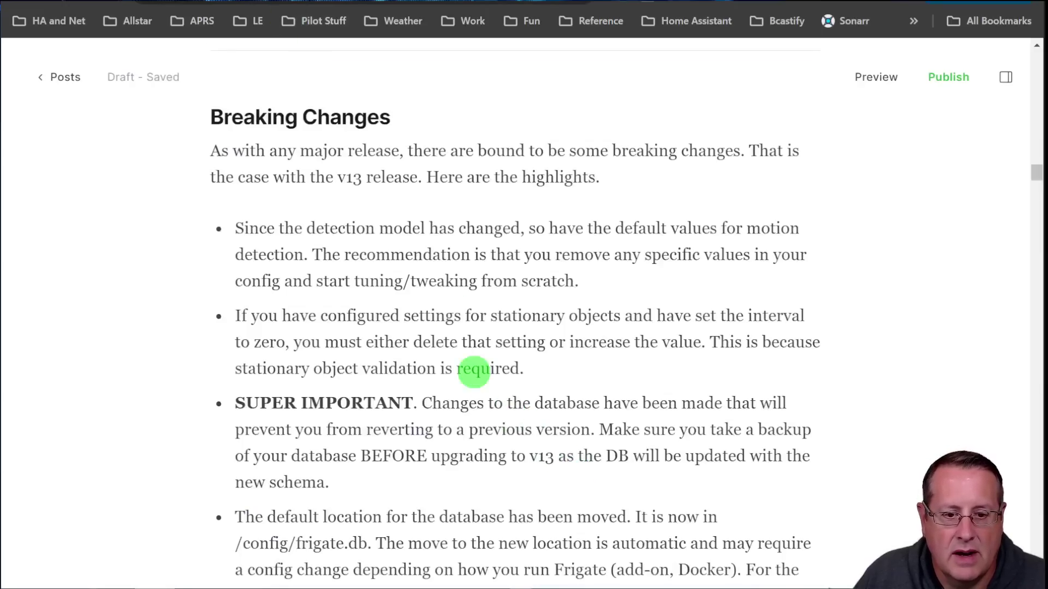
pyautogui.scroll(-3, 456, 345)
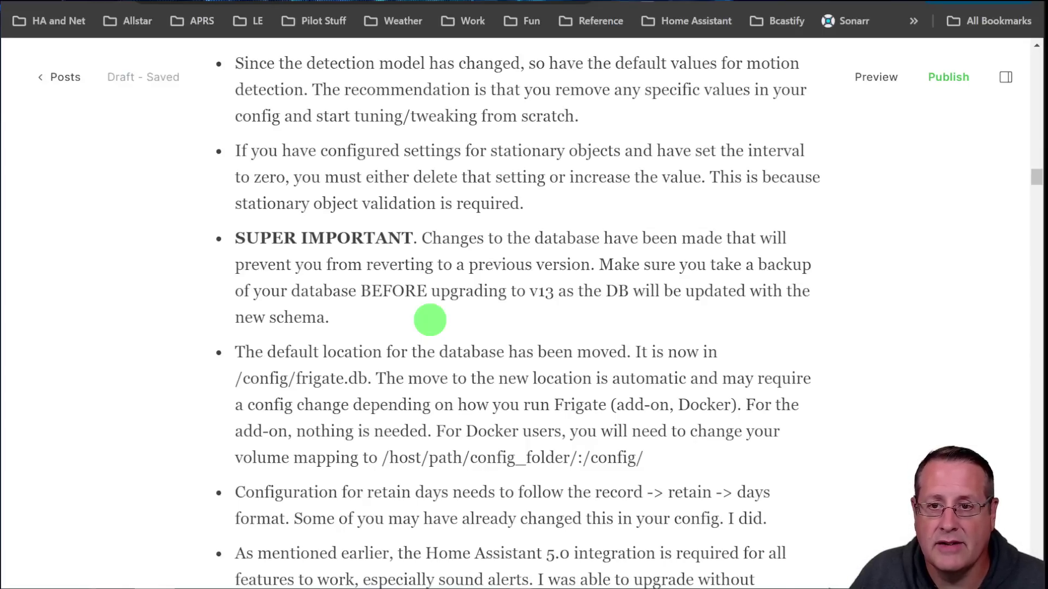
pyautogui.scroll(-2, 439, 322)
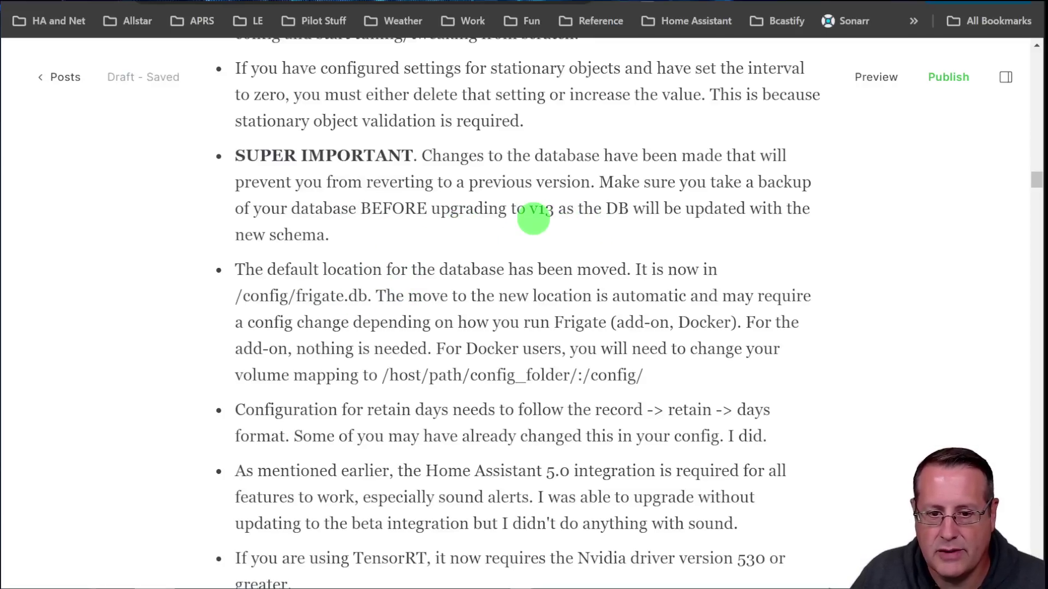
pyautogui.scroll(-2, 243, 304)
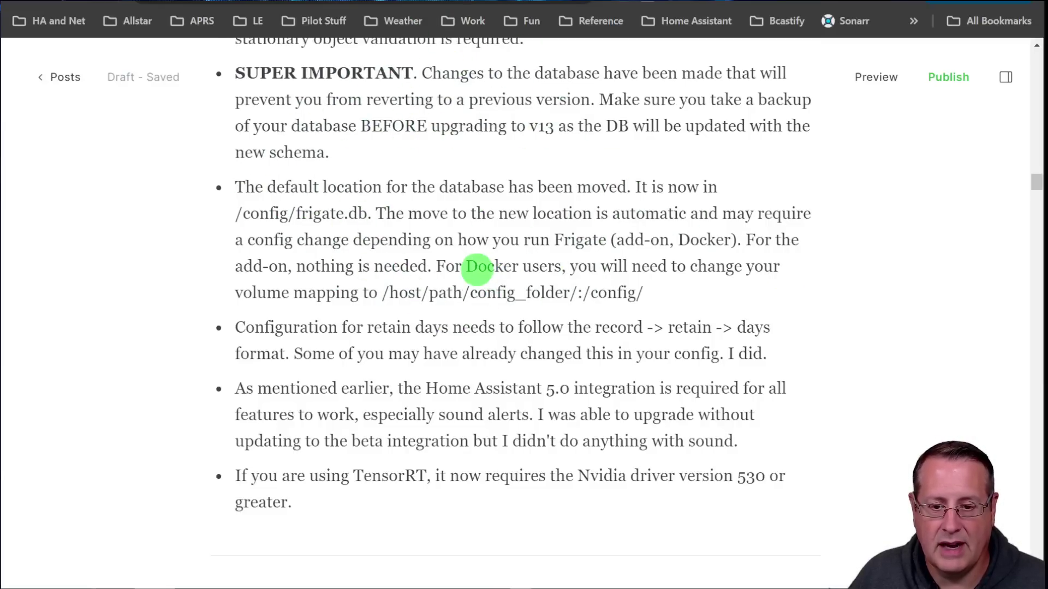
pyautogui.scroll(-1, 398, 206)
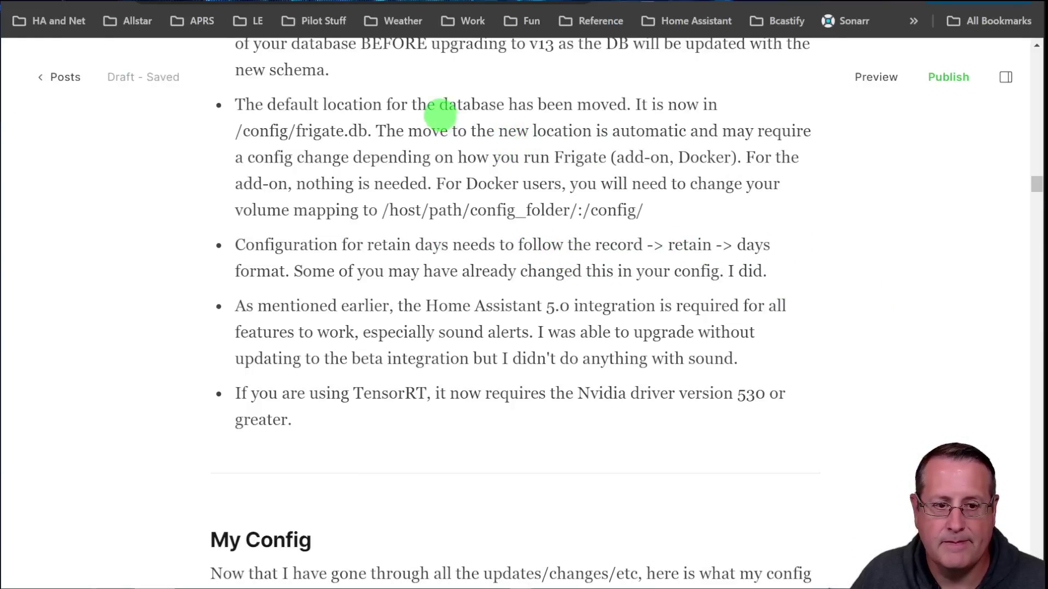
# - Look through the YAML under My Config to find the driveway camera's record retain days setting
pyautogui.scroll(-10, 510, 374)
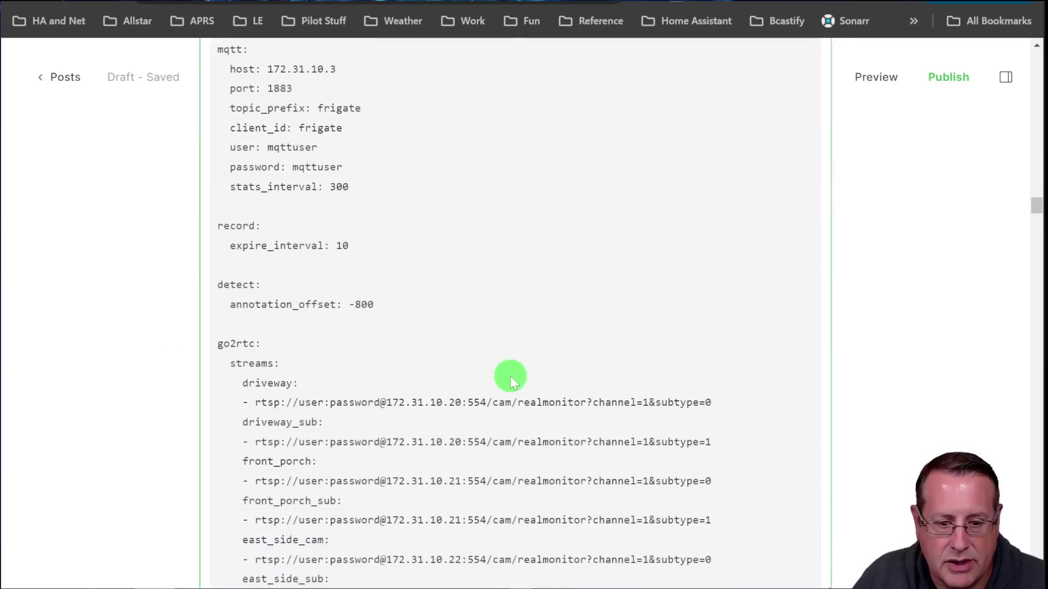
pyautogui.scroll(-20, 509, 375)
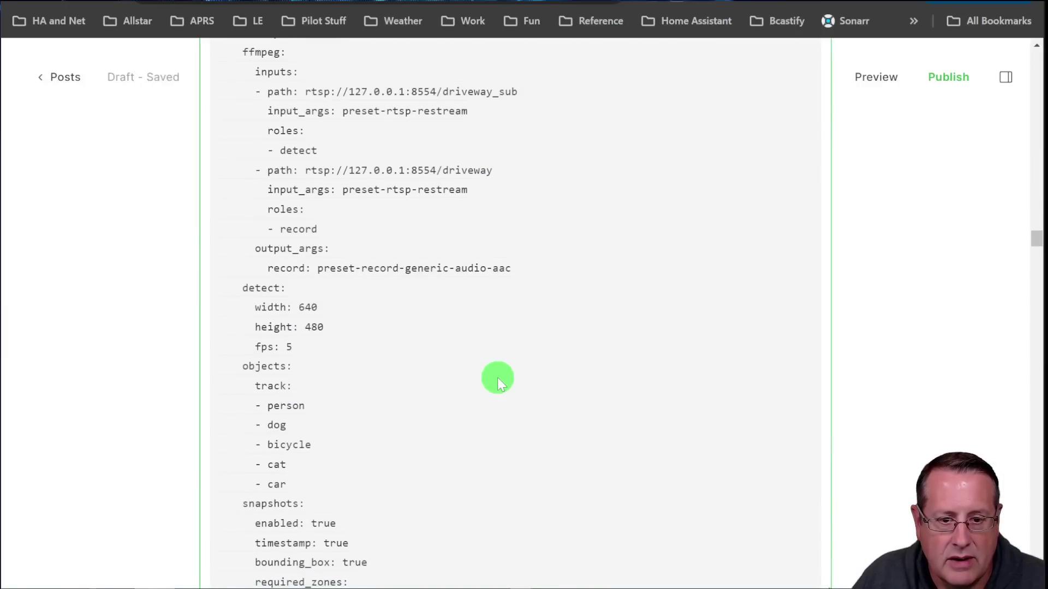
pyautogui.scroll(-10, 496, 378)
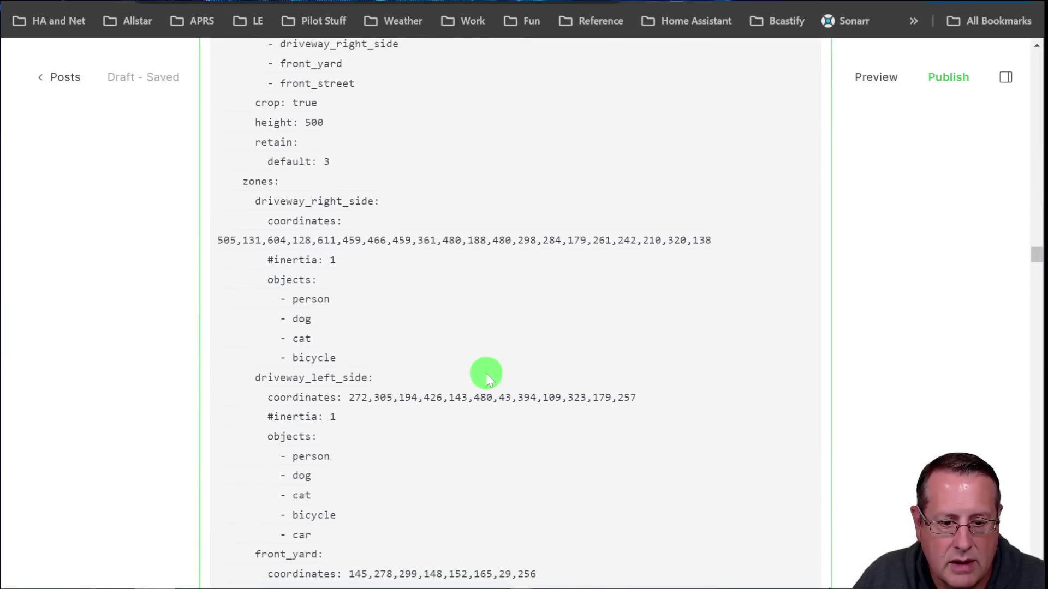
pyautogui.scroll(-10, 485, 373)
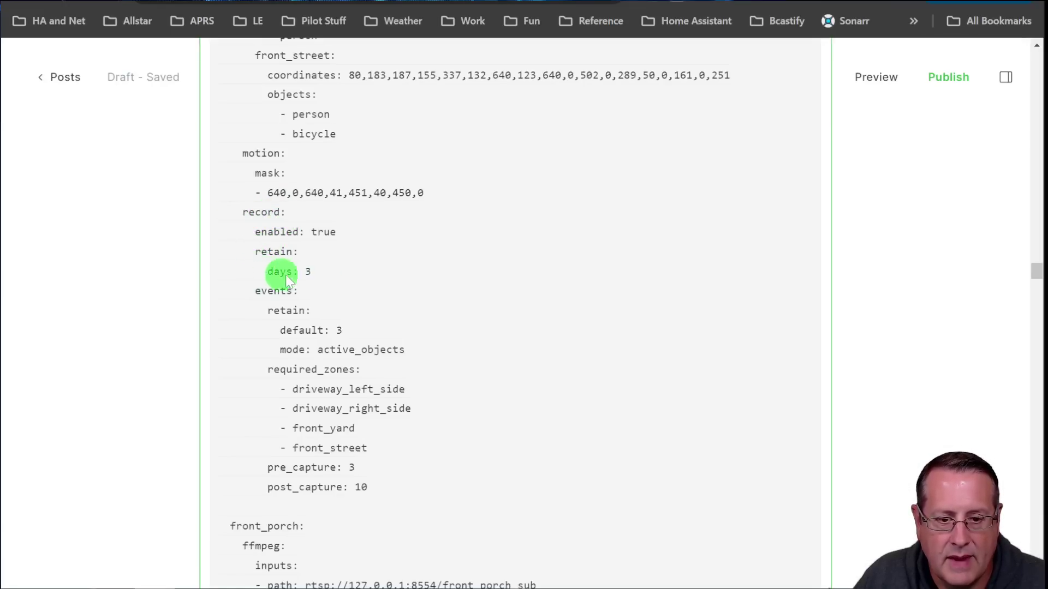
# - Return to the Breaking Changes list and review the retain days format, Home Assistant 5.0 integration and TensorRT driver items
pyautogui.scroll(15, 464, 450)
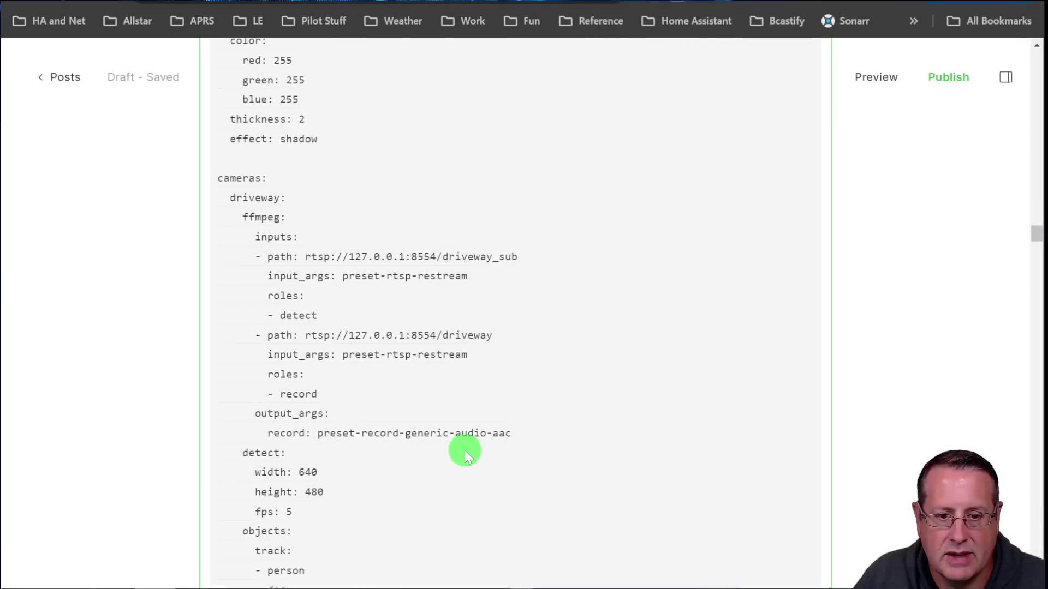
pyautogui.scroll(20, 464, 450)
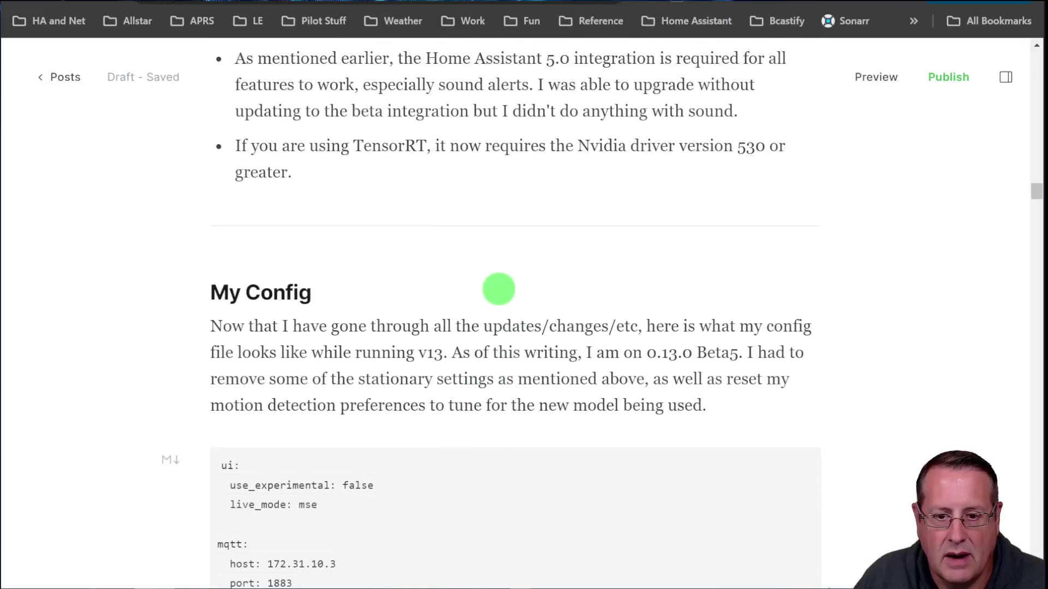
pyautogui.scroll(5, 499, 289)
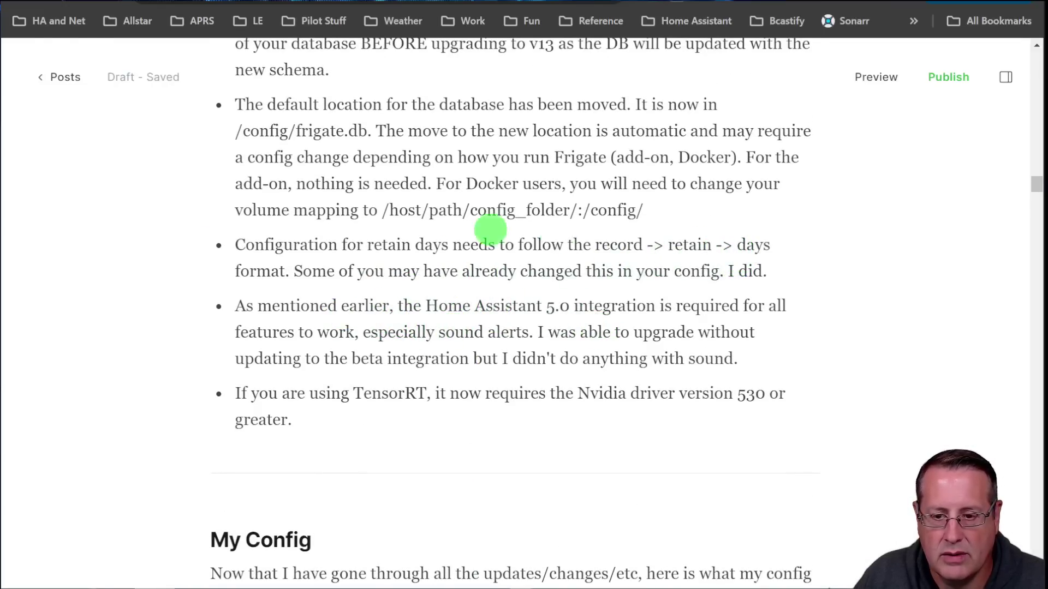
pyautogui.scroll(-2, 476, 385)
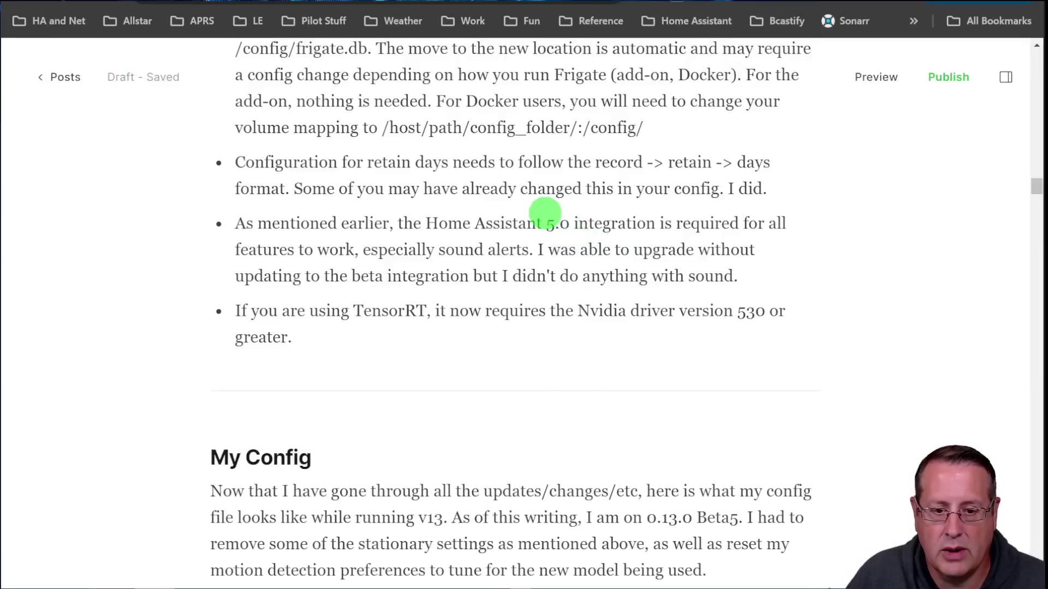
pyautogui.scroll(-1, 348, 329)
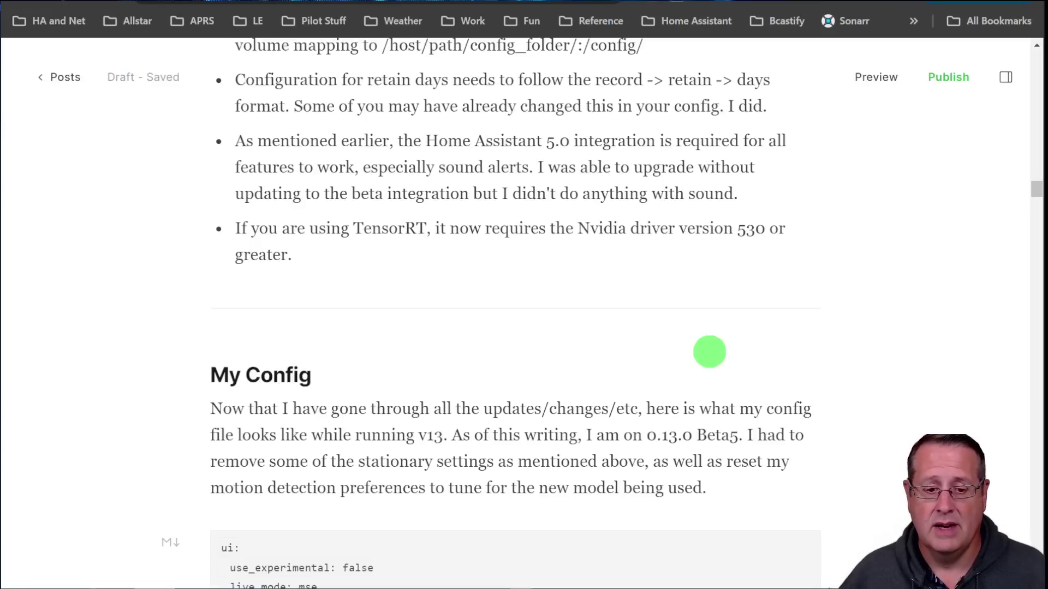
pyautogui.scroll(-3, 807, 363)
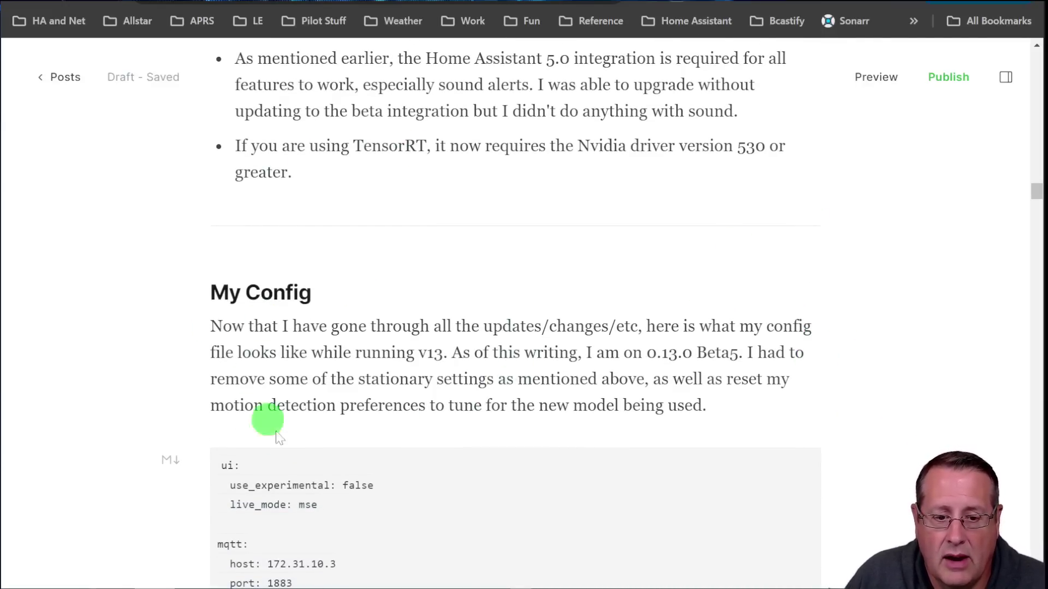
# - Read the My Config introduction and the ui, mqtt, record and detect settings at the start of the YAML
pyautogui.scroll(-3, 976, 449)
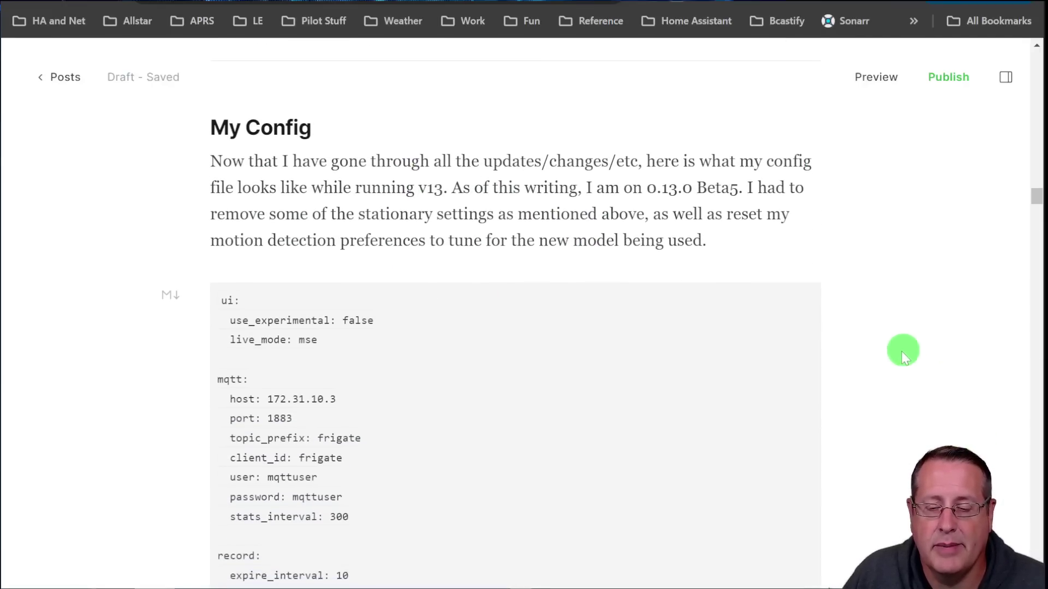
pyautogui.scroll(-2, 404, 395)
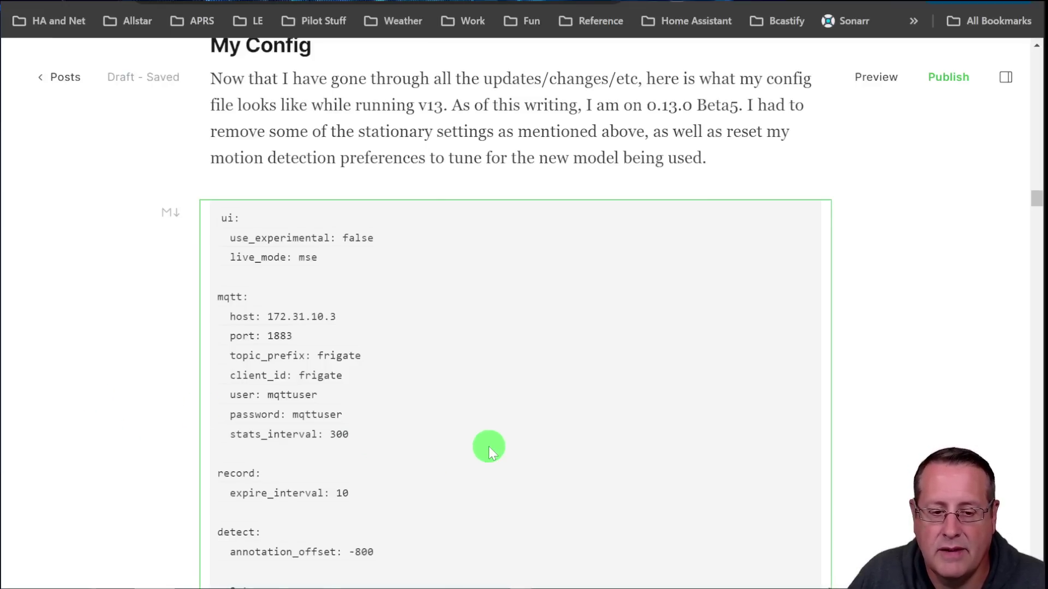
pyautogui.scroll(-2, 455, 421)
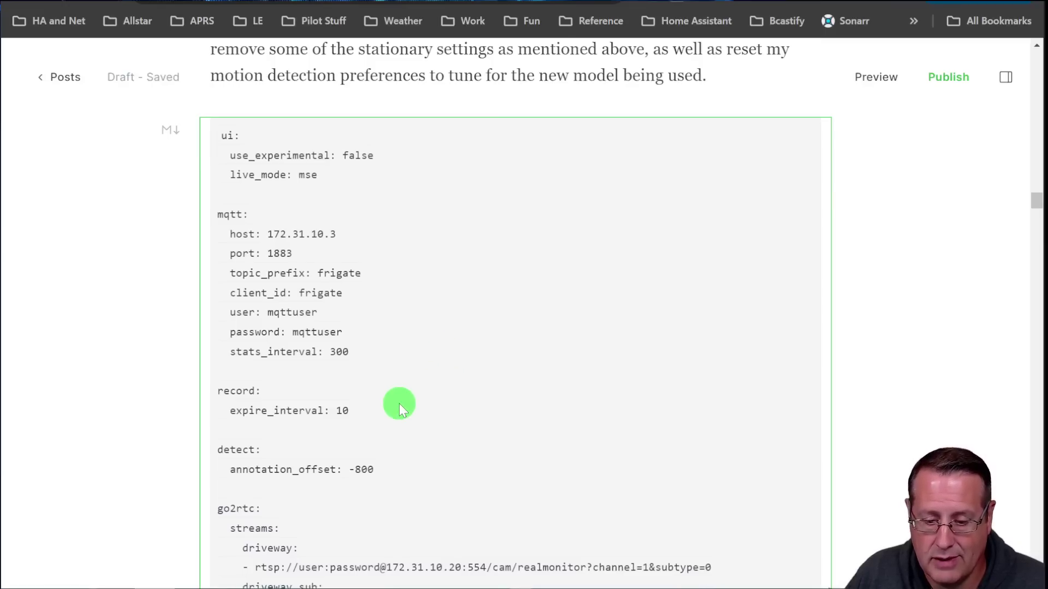
pyautogui.scroll(-2, 397, 403)
pyautogui.scroll(-4, 335, 286)
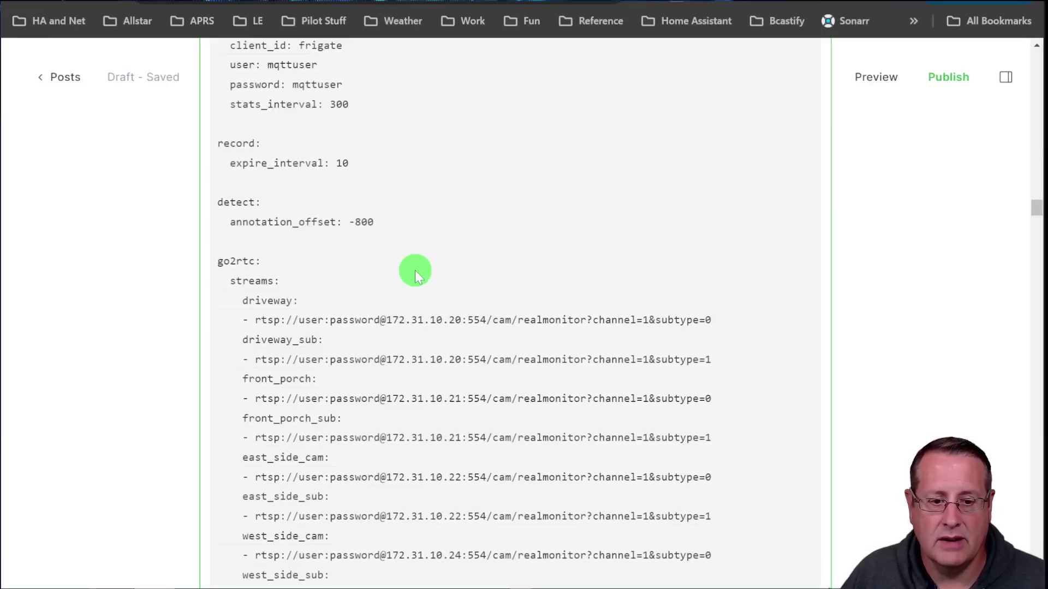
# - Examine the go2rtc streams section of the YAML, with the main and sub stream entries for each camera
pyautogui.scroll(-6, 391, 311)
pyautogui.scroll(5, 349, 284)
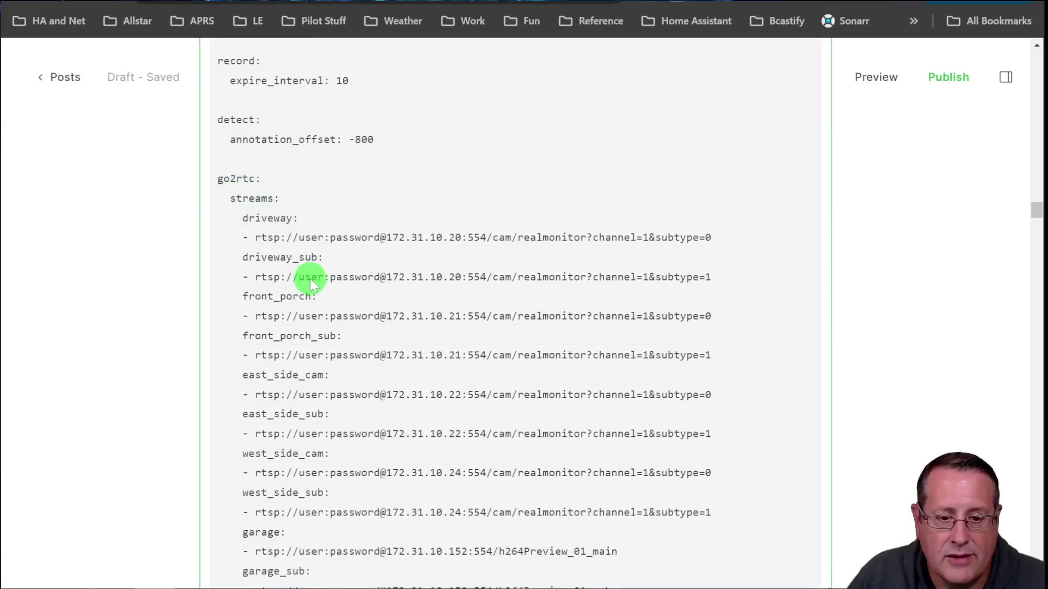
pyautogui.scroll(-2, 308, 281)
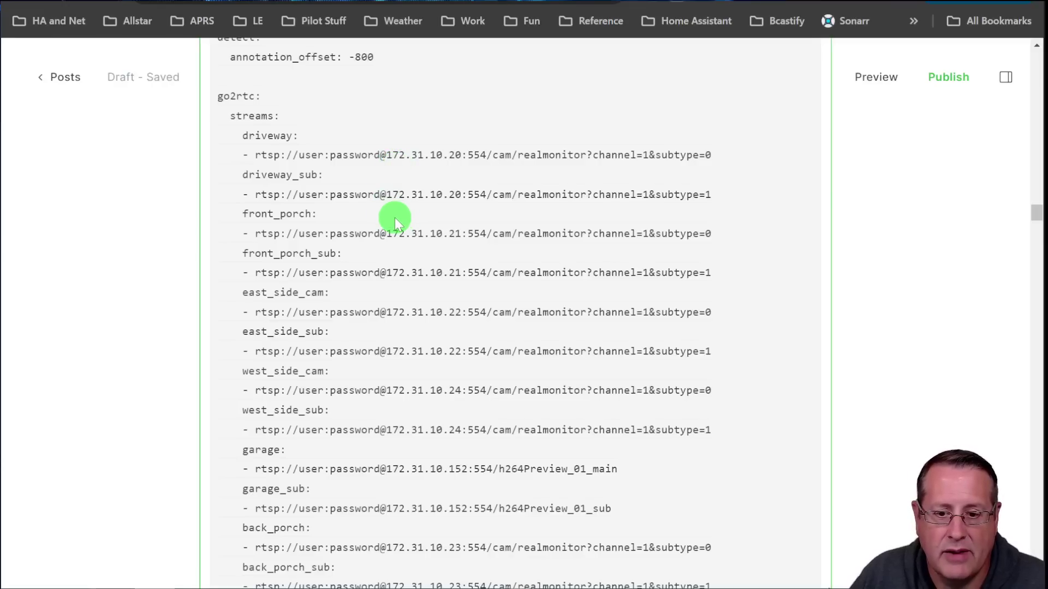
pyautogui.scroll(-4, 395, 217)
pyautogui.scroll(-4, 359, 244)
# - Compare the driveway camera's ffmpeg inputs with its go2rtc streams, and review their detect and record roles and output_args
pyautogui.scroll(-6, 423, 346)
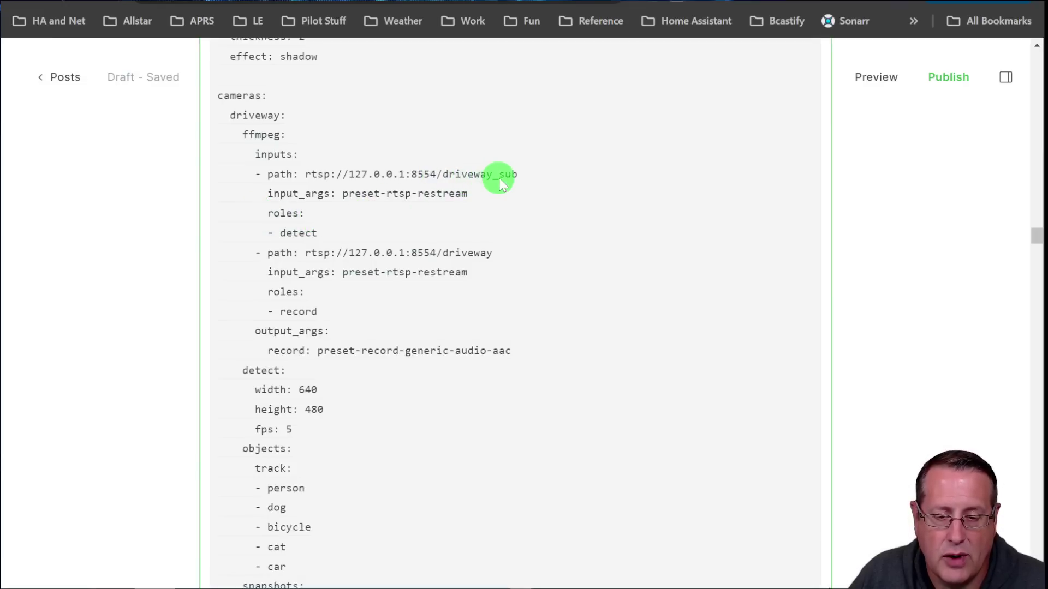
pyautogui.scroll(2, 568, 276)
pyautogui.scroll(15, 568, 276)
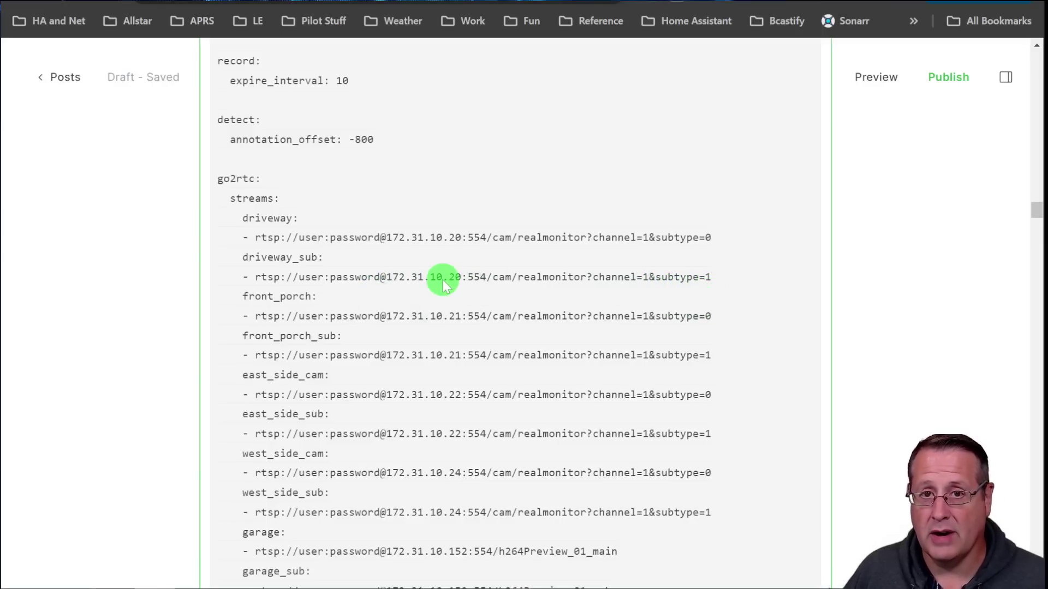
pyautogui.scroll(-15, 445, 277)
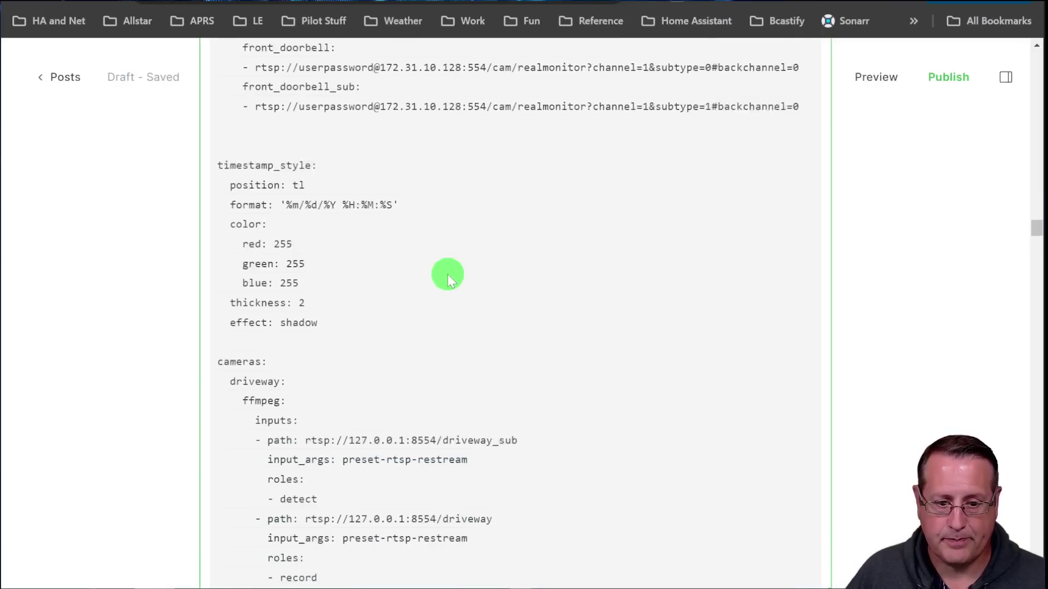
pyautogui.scroll(-1, 448, 274)
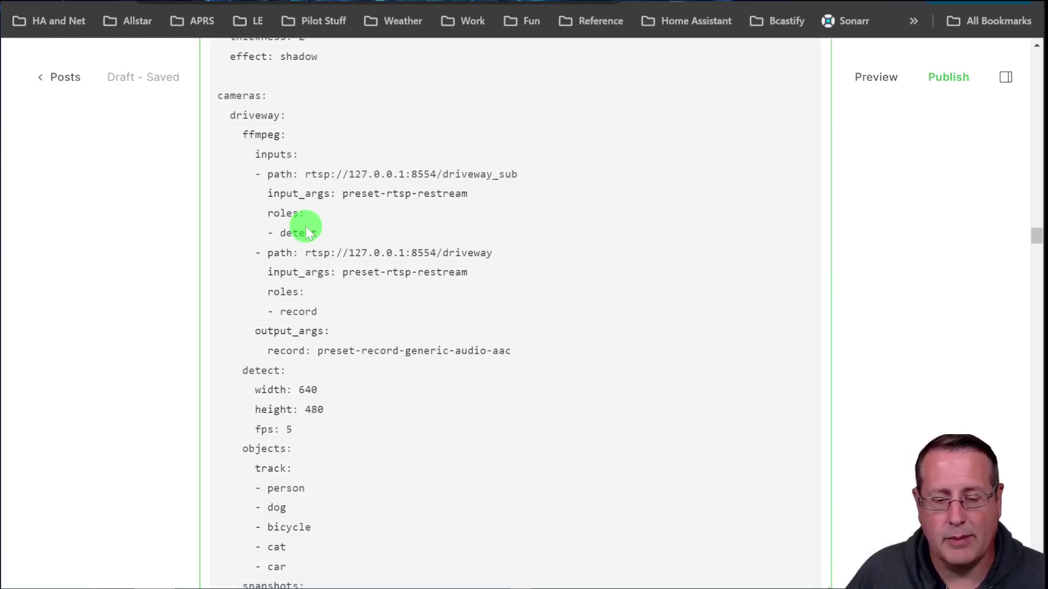
pyautogui.scroll(-2, 397, 271)
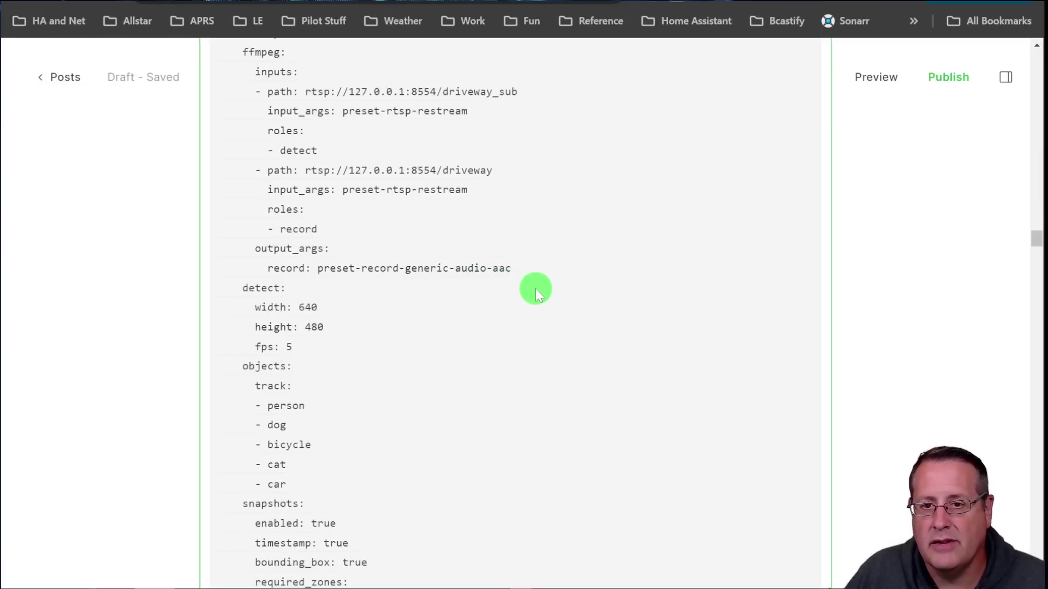
pyautogui.scroll(-2, 536, 287)
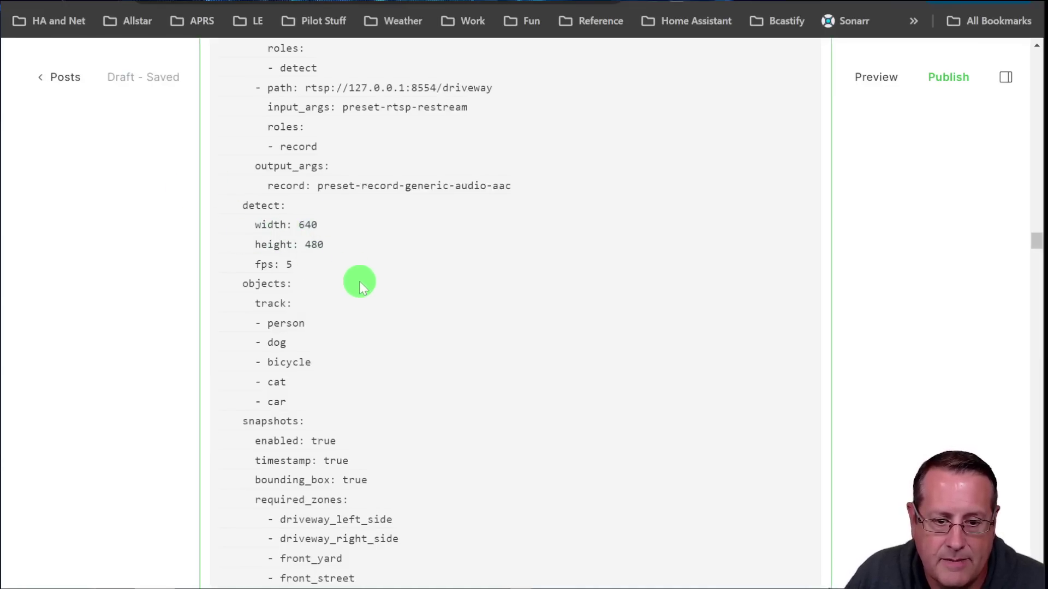
# - Review the driveway camera's detect resolution and fps, tracked objects, and snapshots settings including required_zones and retain
pyautogui.scroll(-3, 358, 280)
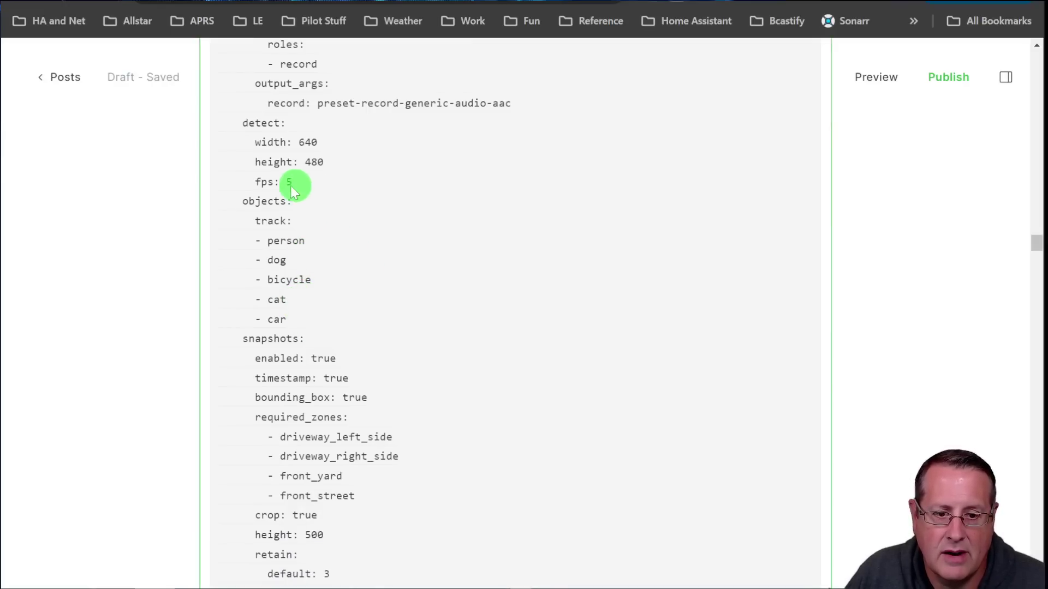
pyautogui.scroll(-3, 485, 361)
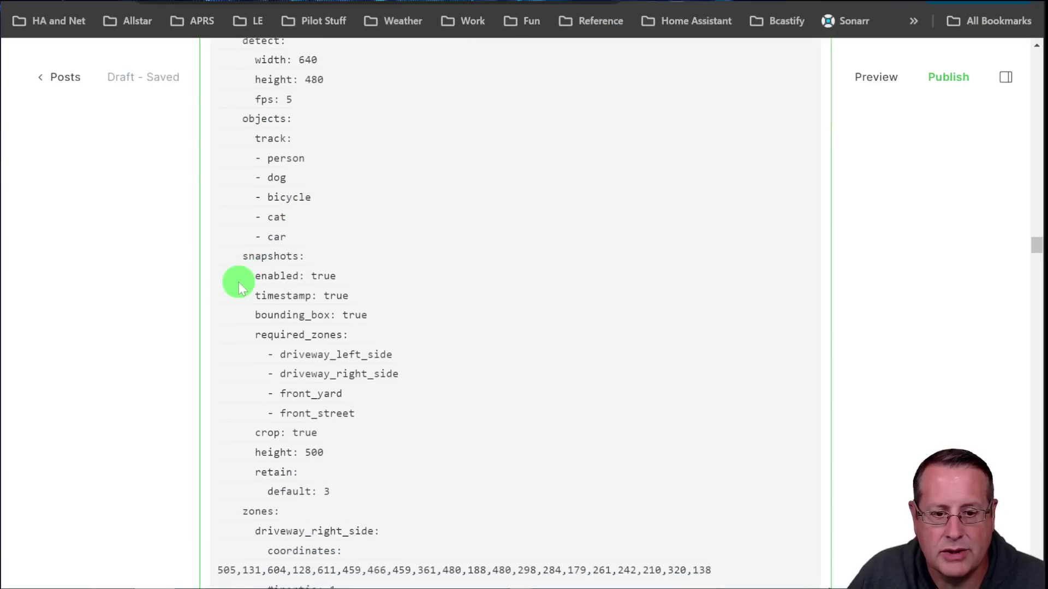
pyautogui.scroll(-3, 244, 262)
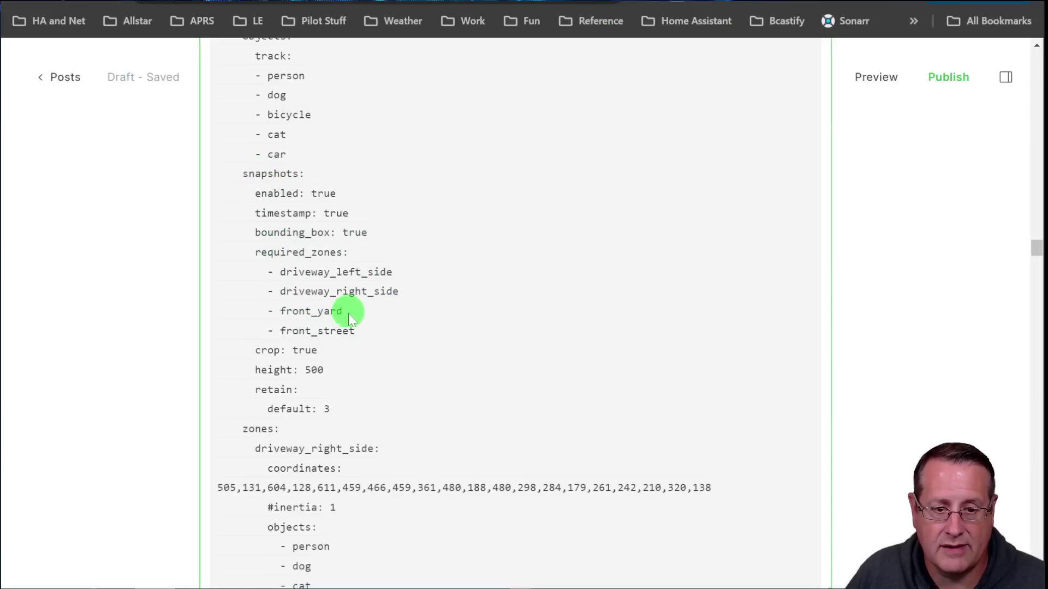
pyautogui.scroll(-3, 459, 372)
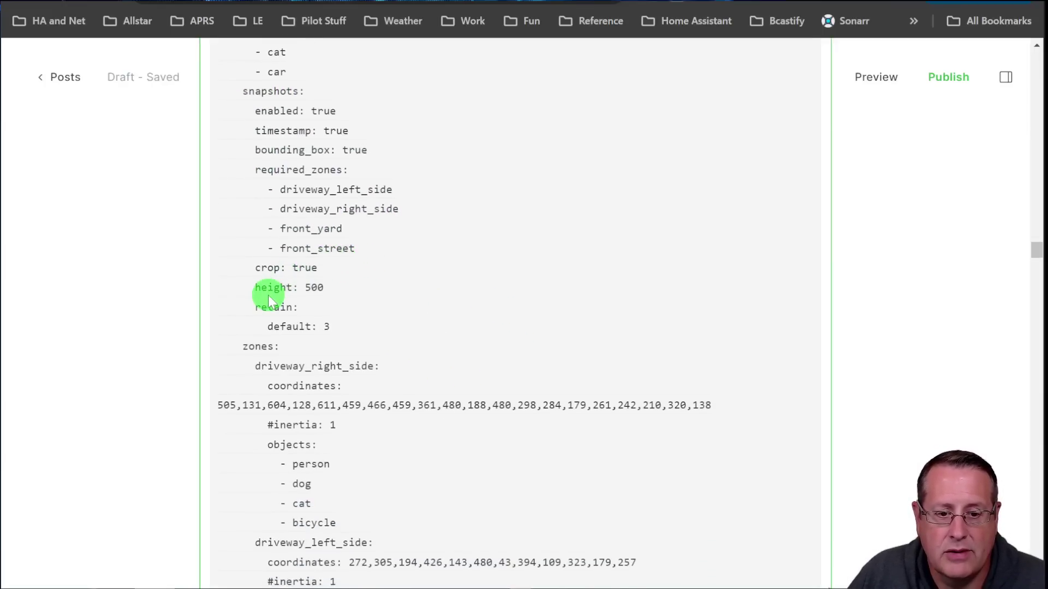
pyautogui.scroll(-3, 406, 330)
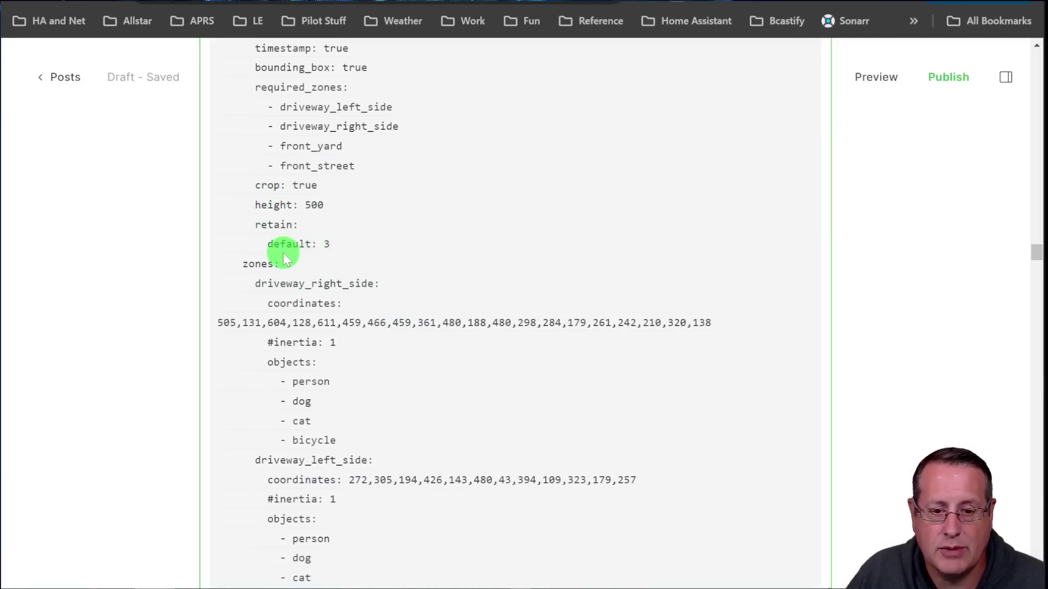
pyautogui.scroll(-3, 276, 251)
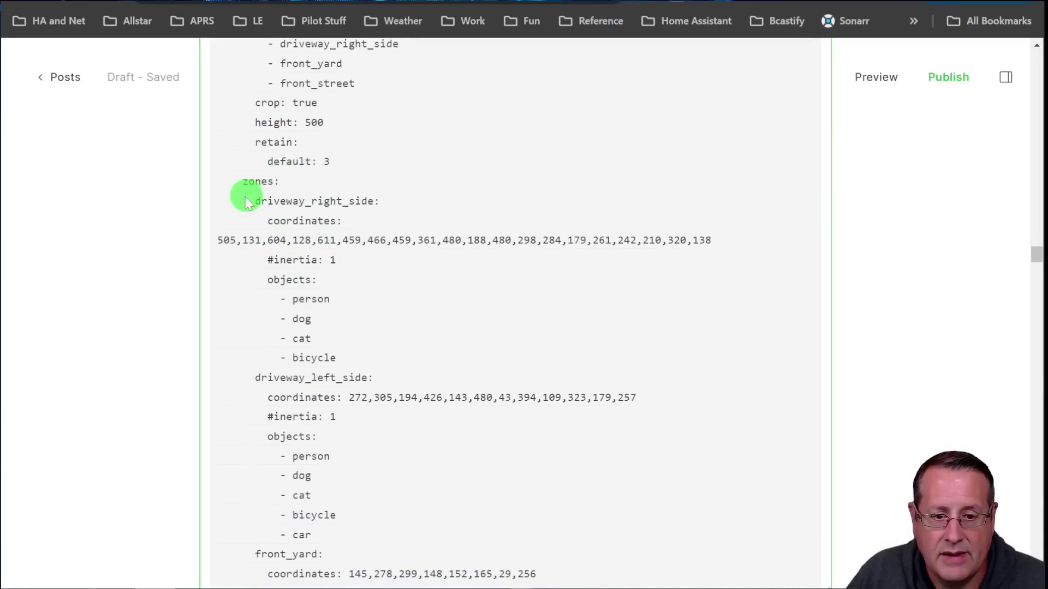
pyautogui.scroll(9, 367, 297)
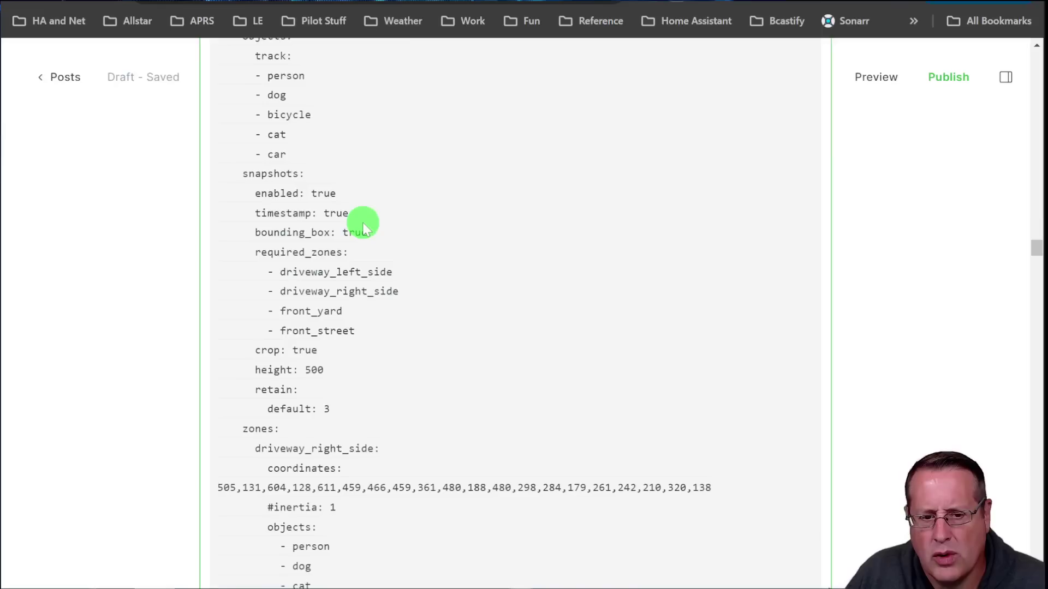
# - Examine the driveway camera's zones, from driveway_right_side to front_street, with their coordinates, commented-out inertia and object lists
pyautogui.scroll(-6, 304, 321)
pyautogui.scroll(-3, 291, 308)
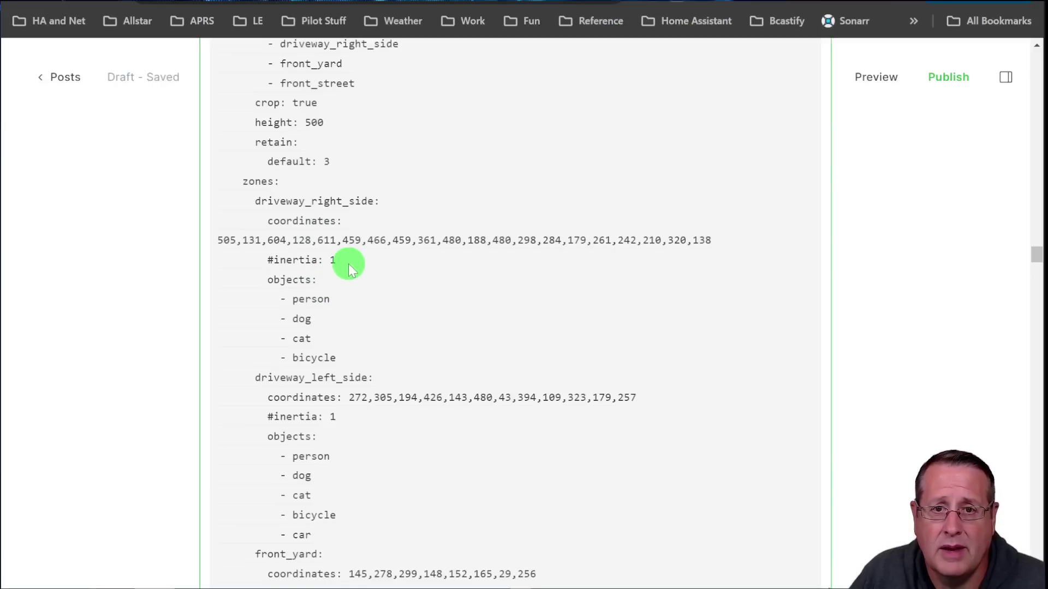
pyautogui.scroll(-2, 349, 269)
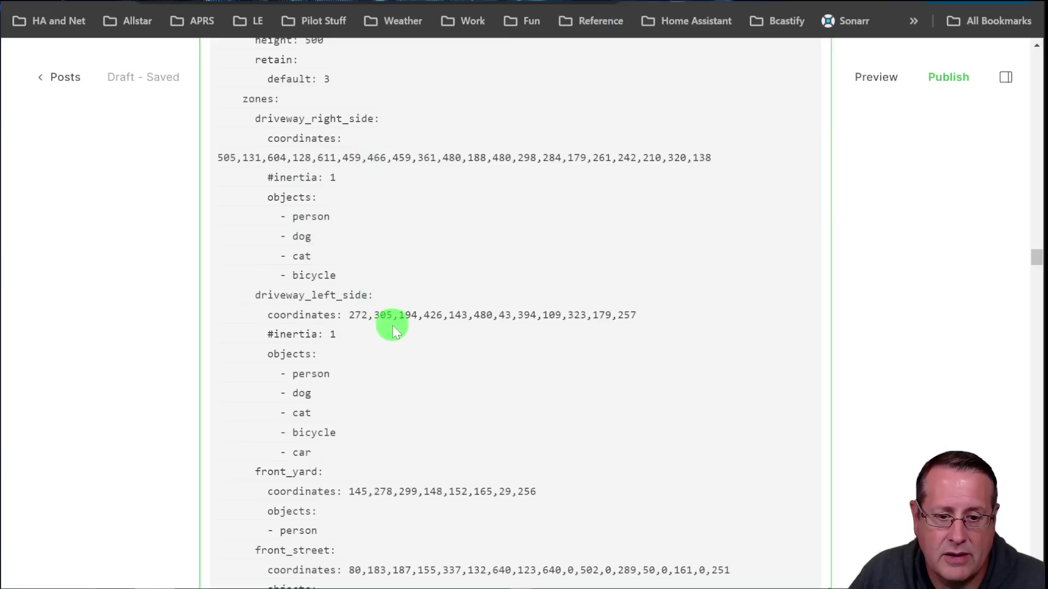
pyautogui.scroll(-2, 327, 349)
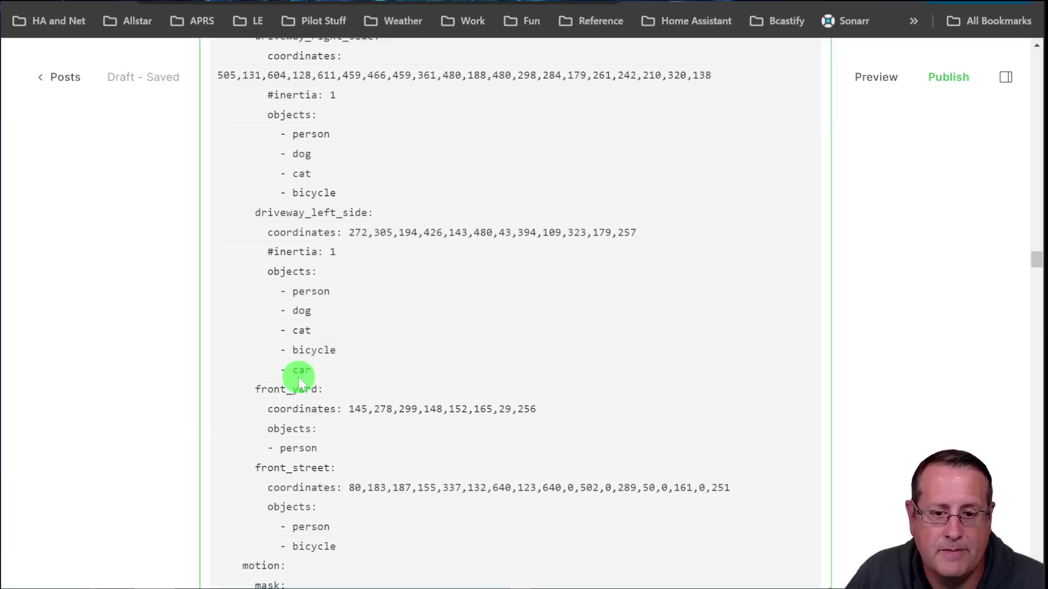
pyautogui.scroll(-6, 440, 337)
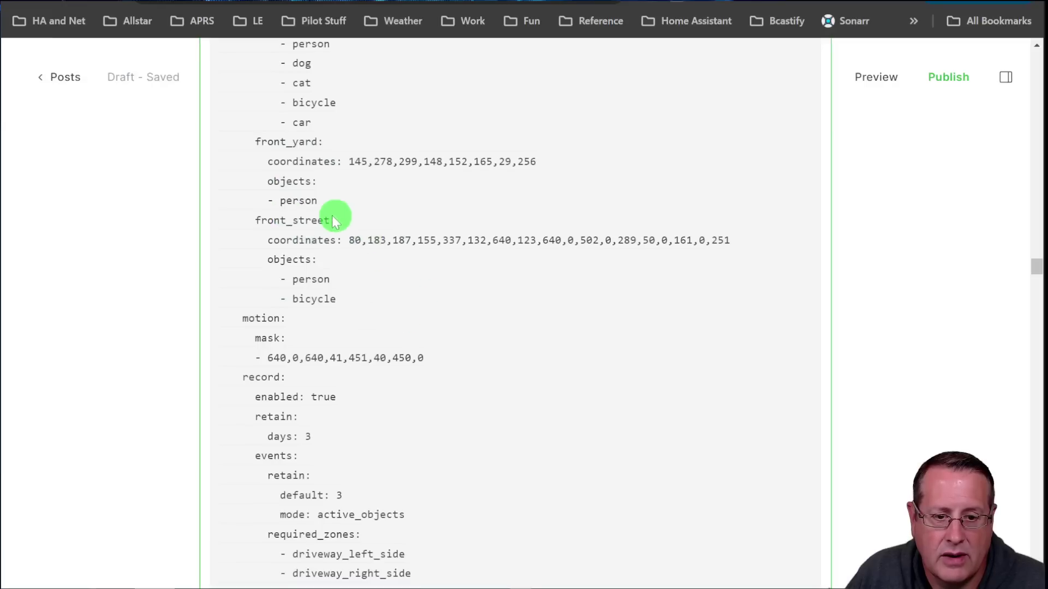
# - Review the driveway camera's motion mask and record settings, including events retain mode, required_zones, pre_capture and post_capture
pyautogui.scroll(-2, 332, 342)
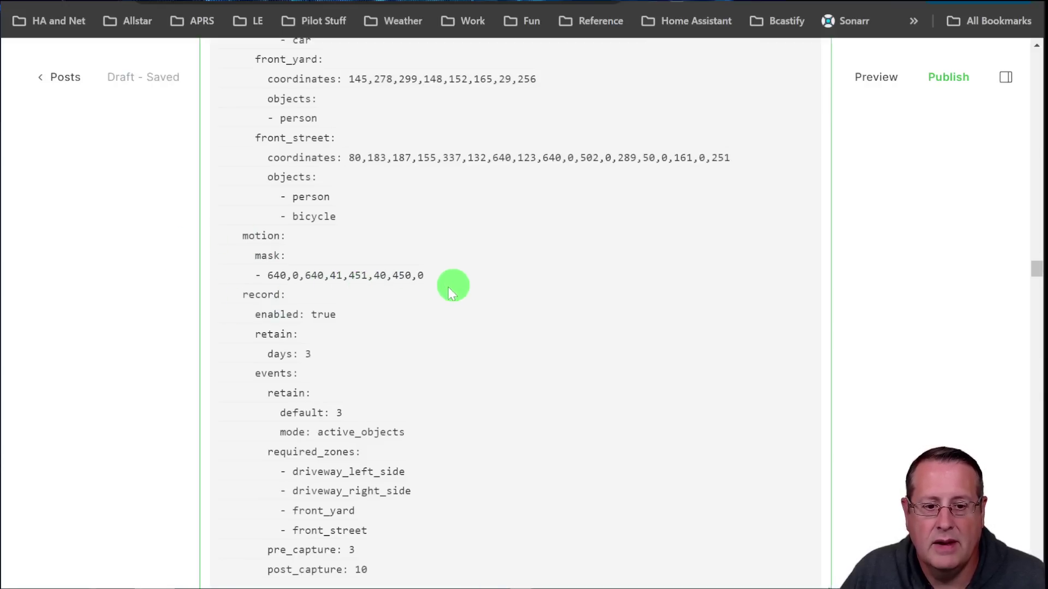
pyautogui.scroll(-1, 336, 370)
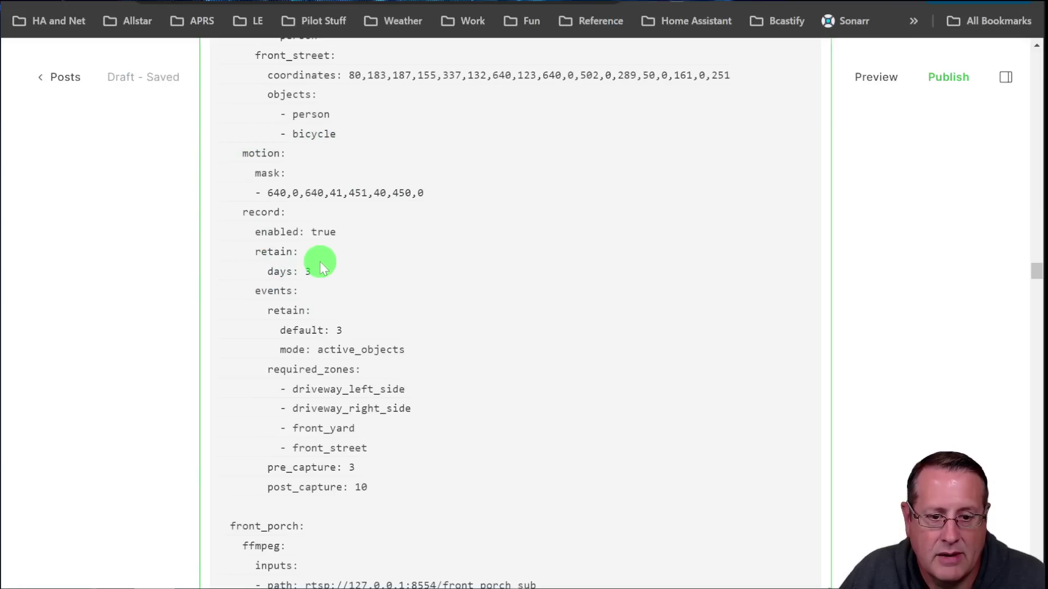
pyautogui.scroll(-2, 382, 295)
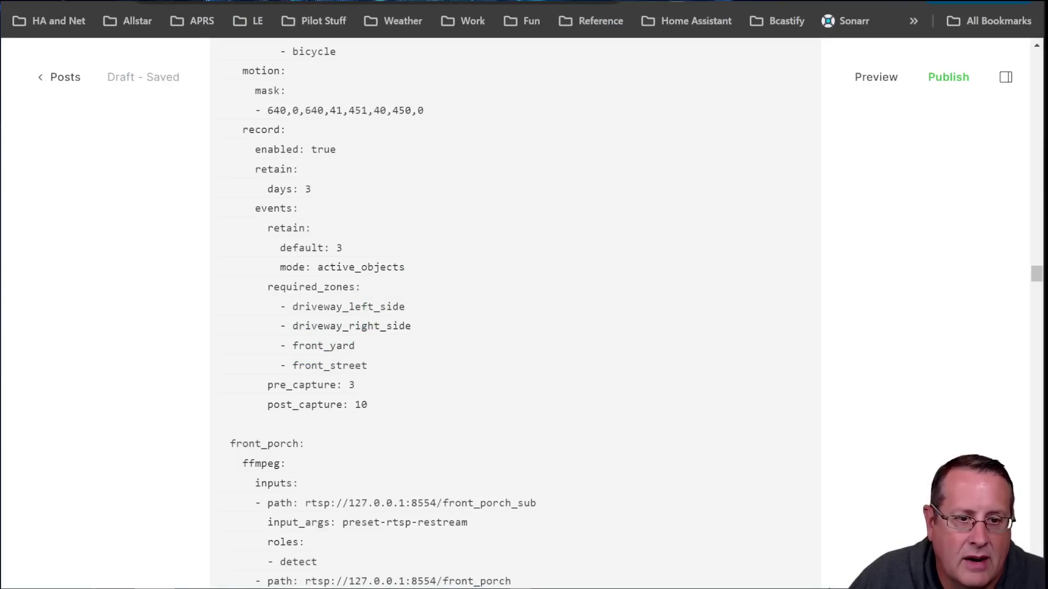
# - Switch to the Frigate docs and open the Frigate Configuration Reference page
pyautogui.click(164, 1)
pyautogui.scroll(5, 112, 257)
pyautogui.scroll(-5, 111, 268)
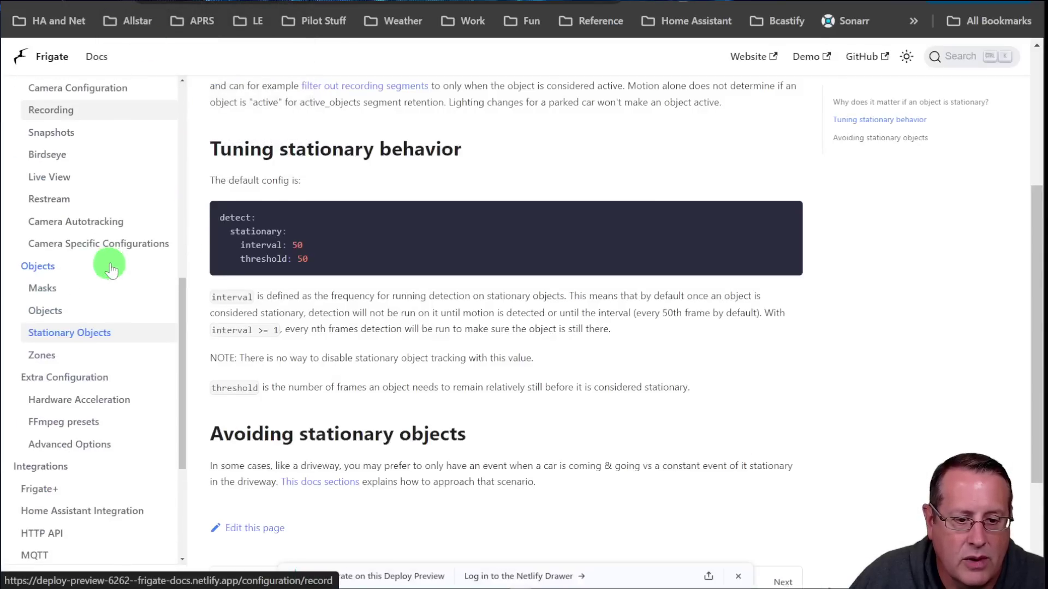
pyautogui.scroll(-4, 110, 268)
pyautogui.scroll(10, 65, 290)
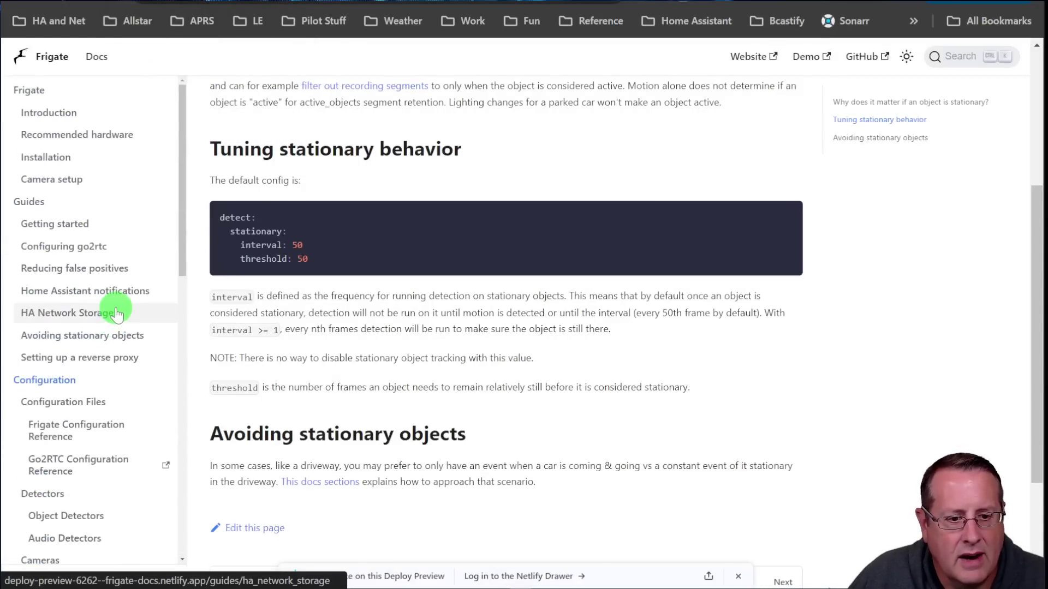
pyautogui.scroll(-3, 116, 314)
pyautogui.click(77, 344)
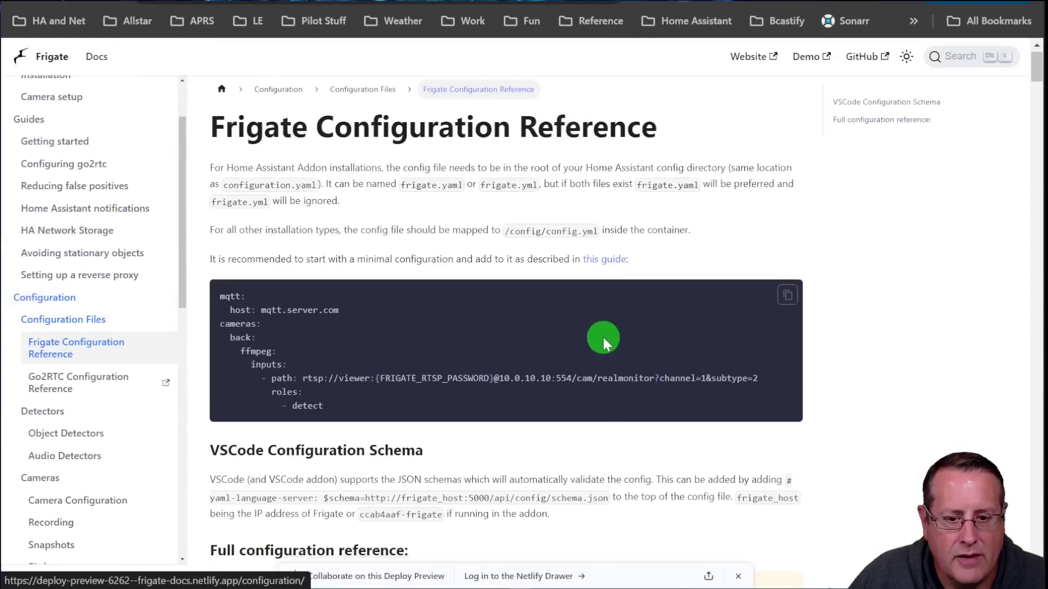
# - Skim the full configuration reference from the detect options to the live and timestamp_style options, and return to the draft blog post
pyautogui.scroll(-20, 522, 343)
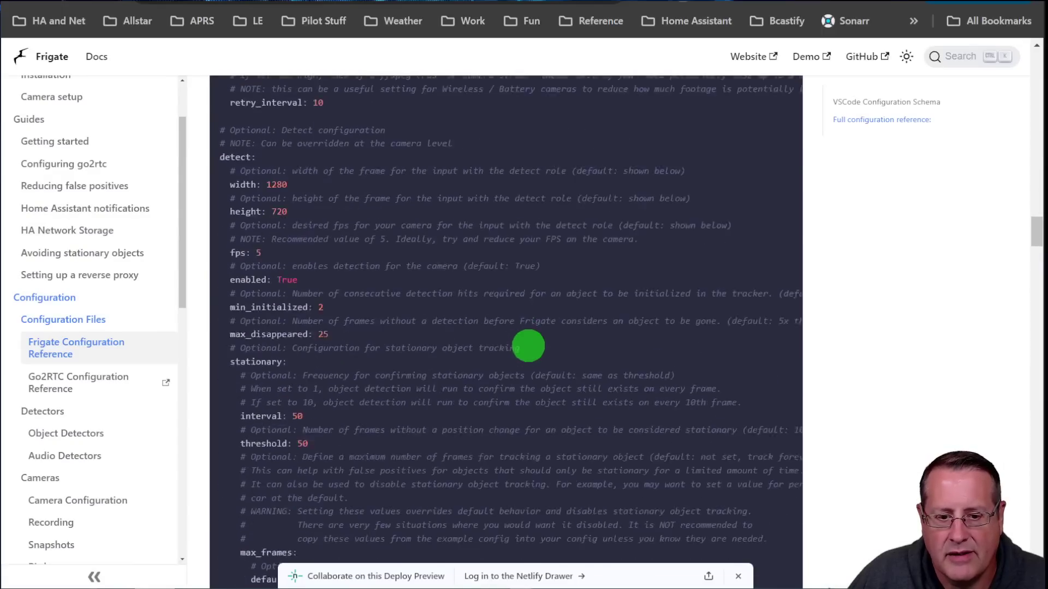
pyautogui.scroll(-20, 525, 344)
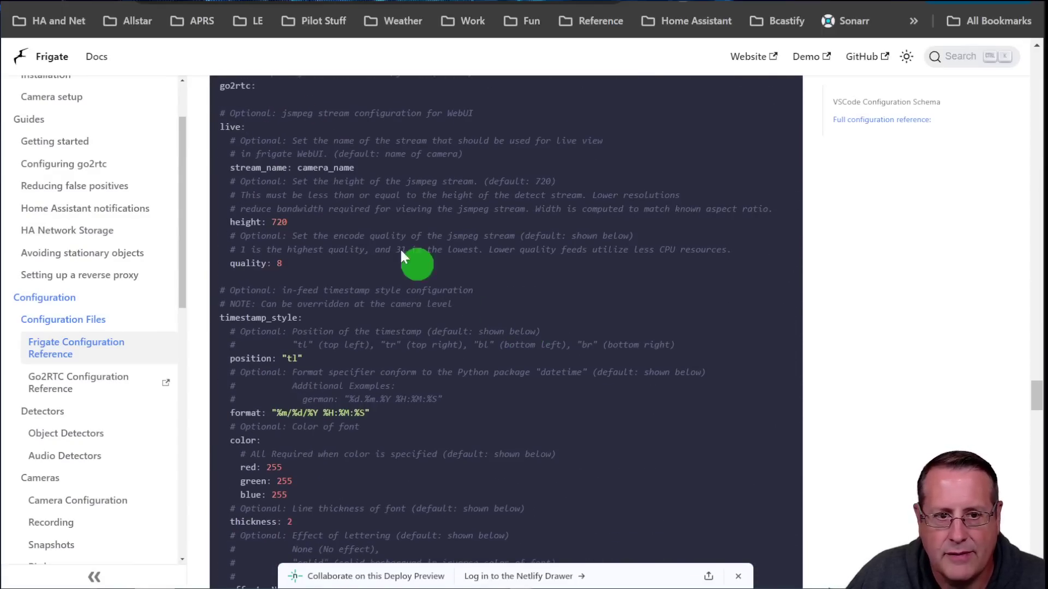
pyautogui.click(164, 3)
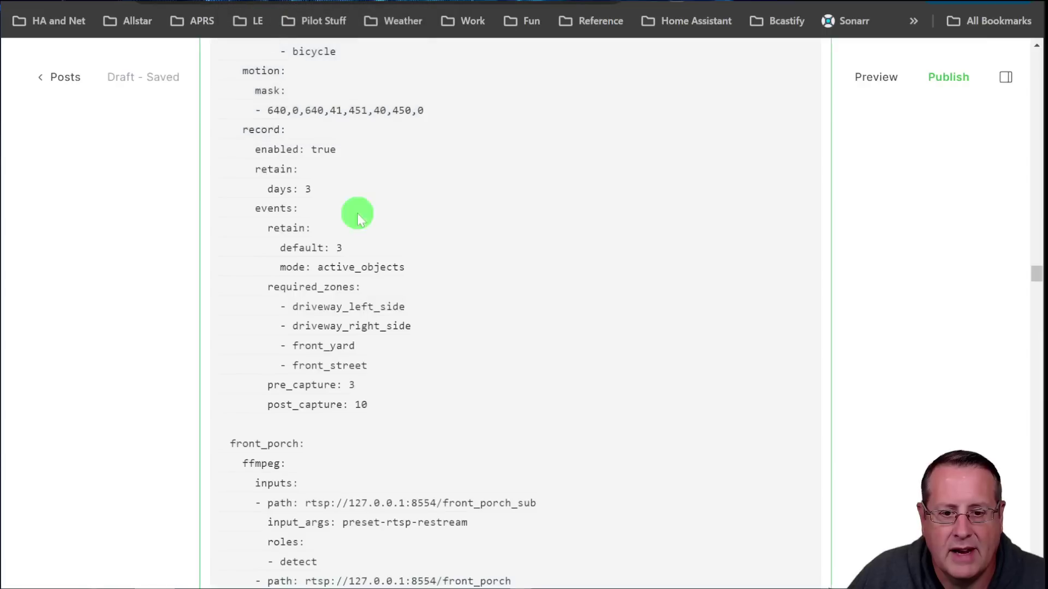
# - Review the remaining camera configurations in the draft post, from front_porch to west_side_cam, and the detectors, rtmp and birdseye settings
pyautogui.scroll(-20, 462, 366)
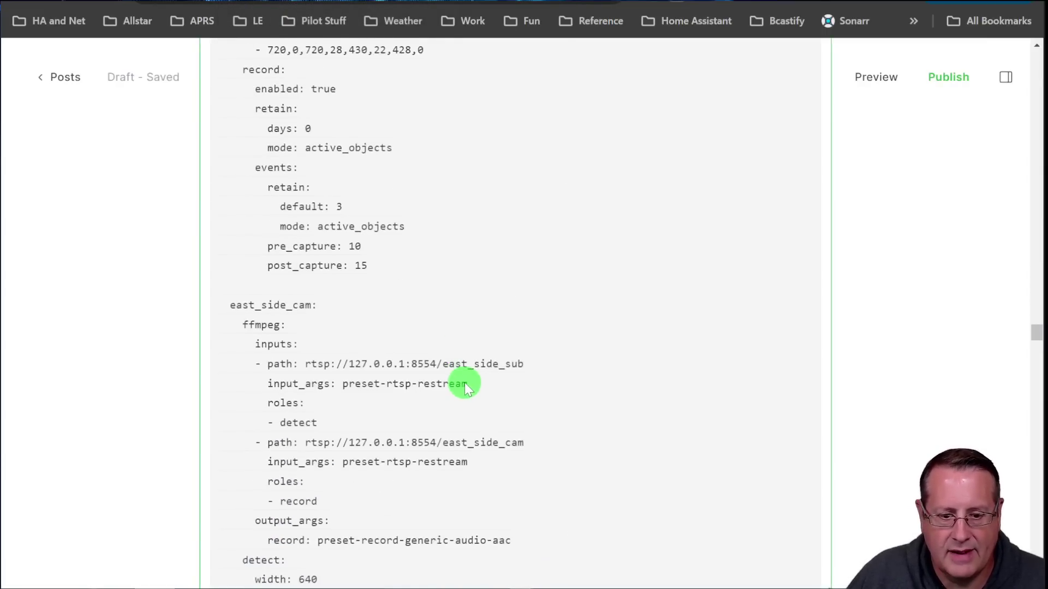
pyautogui.scroll(-15, 464, 382)
pyautogui.scroll(-20, 462, 376)
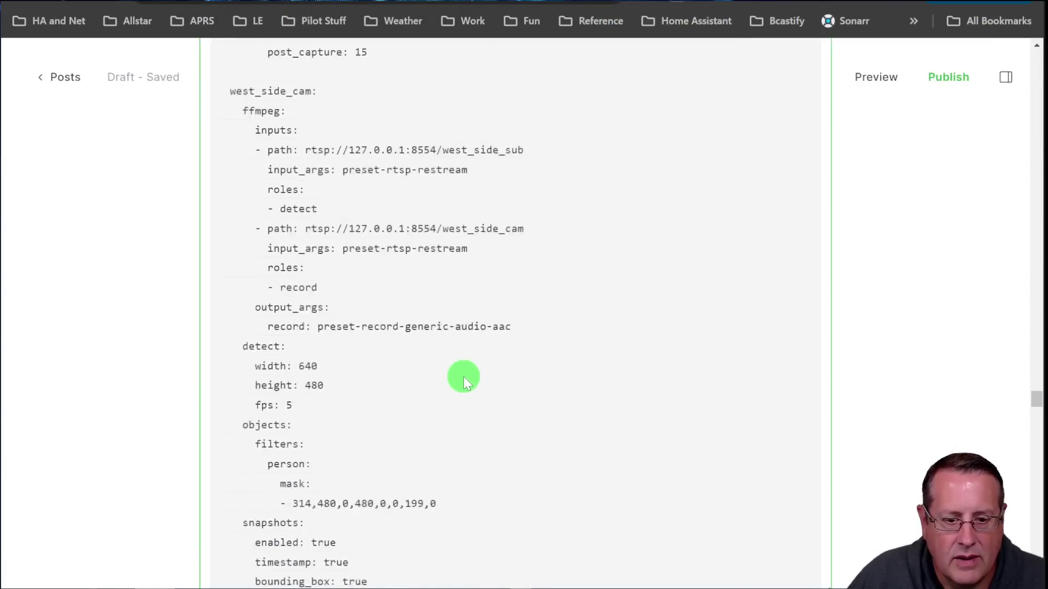
pyautogui.scroll(-10, 458, 388)
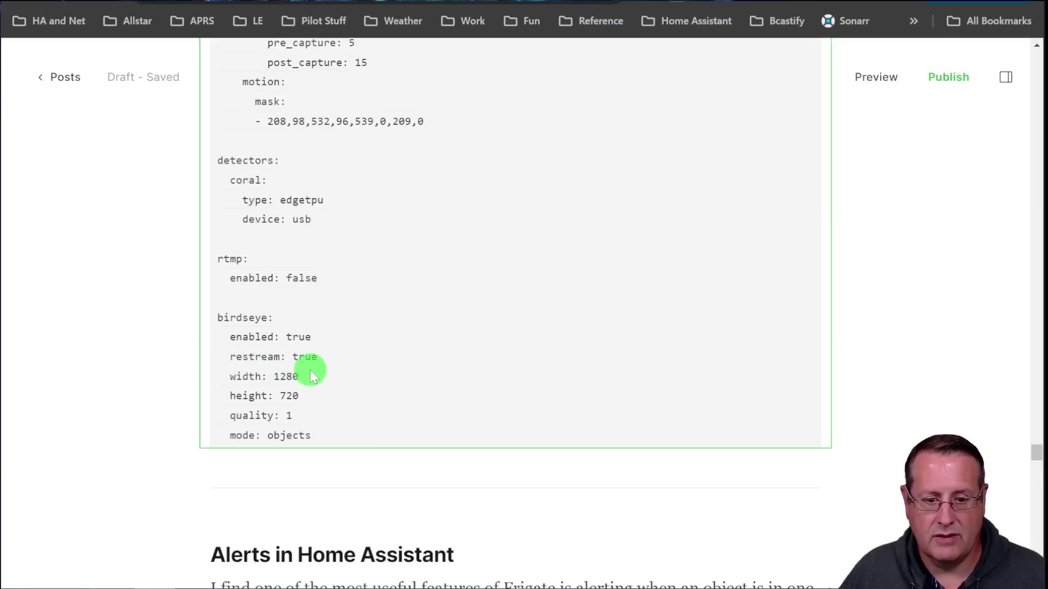
# - Read the post's Alerts in Home Assistant section up to the YAML for alerting when a tracked object enters a zone
pyautogui.scroll(-6, 183, 370)
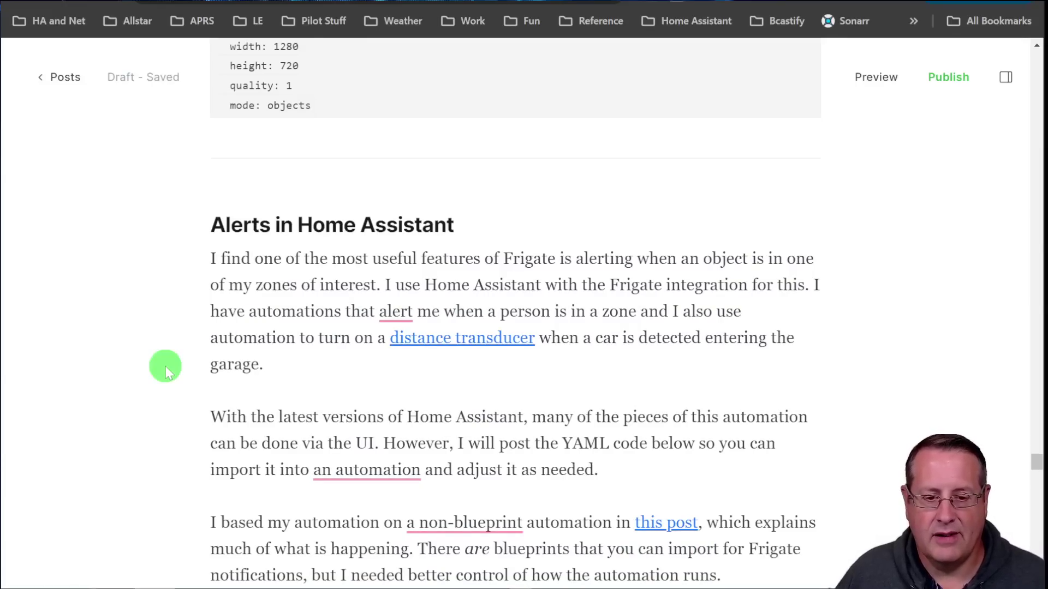
pyautogui.scroll(-2, 172, 377)
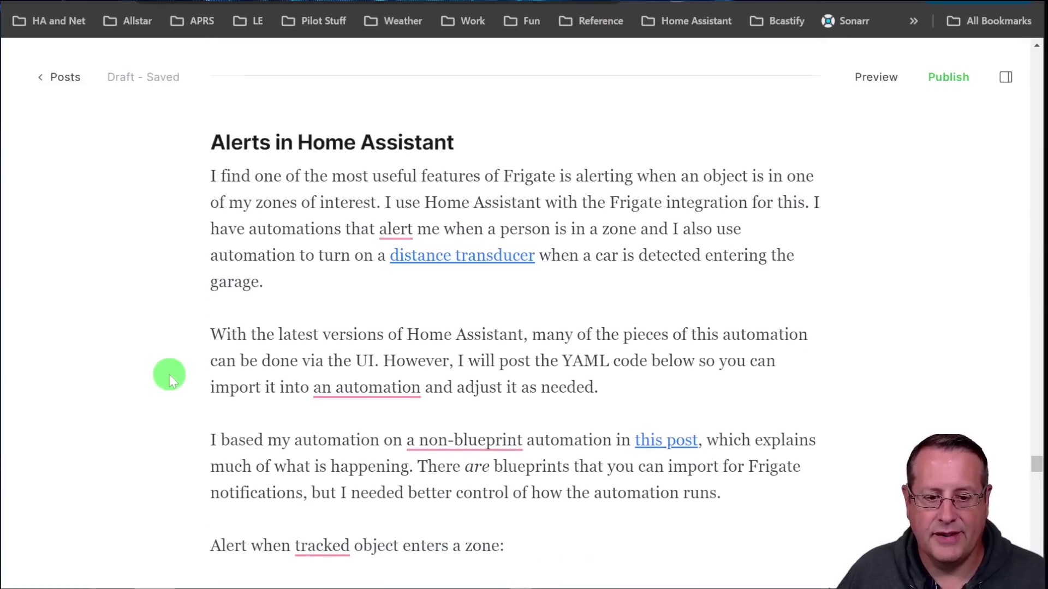
pyautogui.scroll(-2, 178, 381)
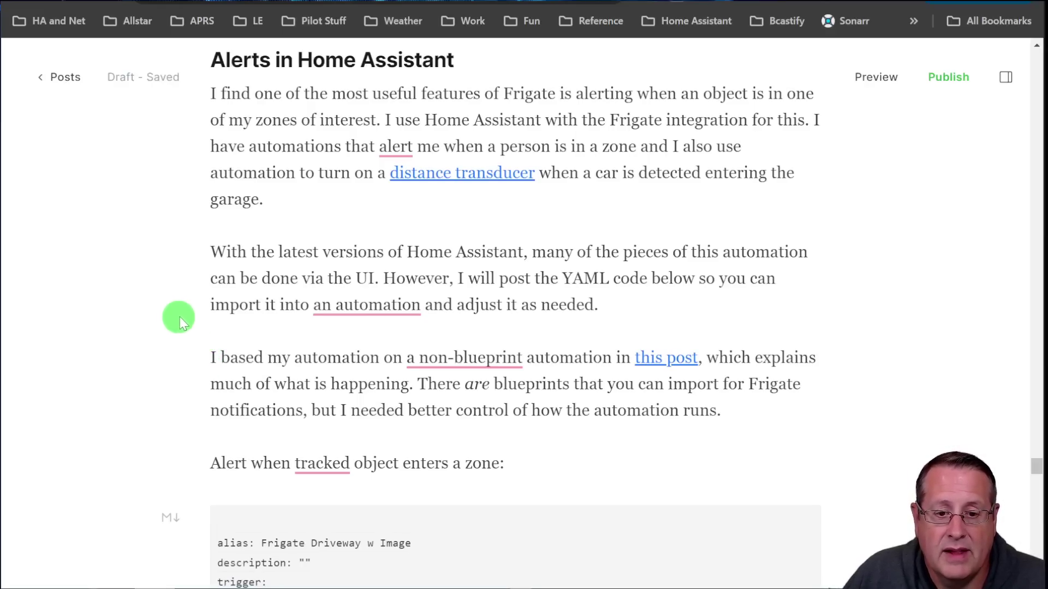
pyautogui.scroll(-2, 125, 363)
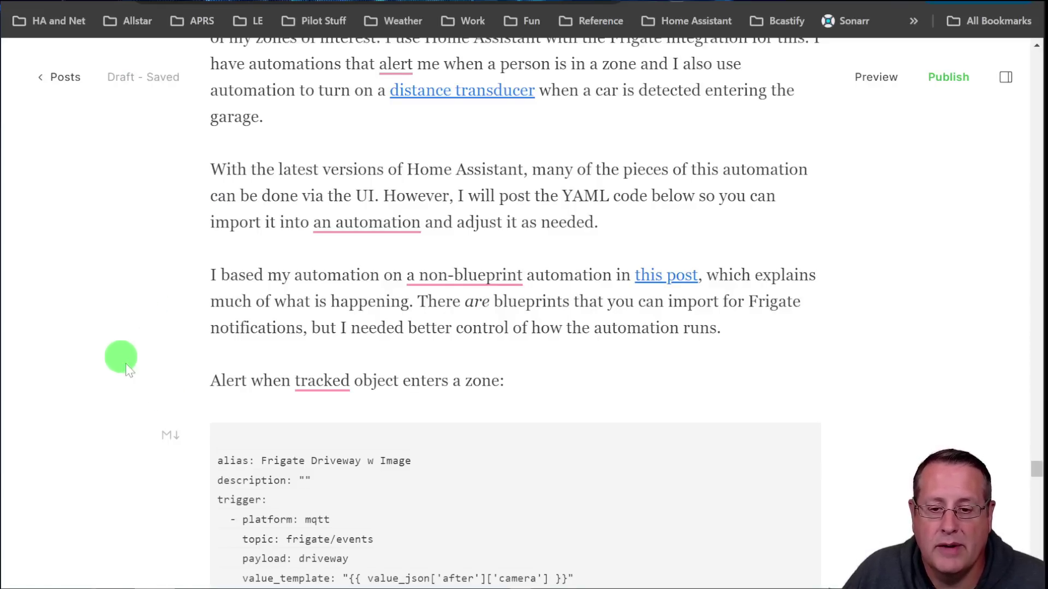
pyautogui.scroll(-3, 689, 353)
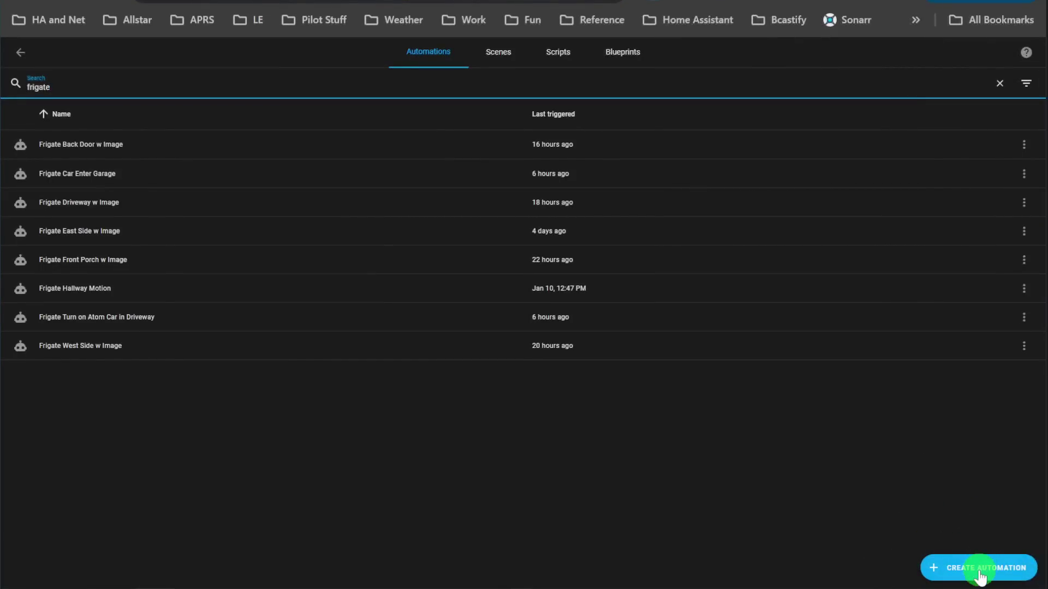
# - In the Home Assistant automations list, view the options for creating an automation and dismiss them
pyautogui.click(976, 579)
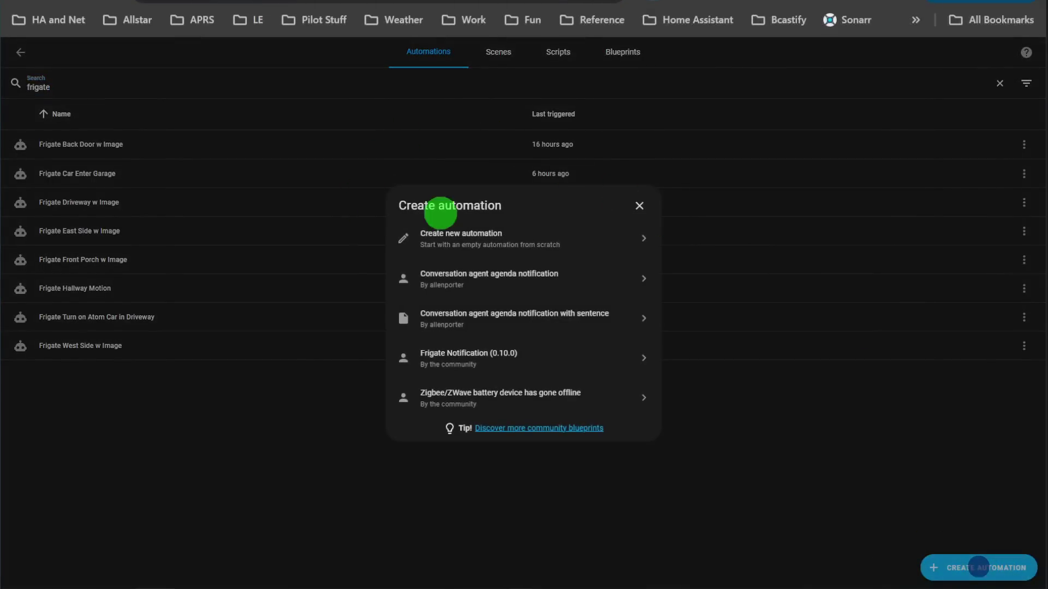
pyautogui.click(640, 210)
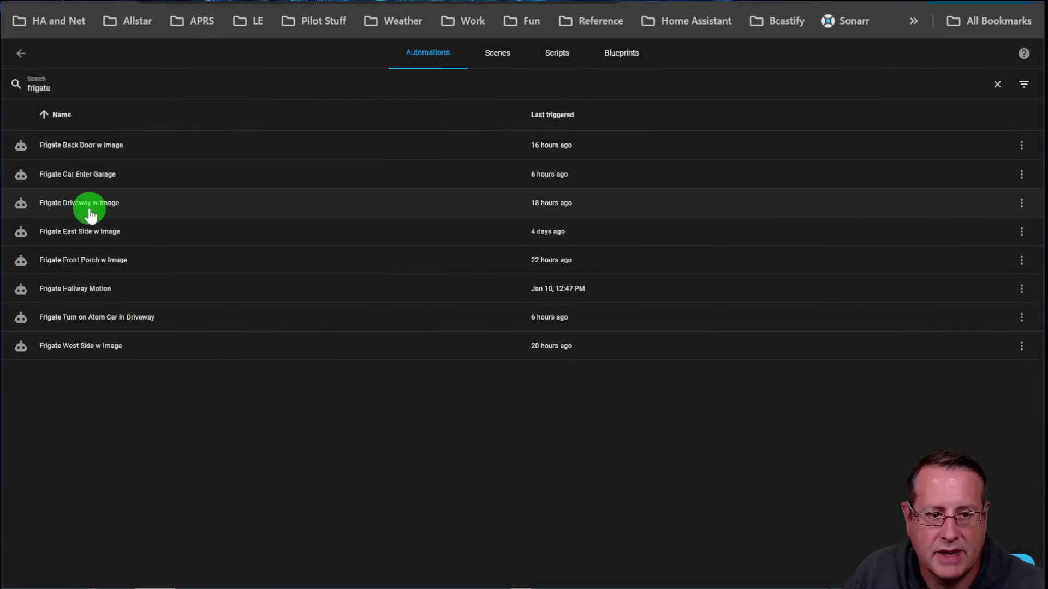
# - Open the Frigate Driveway w Image automation as YAML and enlarge the page text
pyautogui.click(98, 204)
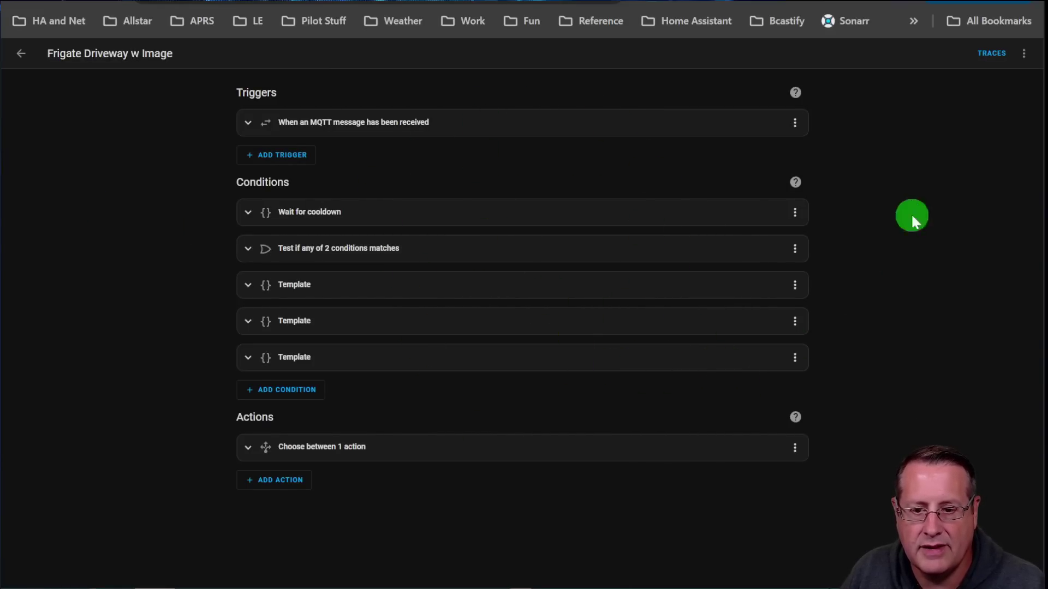
pyautogui.click(1024, 54)
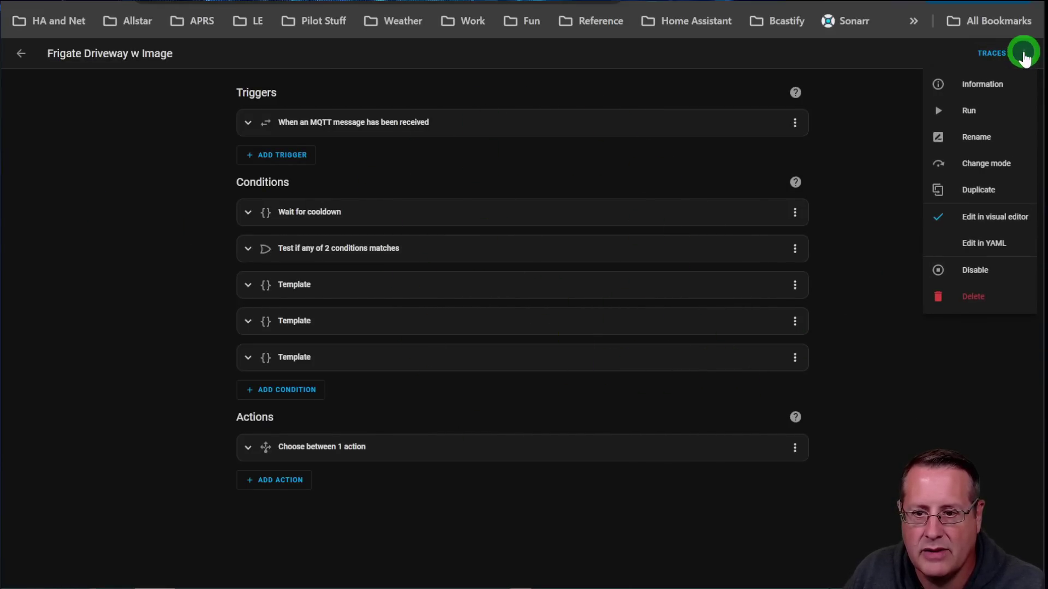
pyautogui.click(995, 240)
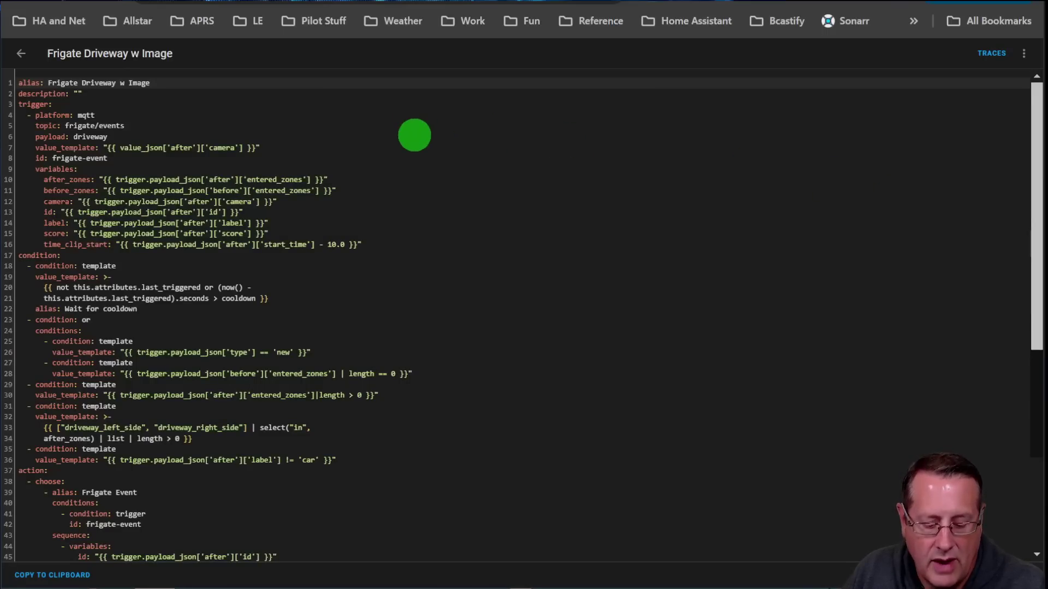
pyautogui.hotkey('ctrl', '+')
pyautogui.hotkey('ctrl', '+')
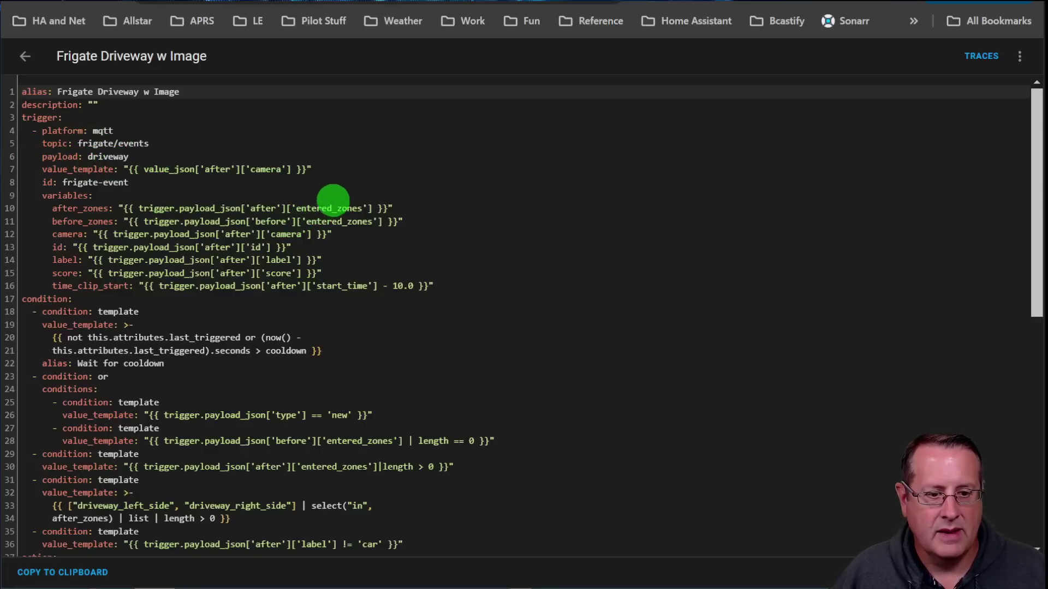
# - Examine the automation's MQTT trigger and variables, and compare the Wait for cooldown condition with the cooldown variable at the end of the YAML
pyautogui.scroll(-2, 185, 195)
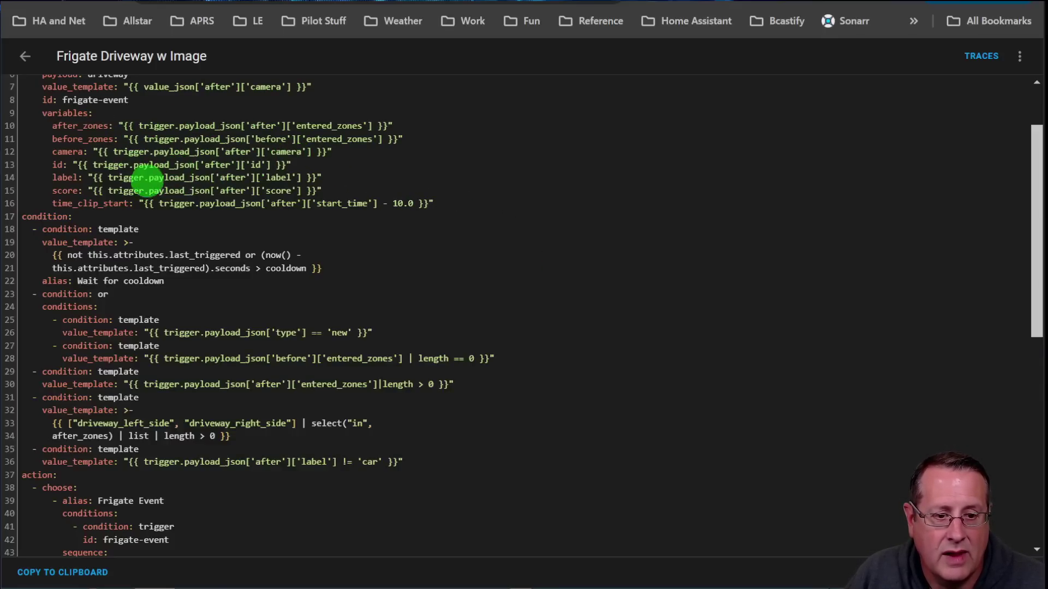
pyautogui.scroll(-3, 491, 264)
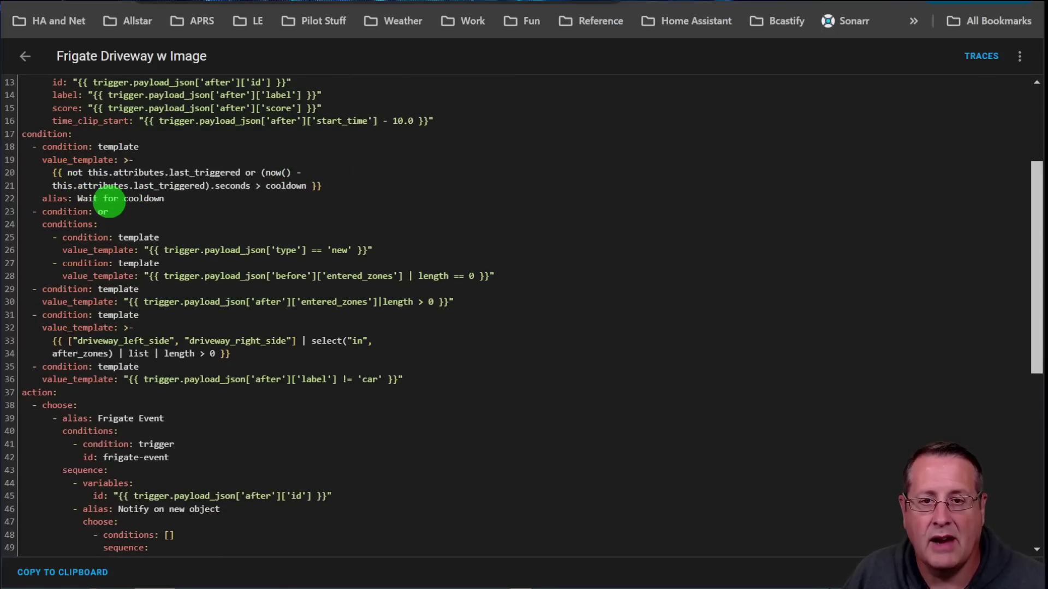
pyautogui.scroll(-7, 398, 261)
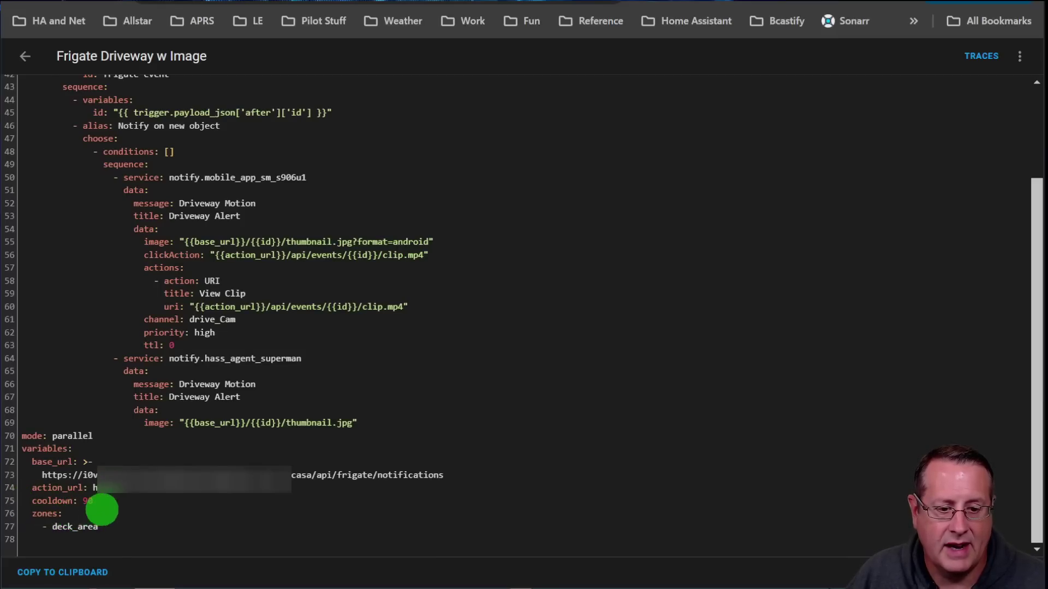
pyautogui.scroll(8, 436, 437)
pyautogui.scroll(3, 443, 449)
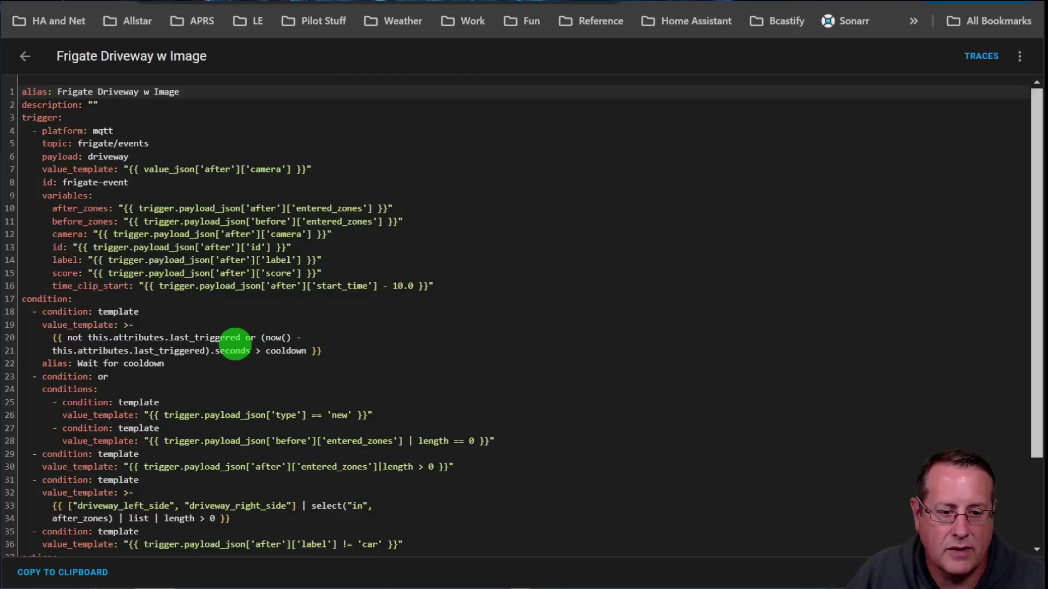
# - Examine the automation's conditions, covering cooldown, new events, entered zones, the driveway_left_side and driveway_right_side zones, and the car label exclusion
pyautogui.scroll(-2, 234, 343)
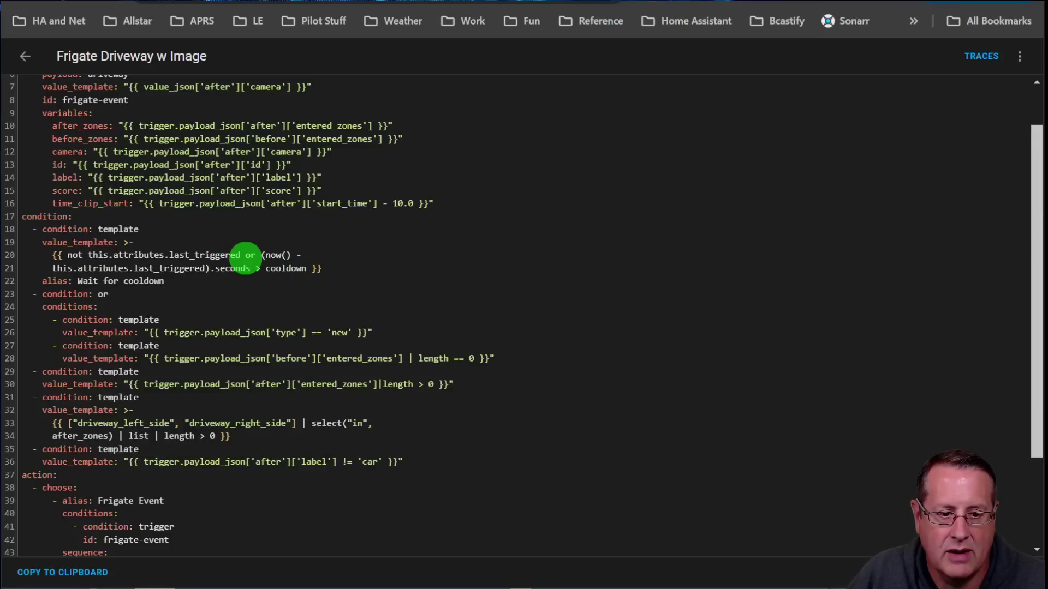
pyautogui.scroll(-2, 207, 289)
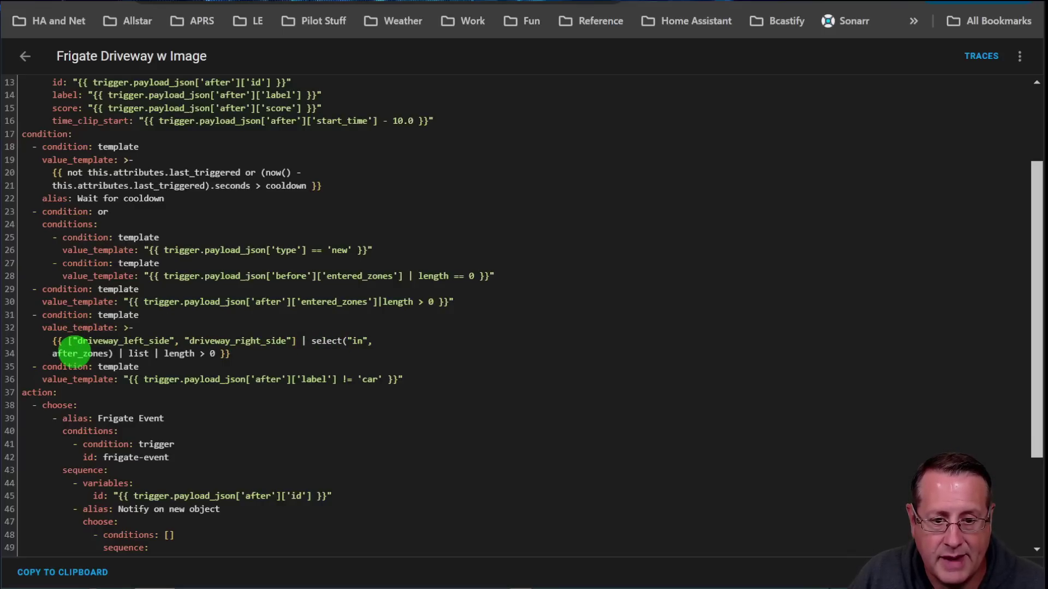
pyautogui.scroll(3, 197, 348)
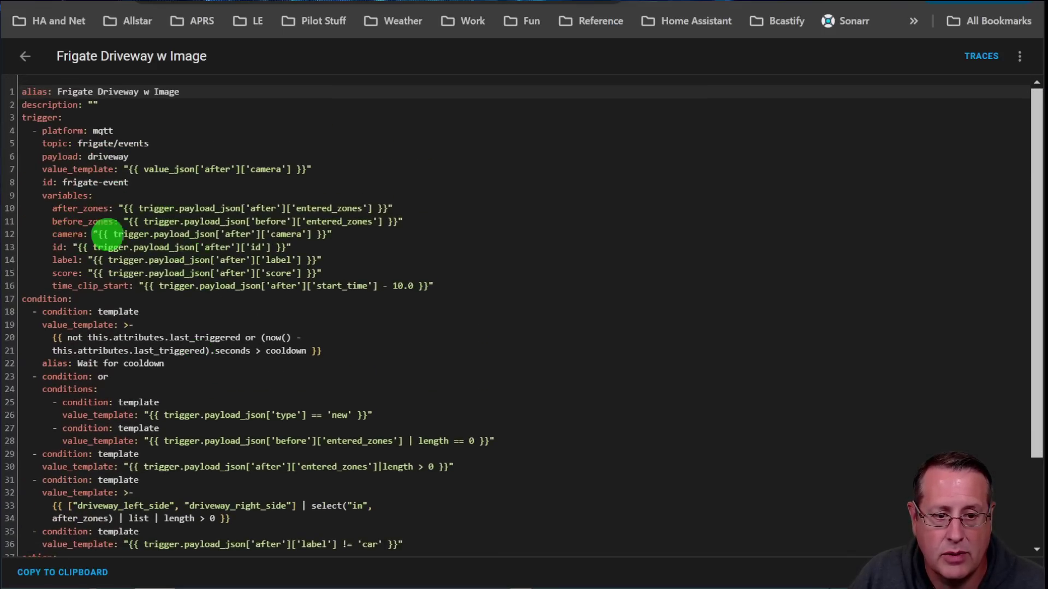
pyautogui.scroll(-5, 339, 223)
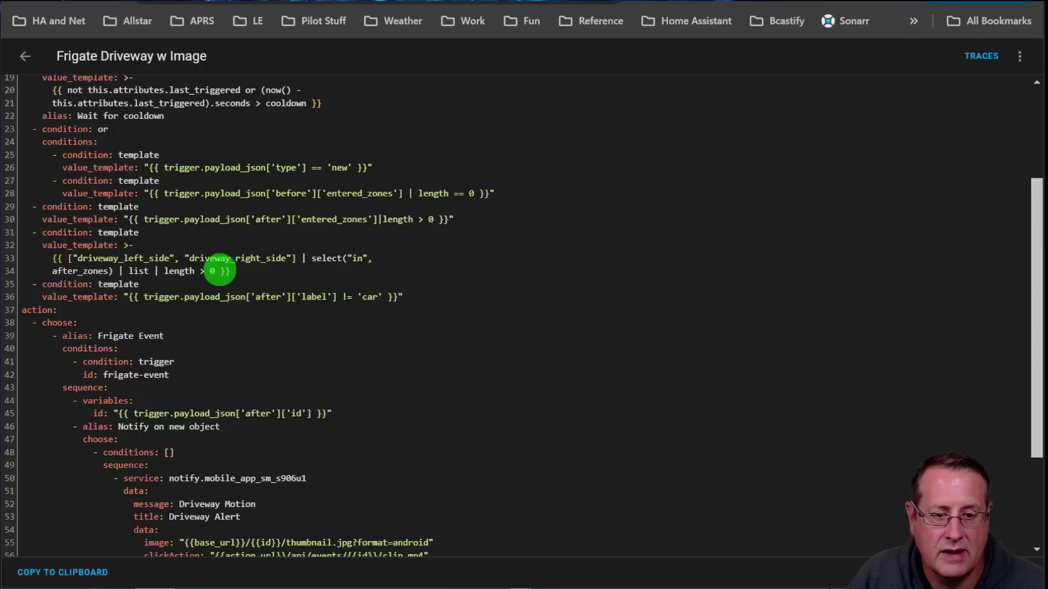
pyautogui.scroll(-2, 118, 293)
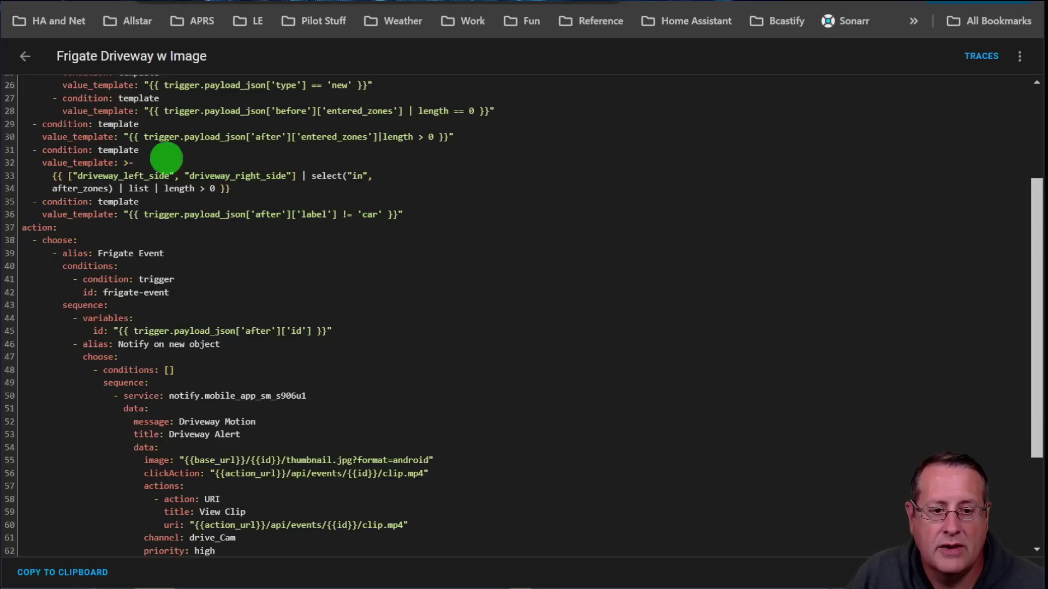
pyautogui.scroll(4, 289, 248)
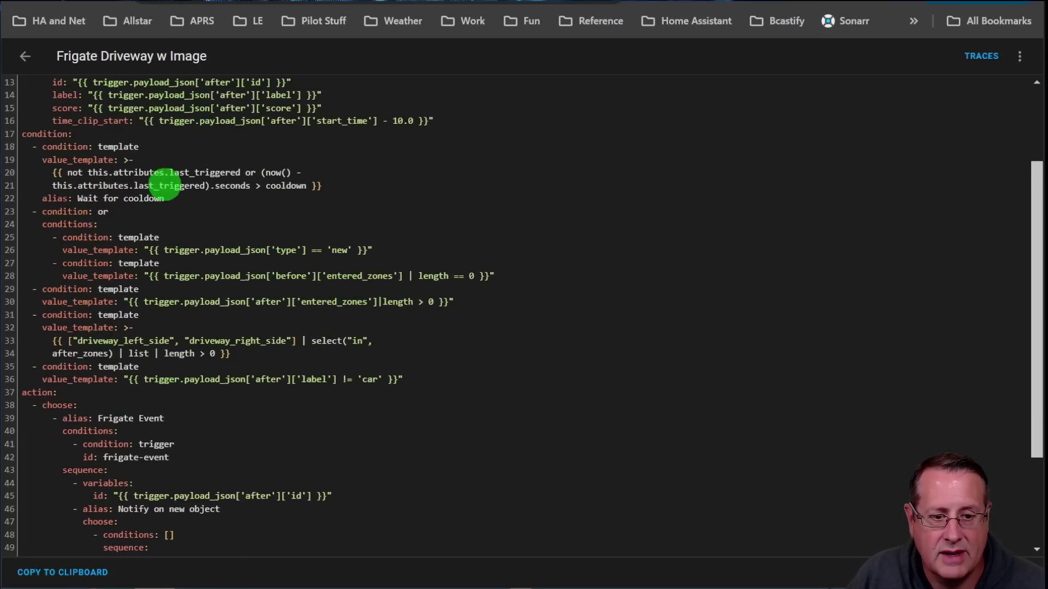
pyautogui.scroll(-4, 134, 314)
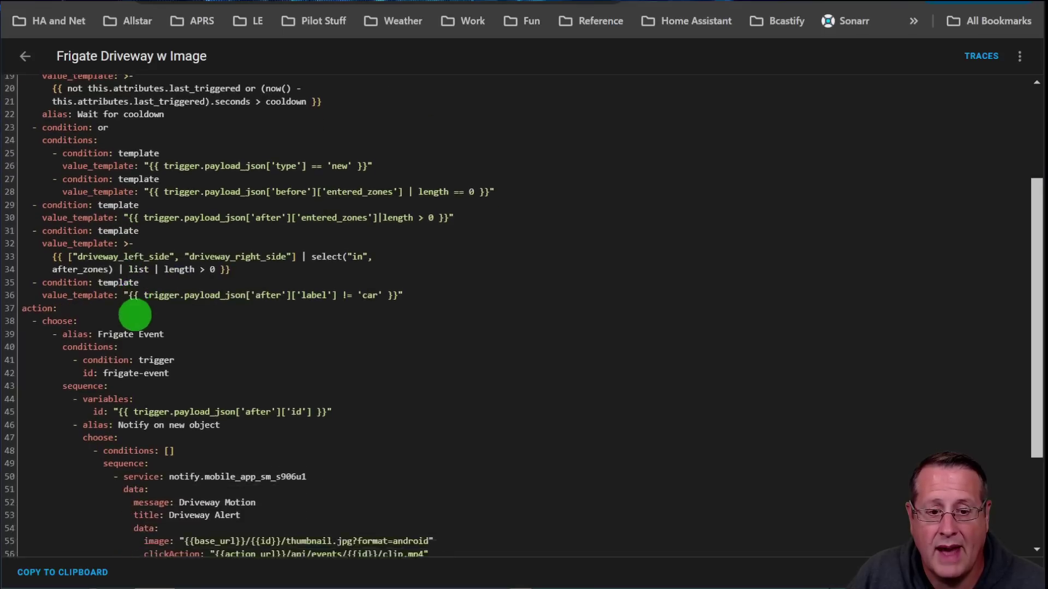
# - Review the automation's action sequence, including both notification services, the thumbnail image and clip URLs, and the base_url and action_url variables
pyautogui.scroll(-2, 148, 246)
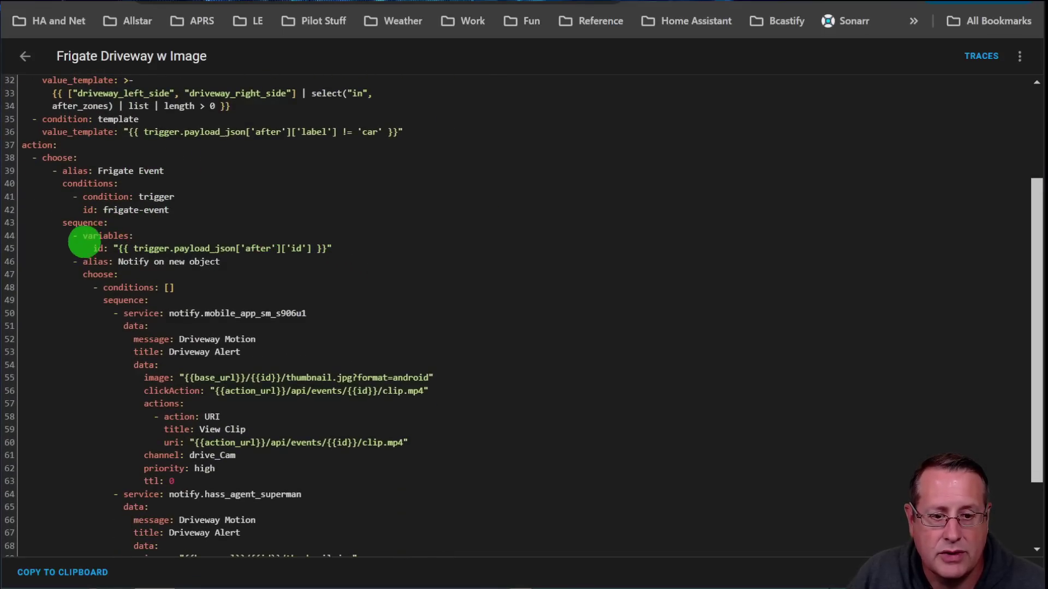
pyautogui.scroll(-2, 98, 270)
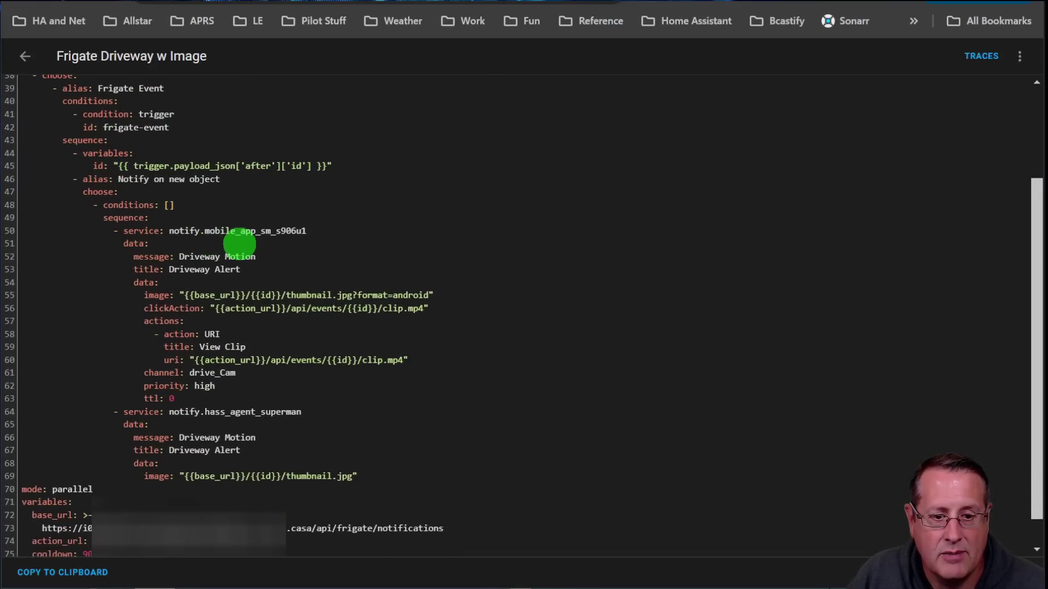
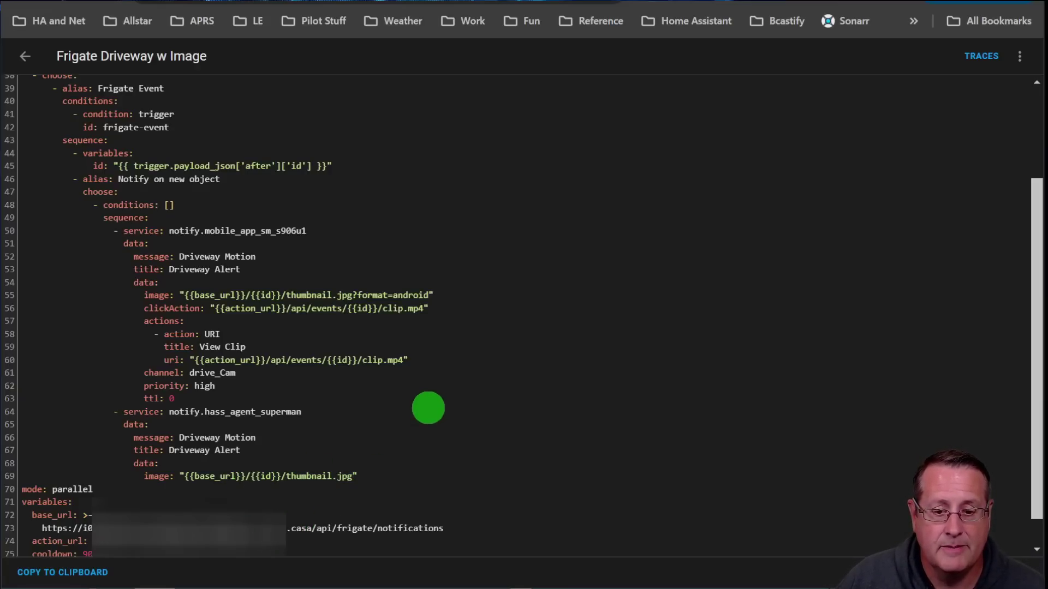
pyautogui.scroll(2, 429, 408)
pyautogui.scroll(-2, 428, 407)
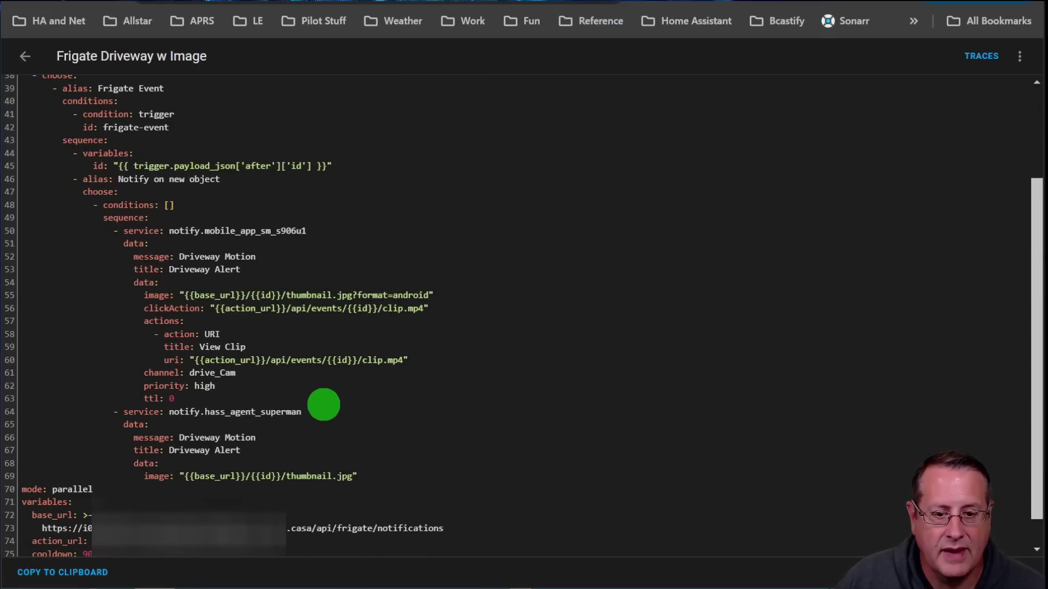
pyautogui.scroll(2, 323, 405)
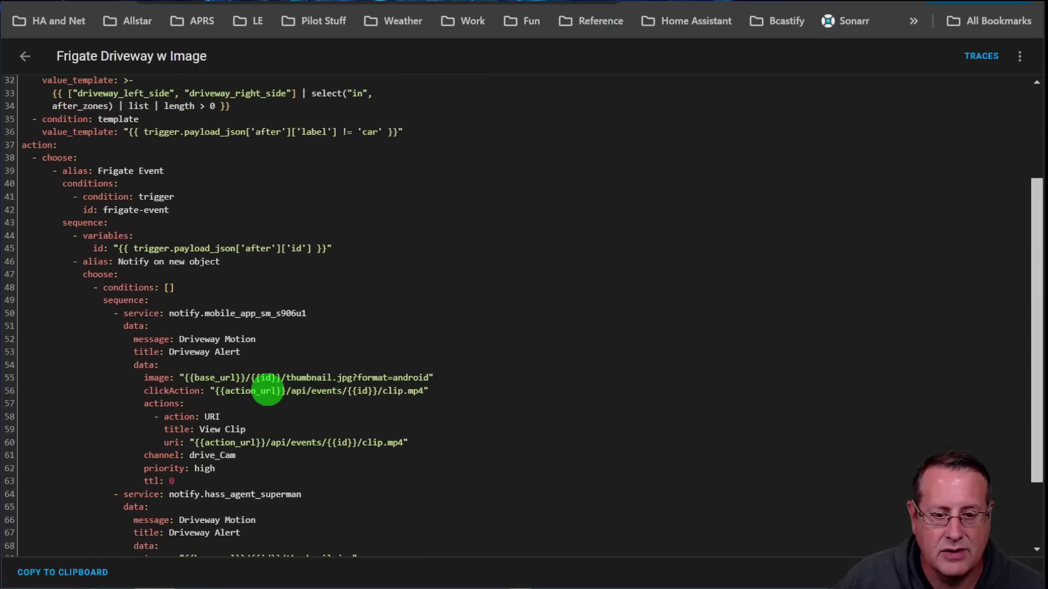
pyautogui.scroll(-4, 268, 391)
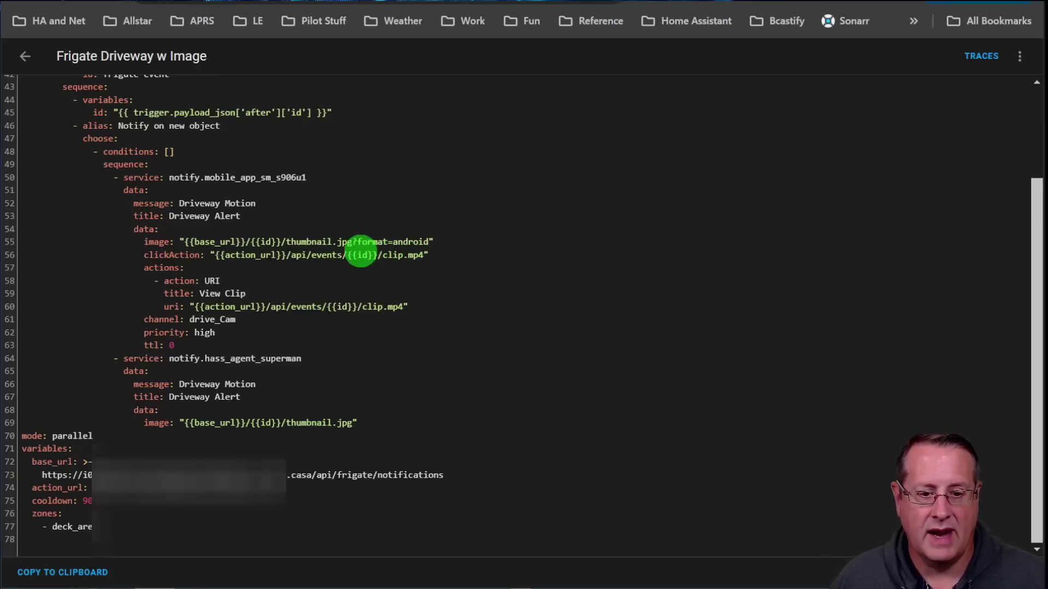
pyautogui.scroll(3, 491, 400)
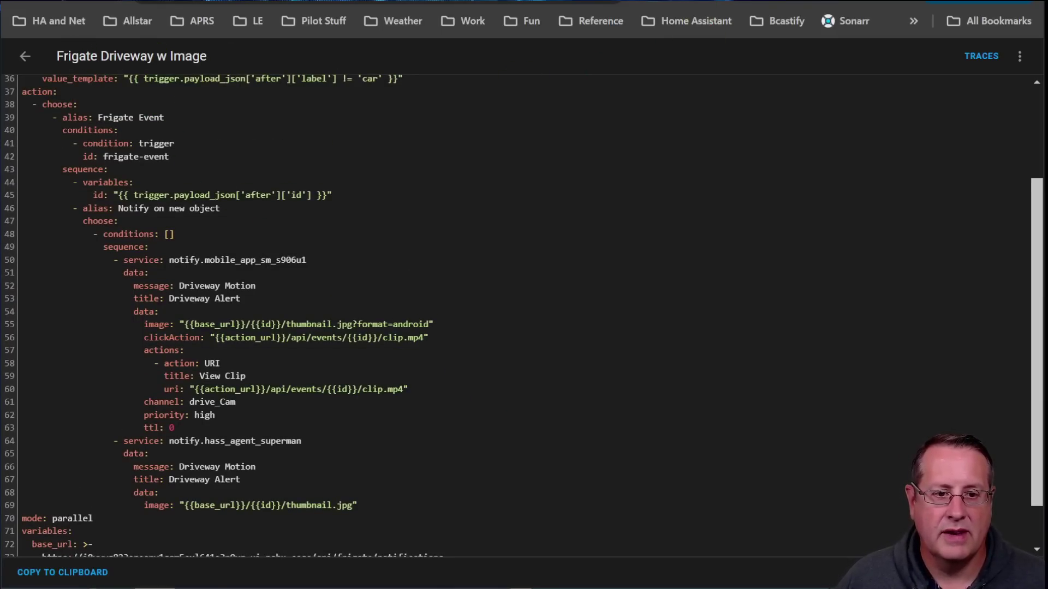
# - Return to the draft blog post and locate the Frigate Car Enter Garage automation under the atom matrix light/transducer heading
pyautogui.click(218, 1)
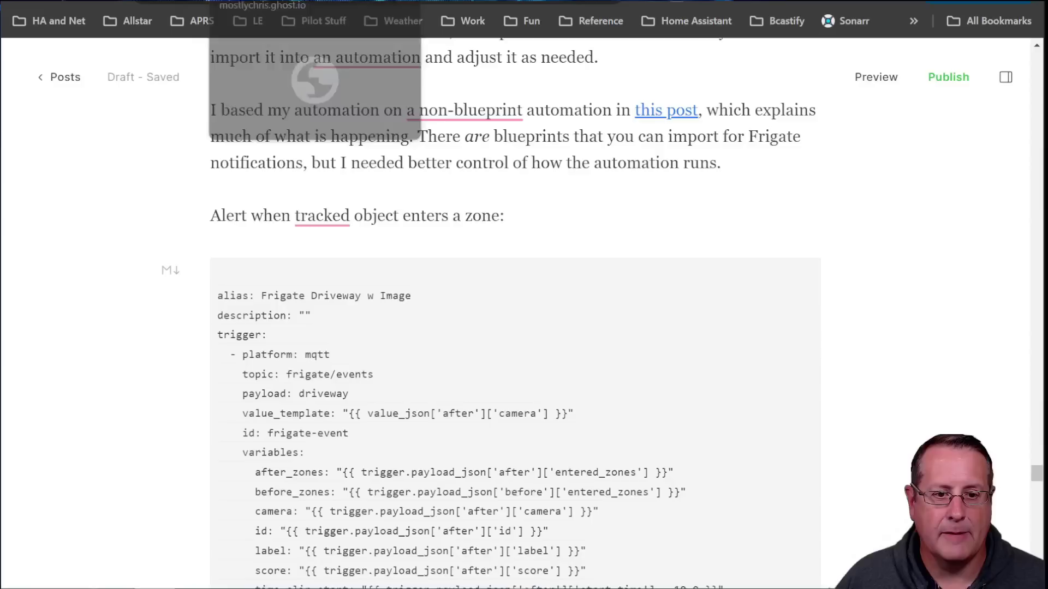
pyautogui.scroll(-15, 588, 405)
pyautogui.scroll(15, 605, 415)
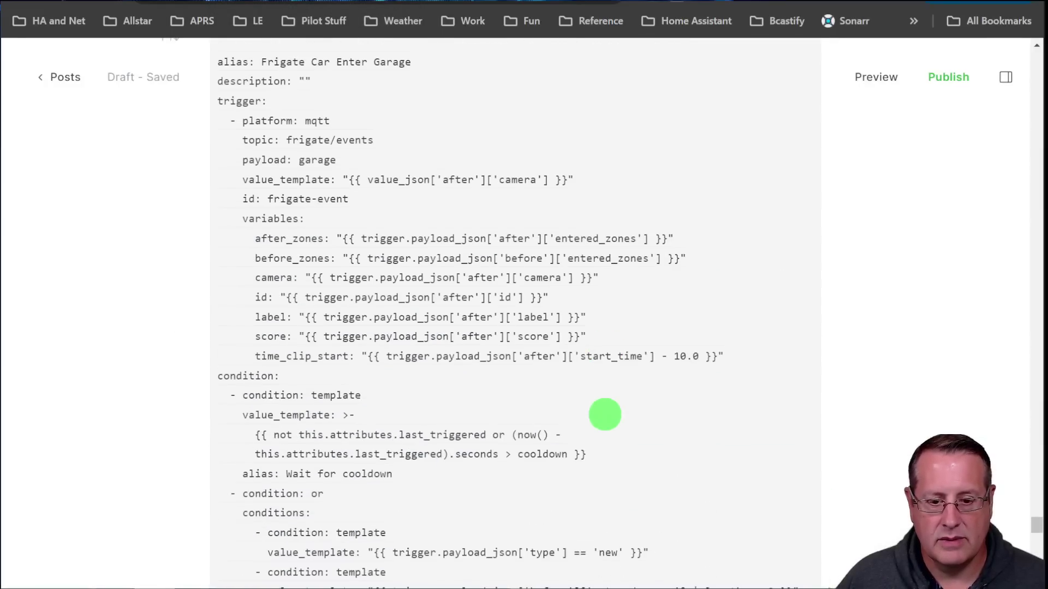
pyautogui.scroll(-6, 604, 415)
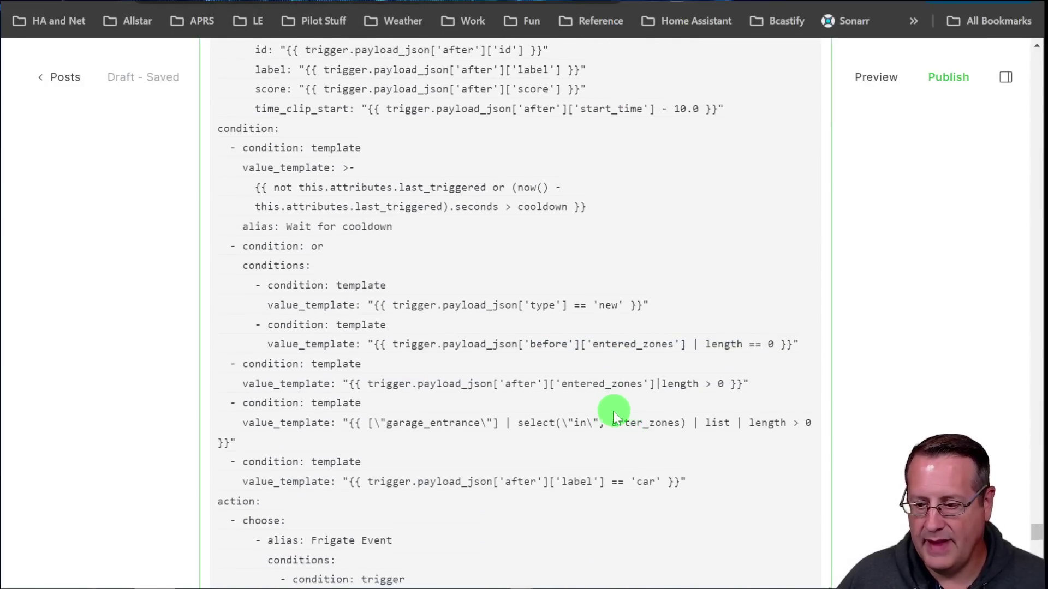
pyautogui.scroll(6, 568, 408)
pyautogui.scroll(4, 412, 389)
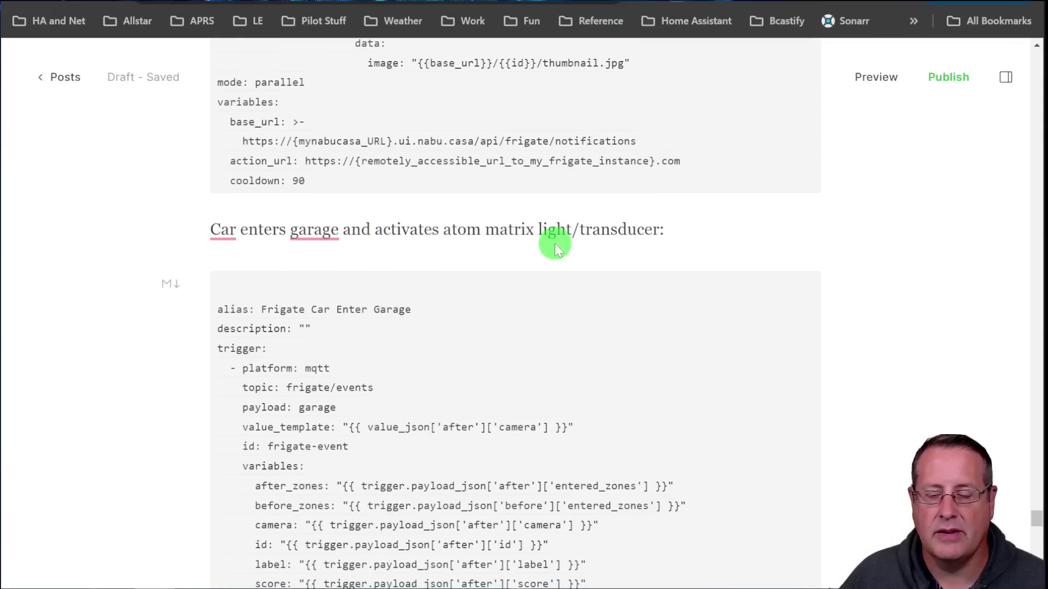
# - Examine the Frigate Car Enter Garage automation's MQTT trigger, its variables, and the conditions for cooldown, entered zones, garage_entrance and the car label
pyautogui.click(561, 327)
pyautogui.scroll(-2, 562, 336)
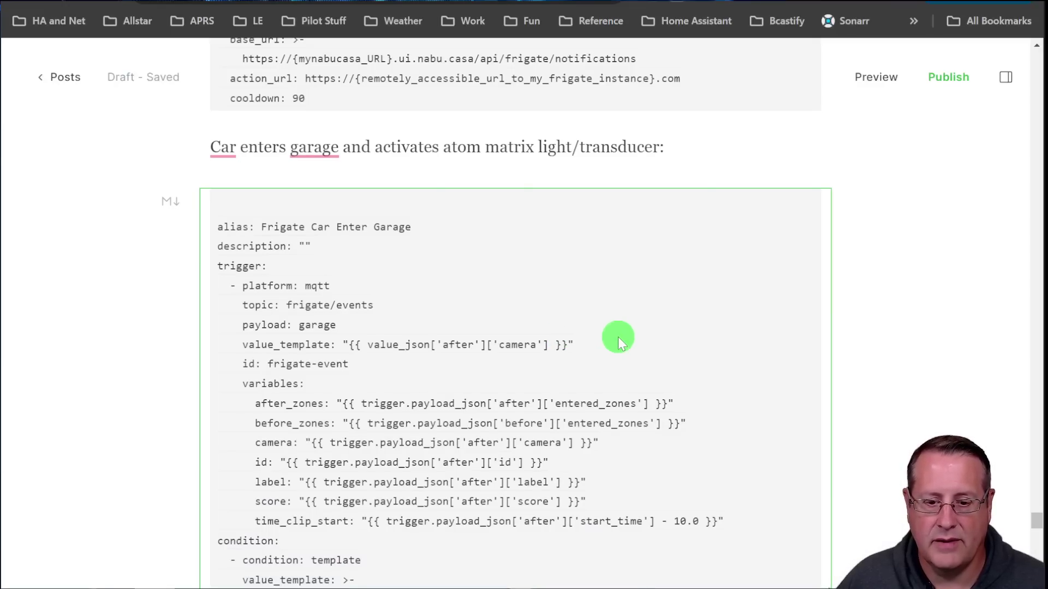
pyautogui.scroll(-3, 618, 336)
pyautogui.scroll(-2, 672, 357)
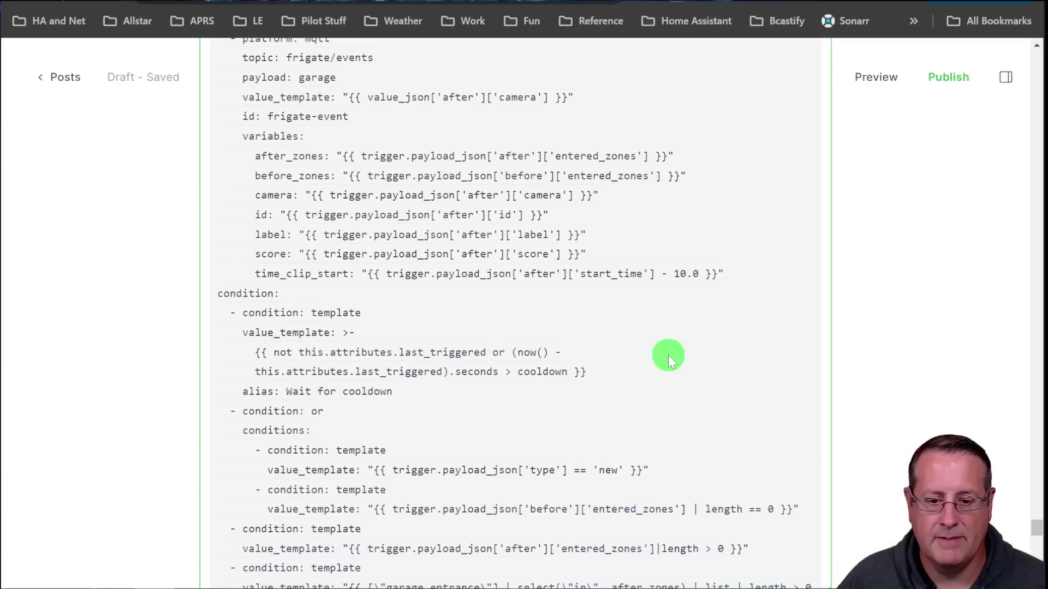
pyautogui.scroll(6, 660, 341)
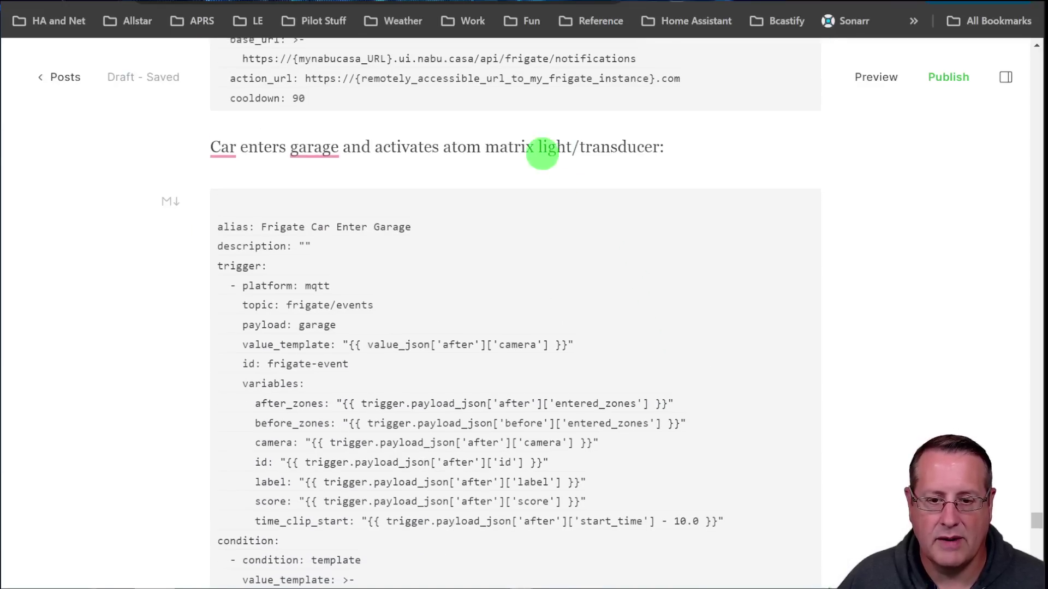
pyautogui.scroll(-4, 636, 436)
pyautogui.scroll(-3, 637, 421)
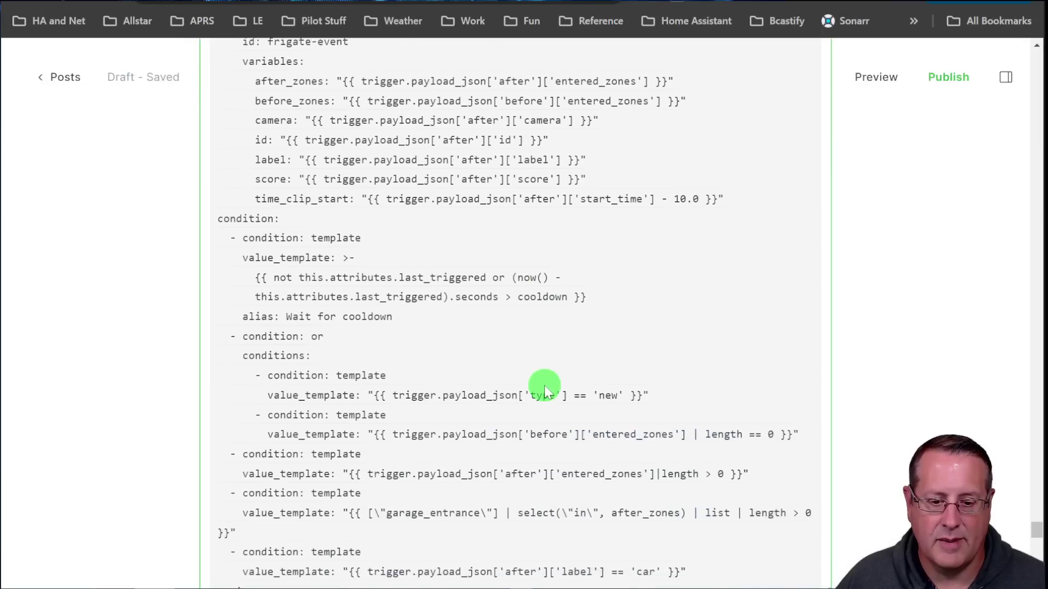
# - Review the garage automation's actions, covering both Car in Garage notifications and the garage_atom_matrix switch being turned on and off around a delay
pyautogui.scroll(-8, 543, 384)
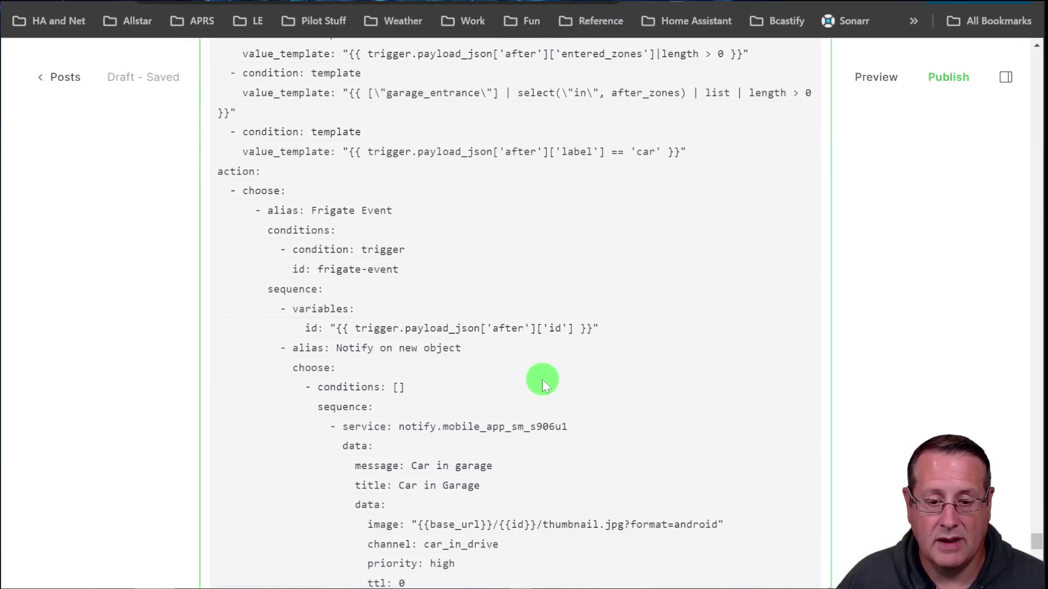
pyautogui.scroll(-3, 503, 355)
pyautogui.scroll(-5, 477, 365)
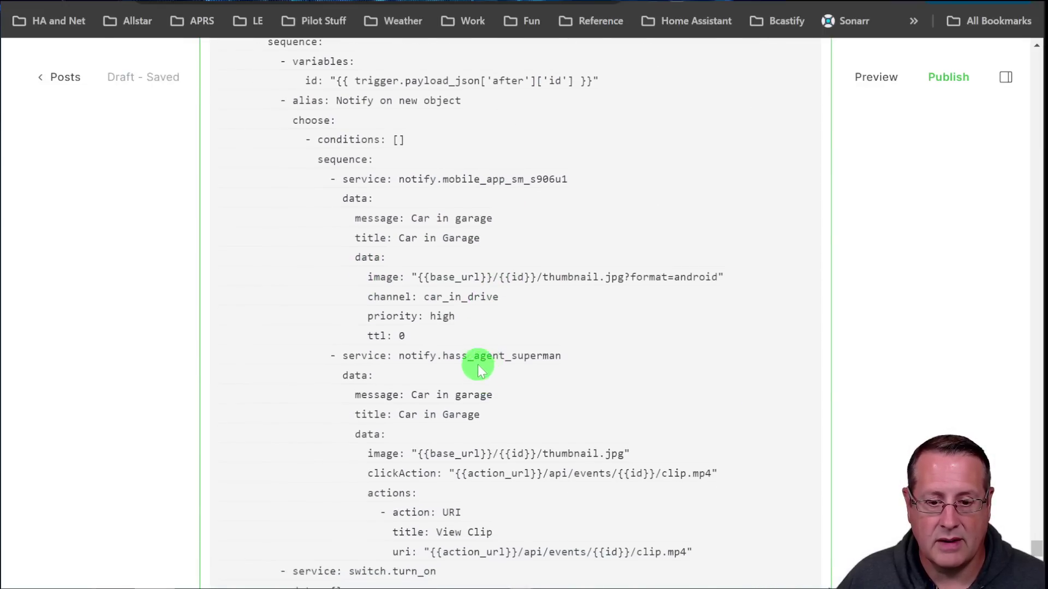
pyautogui.scroll(-3, 504, 457)
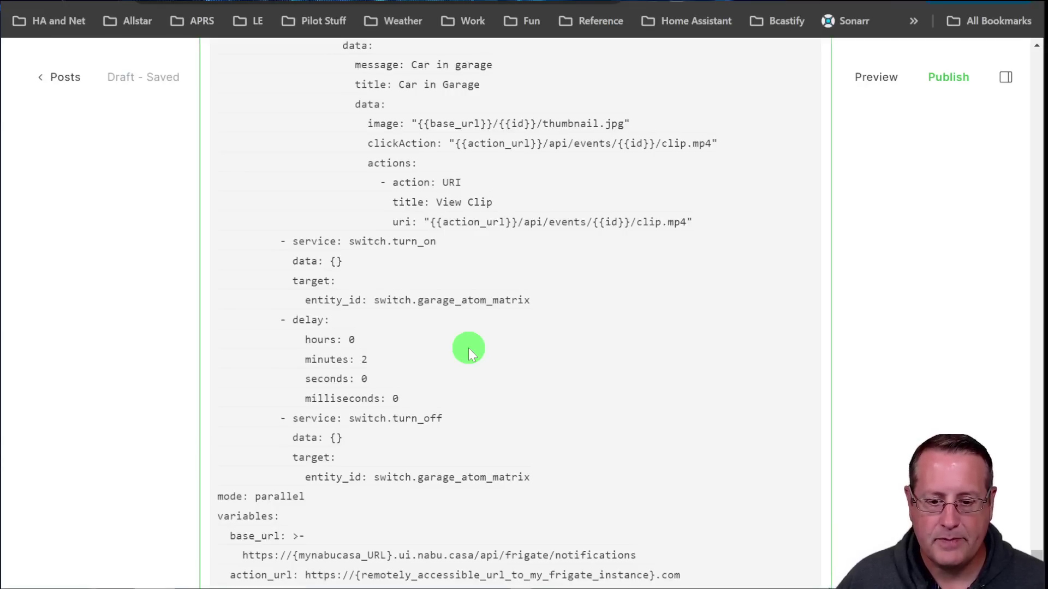
pyautogui.scroll(2, 538, 357)
pyautogui.scroll(-4, 538, 357)
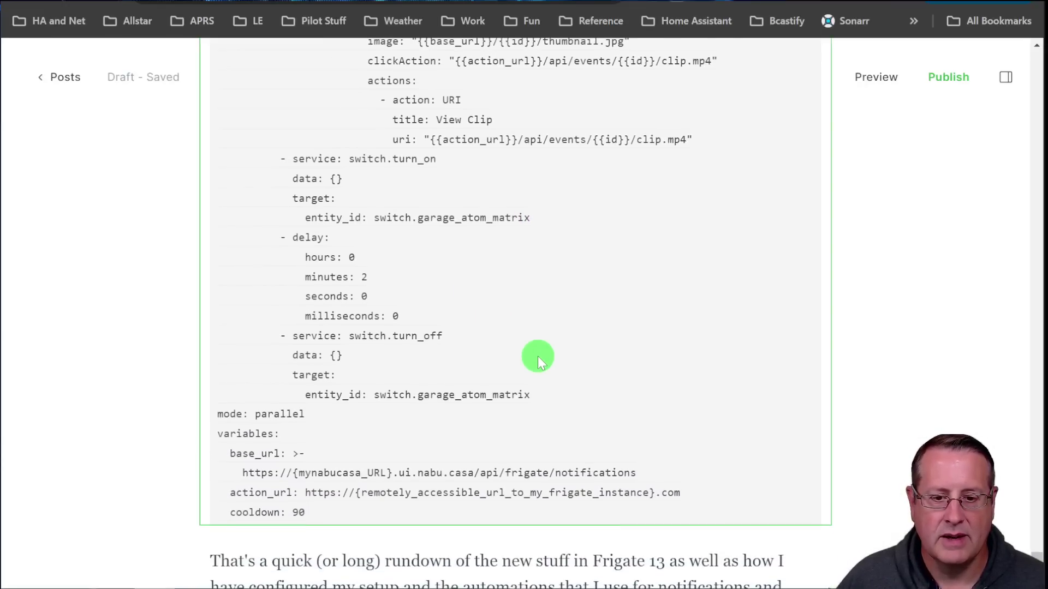
pyautogui.scroll(5, 528, 308)
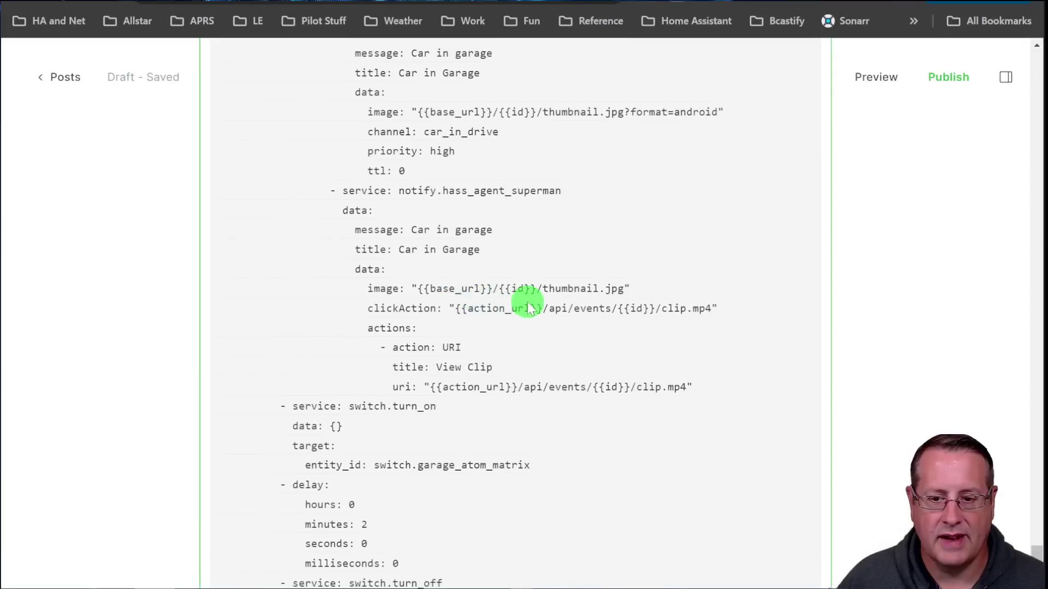
# - Recheck the garage automation's conditions and action sequence, and read the post's closing paragraph below the YAML
pyautogui.scroll(-3, 528, 308)
pyautogui.scroll(10, 519, 304)
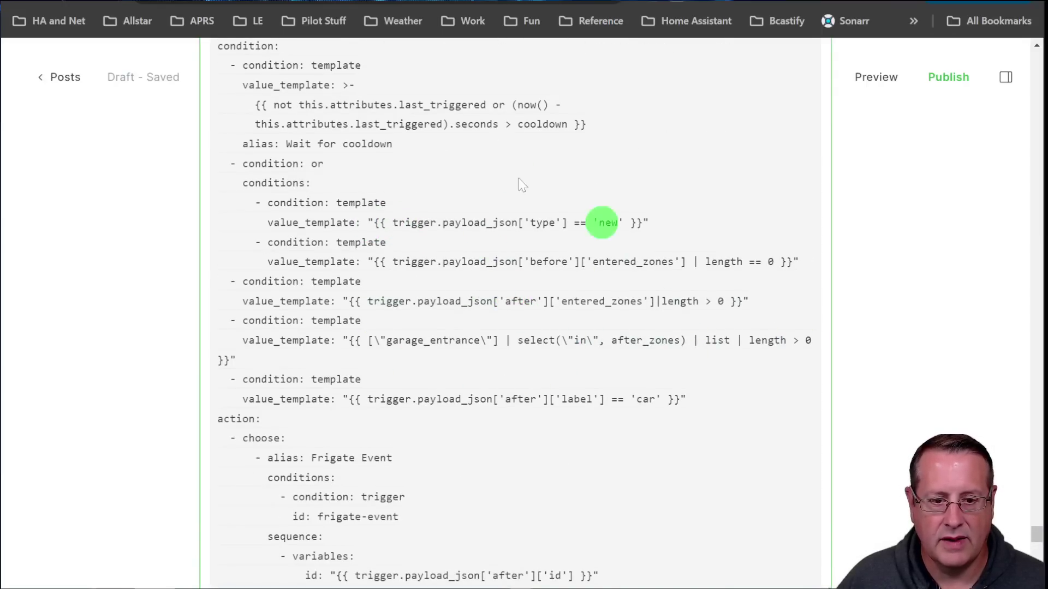
pyautogui.scroll(-1, 454, 341)
pyautogui.scroll(-15, 457, 335)
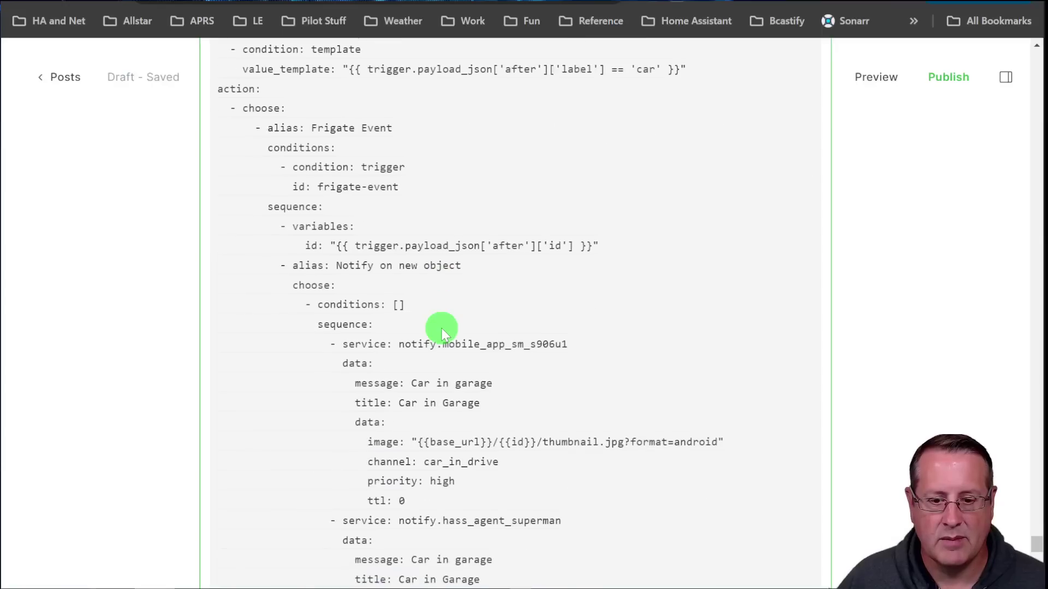
pyautogui.scroll(6, 441, 334)
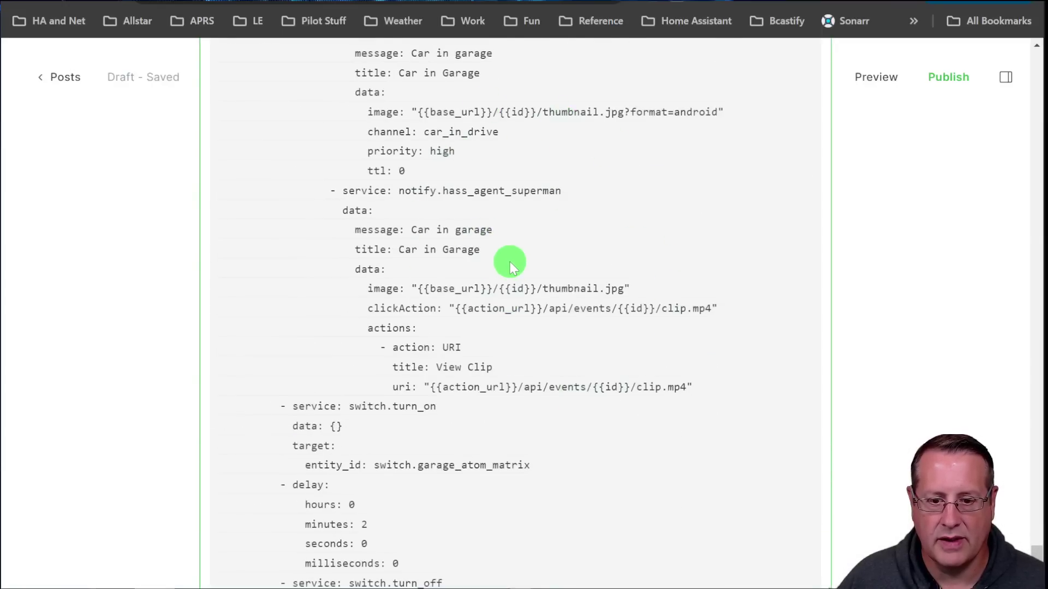
pyautogui.scroll(-7, 510, 276)
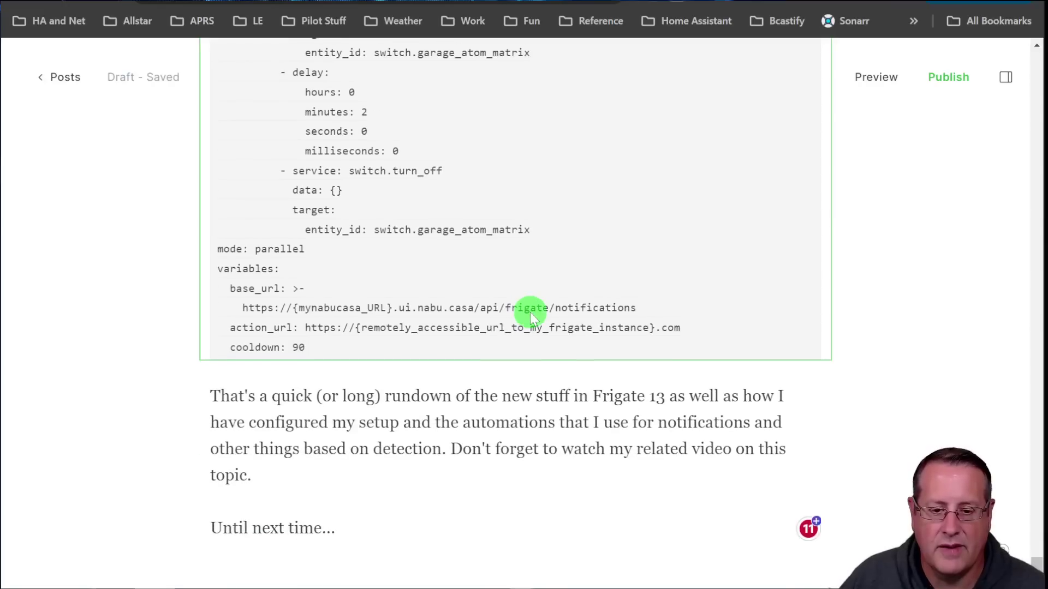
pyautogui.scroll(-1, 530, 312)
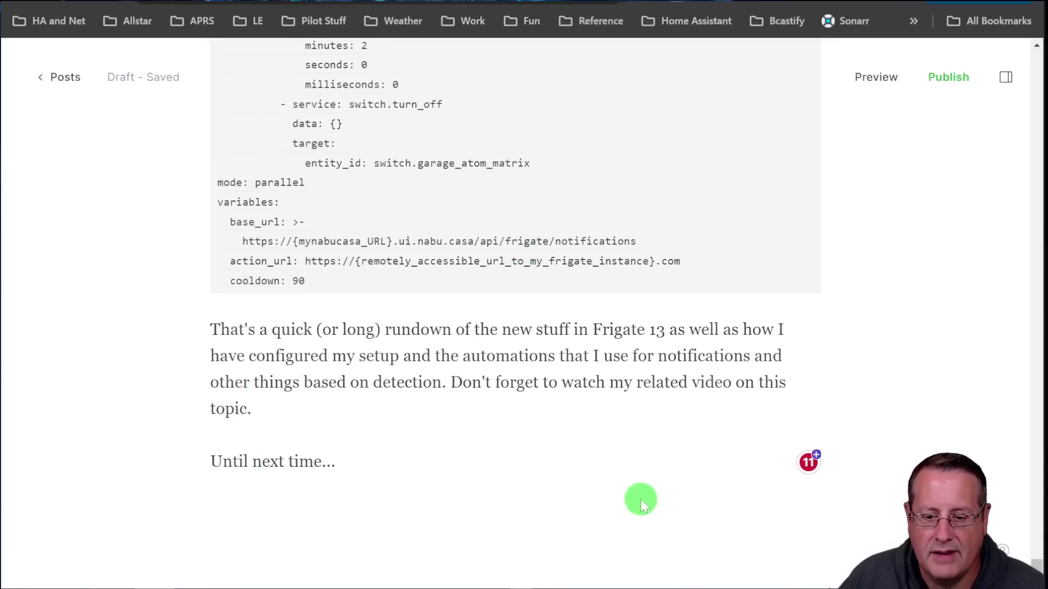